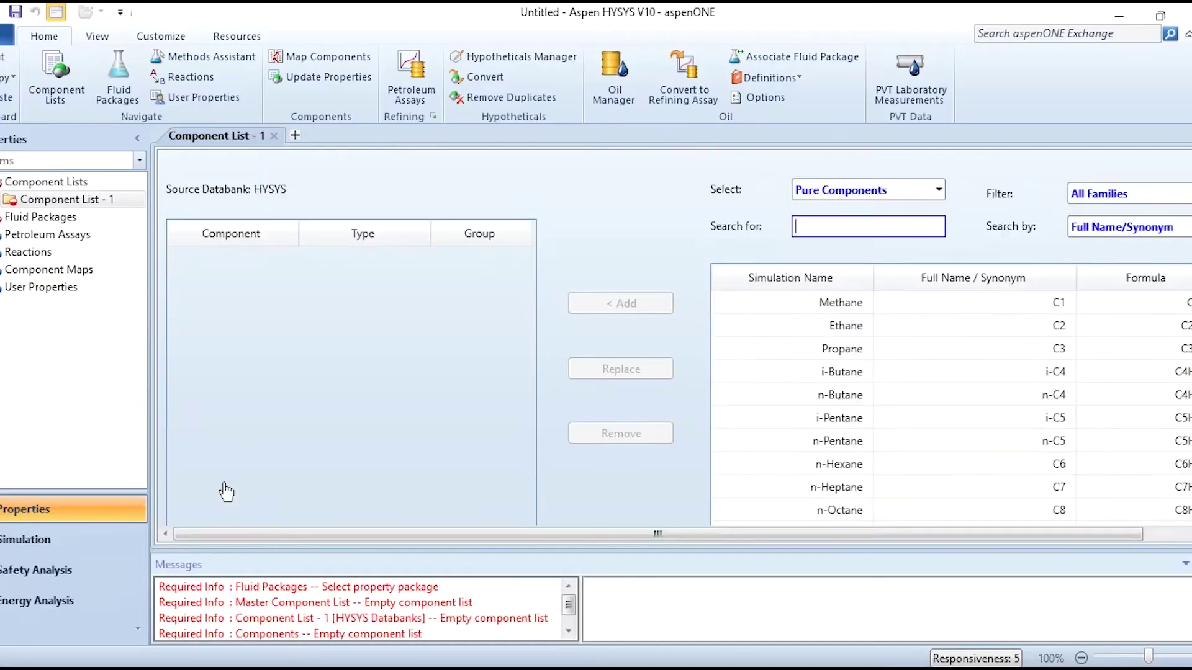
# Step: Add Ethylene, HCl, Nitrogen and ethyl chloride (ClC2) to the components, then add fluid package Basis-1
pyautogui.write('thy')
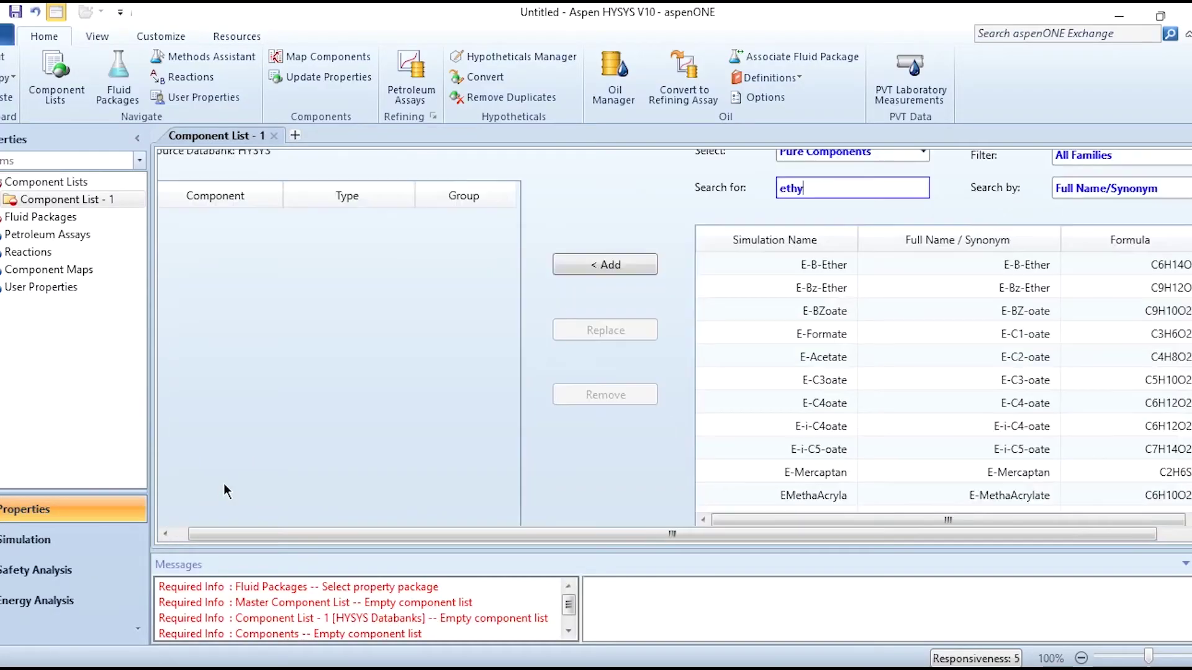
pyautogui.press('BackSpace')
pyautogui.write('ene')
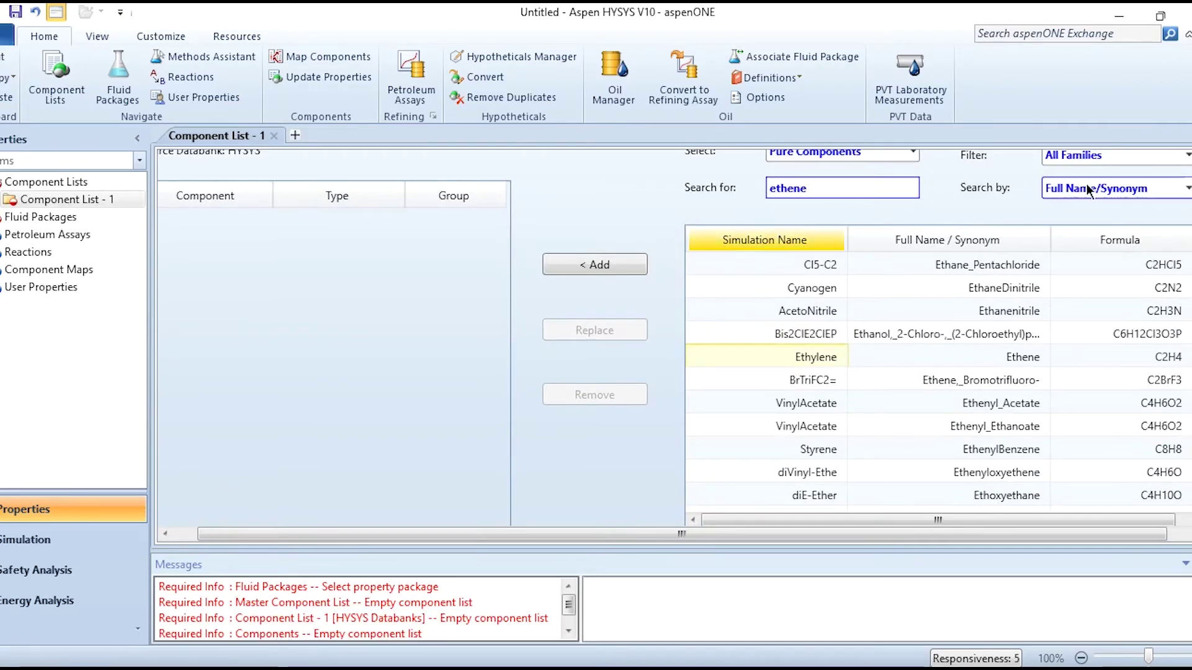
pyautogui.doubleClick(909, 355)
pyautogui.write('hcl')
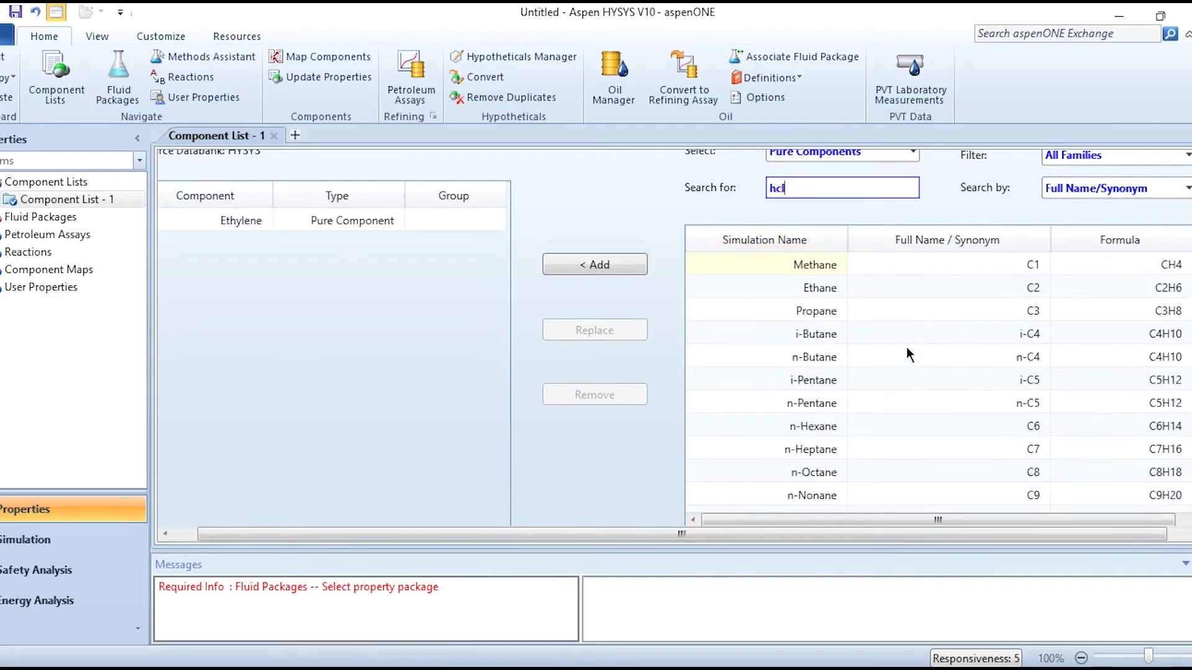
pyautogui.press('Return')
pyautogui.write('n')
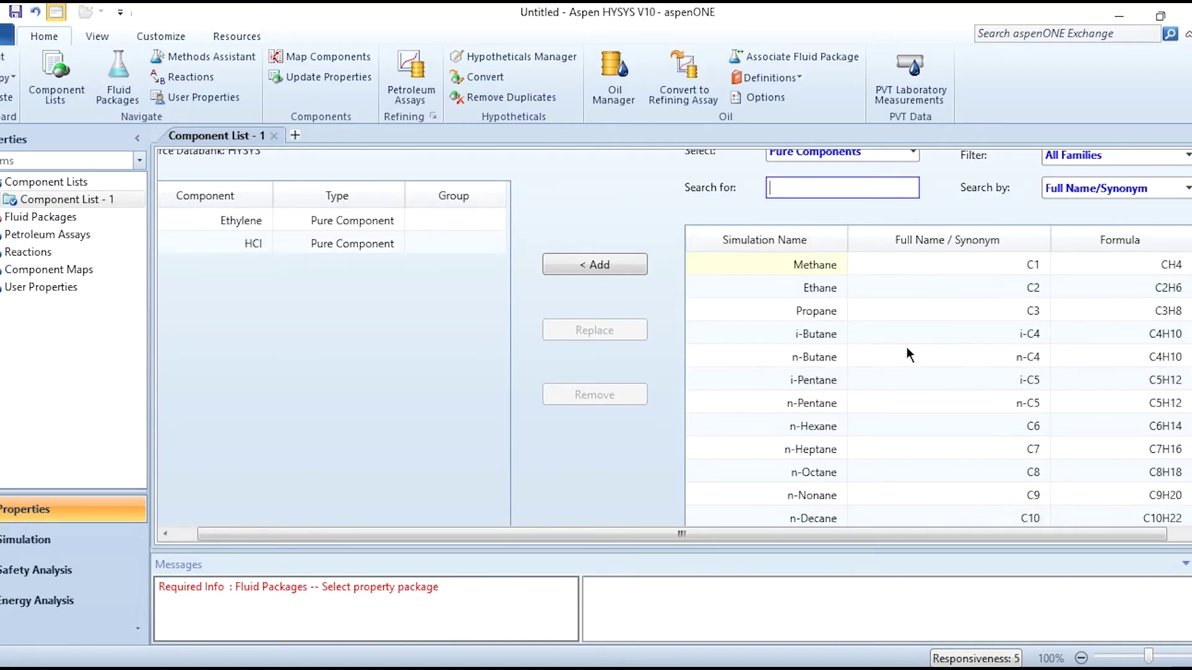
pyautogui.write('ethyl_chloride')
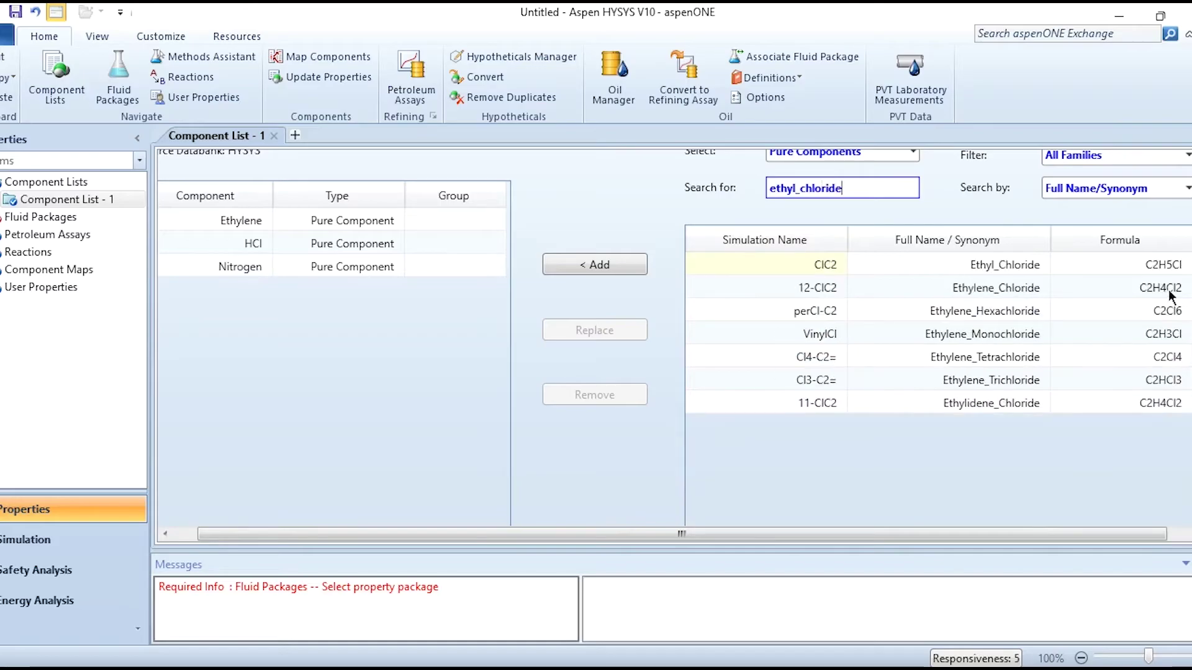
pyautogui.press('Return')
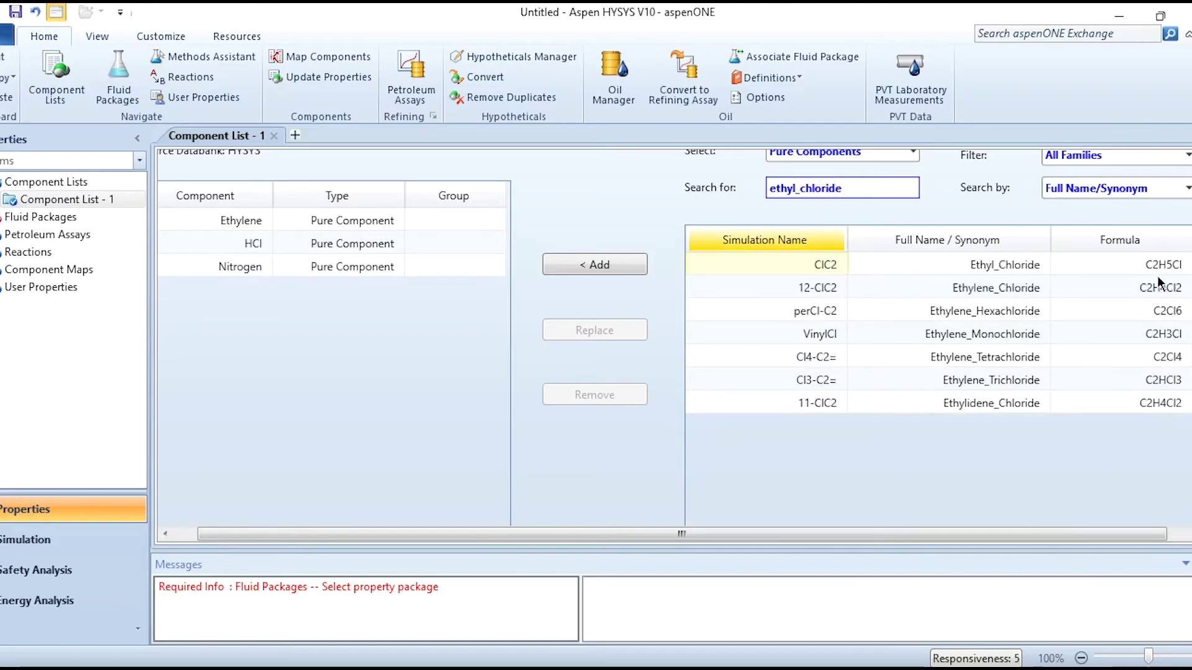
pyautogui.click(38, 216)
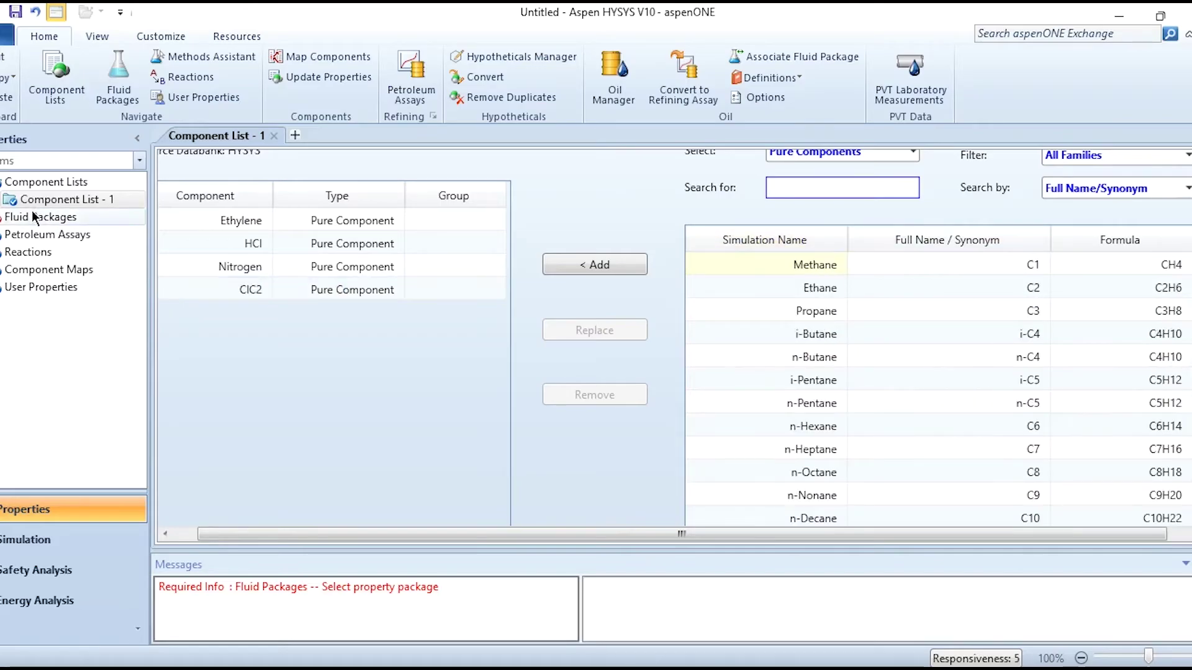
pyautogui.click(220, 481)
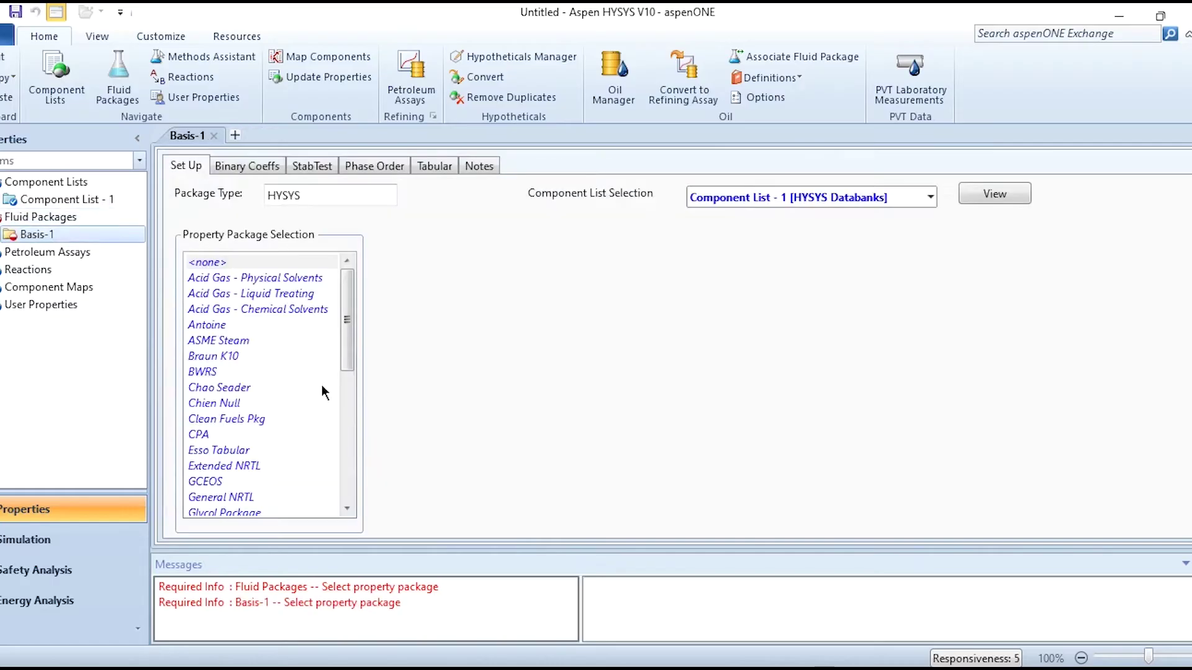
# Step: Choose Peng-Robinson for Basis-1 and add reaction set Set-1 with conversion reaction Rxn-1
pyautogui.click(341, 415)
pyautogui.click(261, 388)
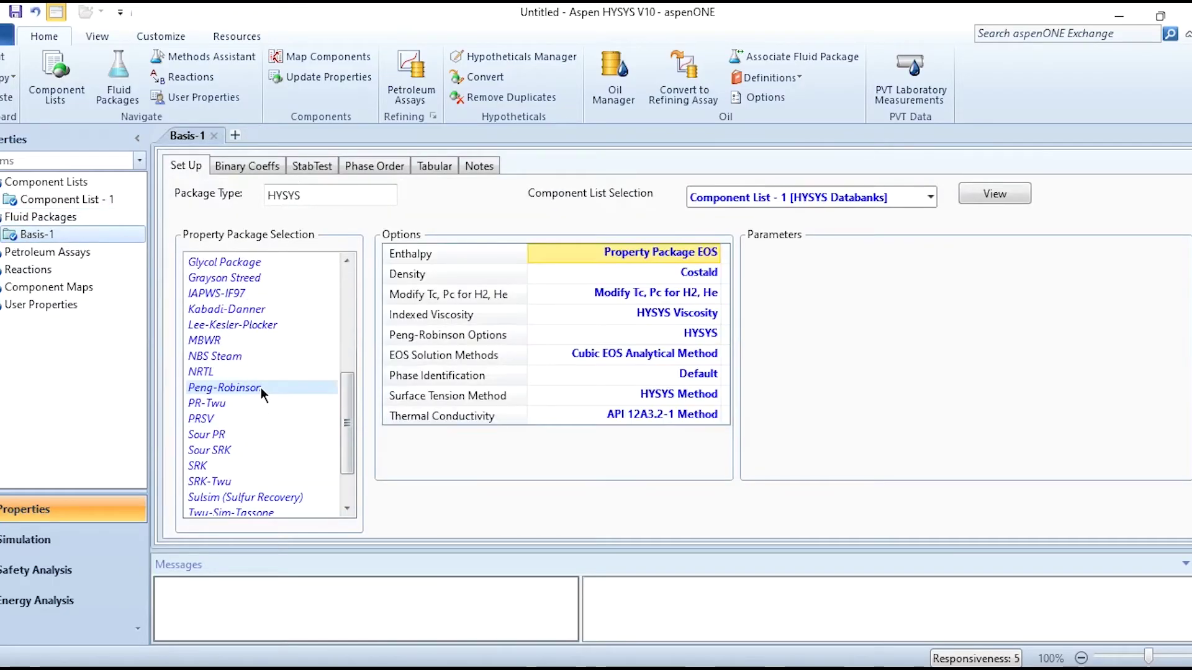
pyautogui.click(40, 274)
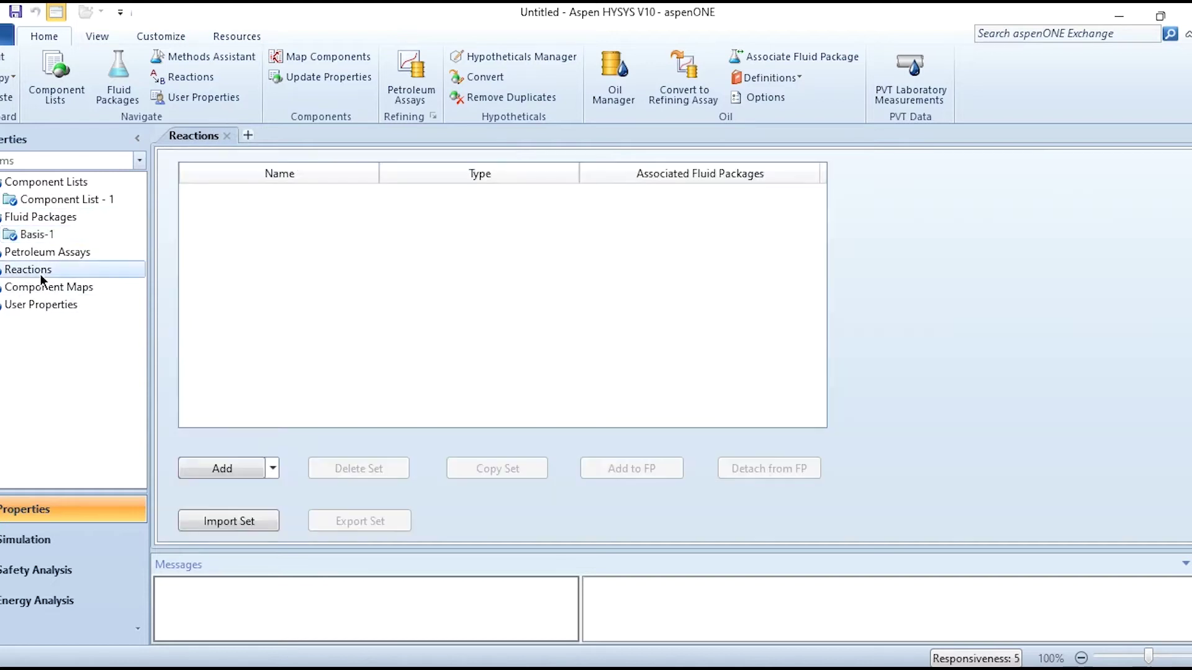
pyautogui.click(222, 469)
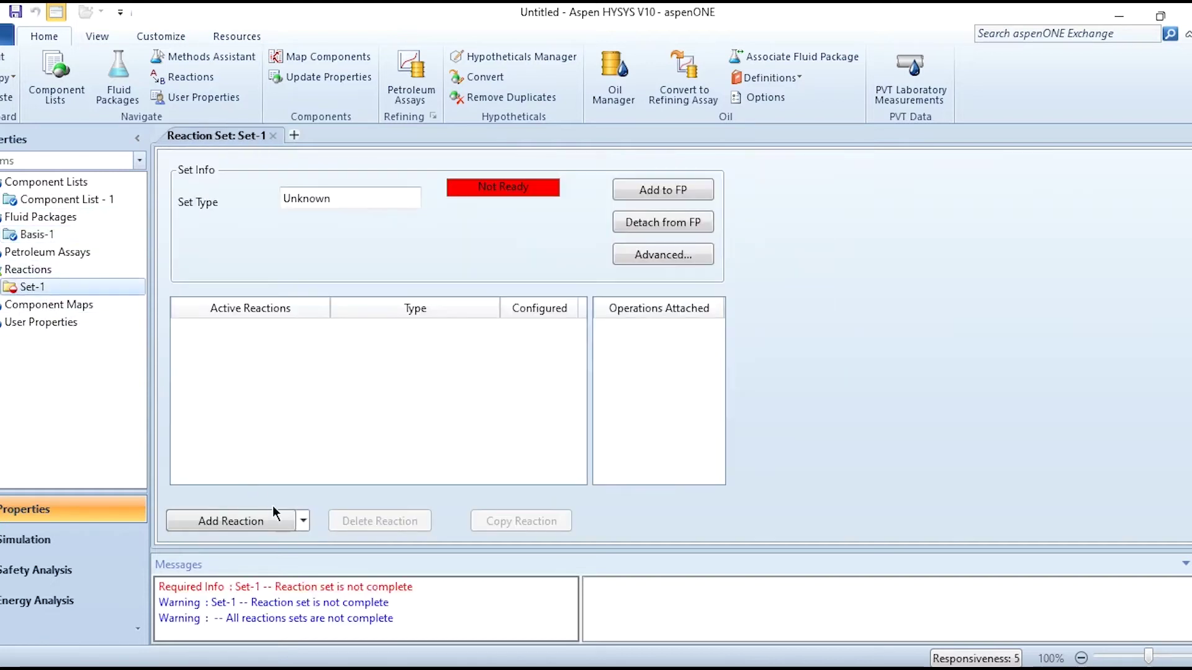
pyautogui.click(276, 521)
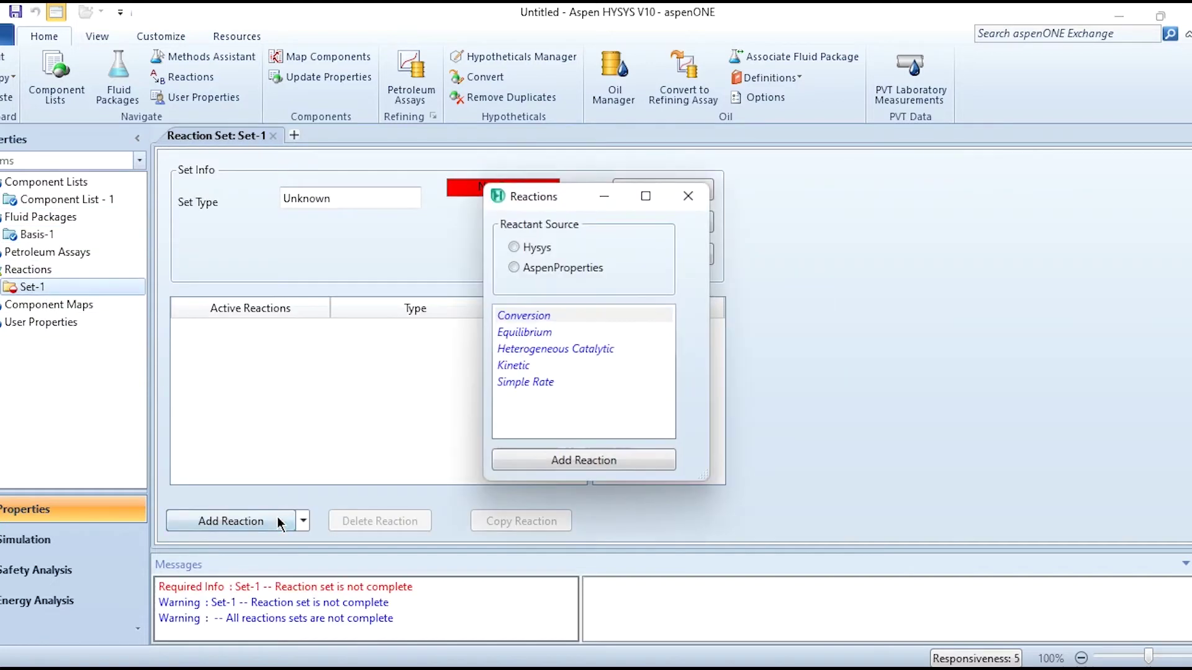
pyautogui.click(550, 463)
# Step: Add Ethylene and HCl as reactants and ClC2 as product in Rxn-1
pyautogui.doubleClick(314, 327)
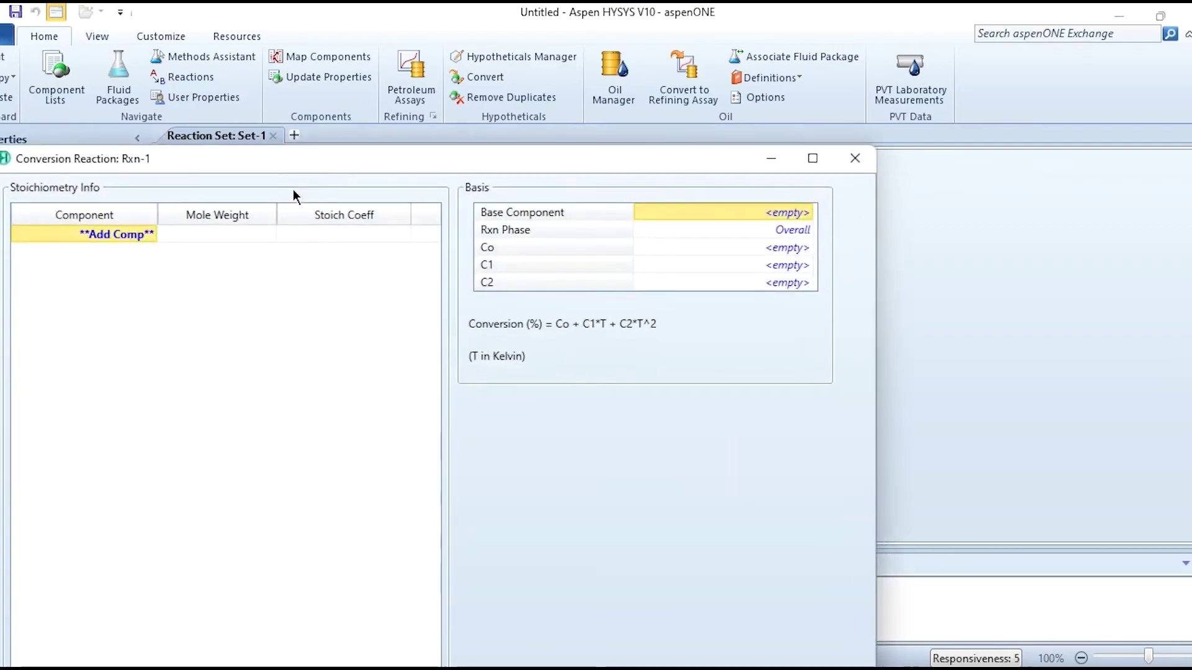
pyautogui.doubleClick(273, 158)
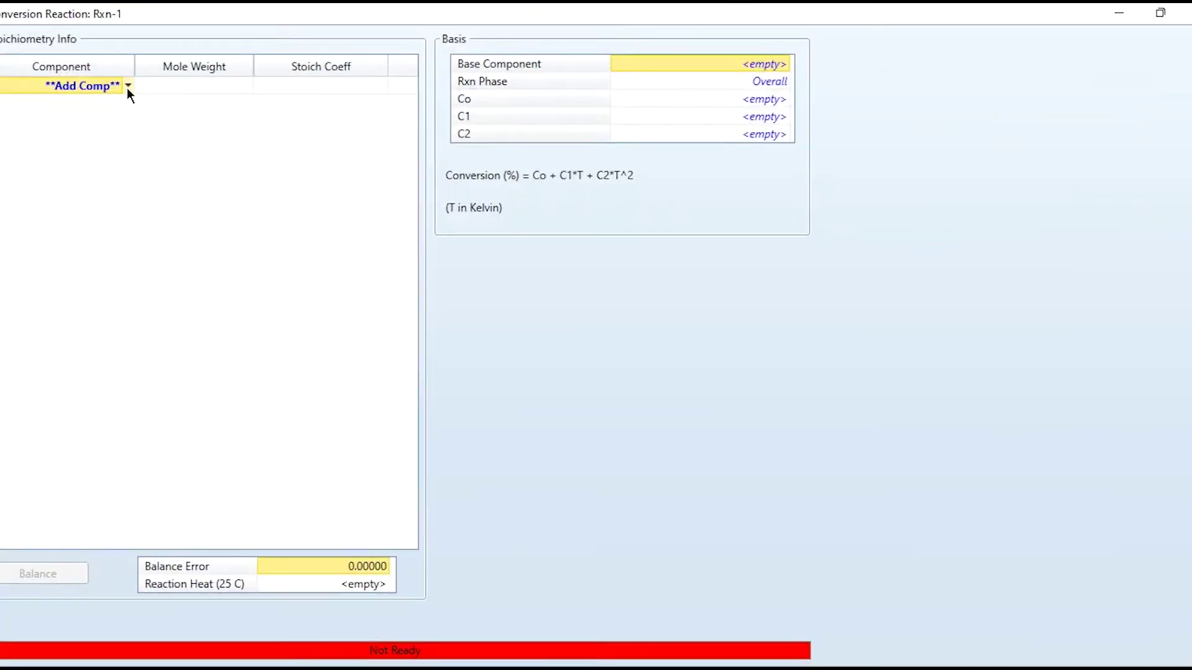
pyautogui.click(127, 88)
pyautogui.click(55, 107)
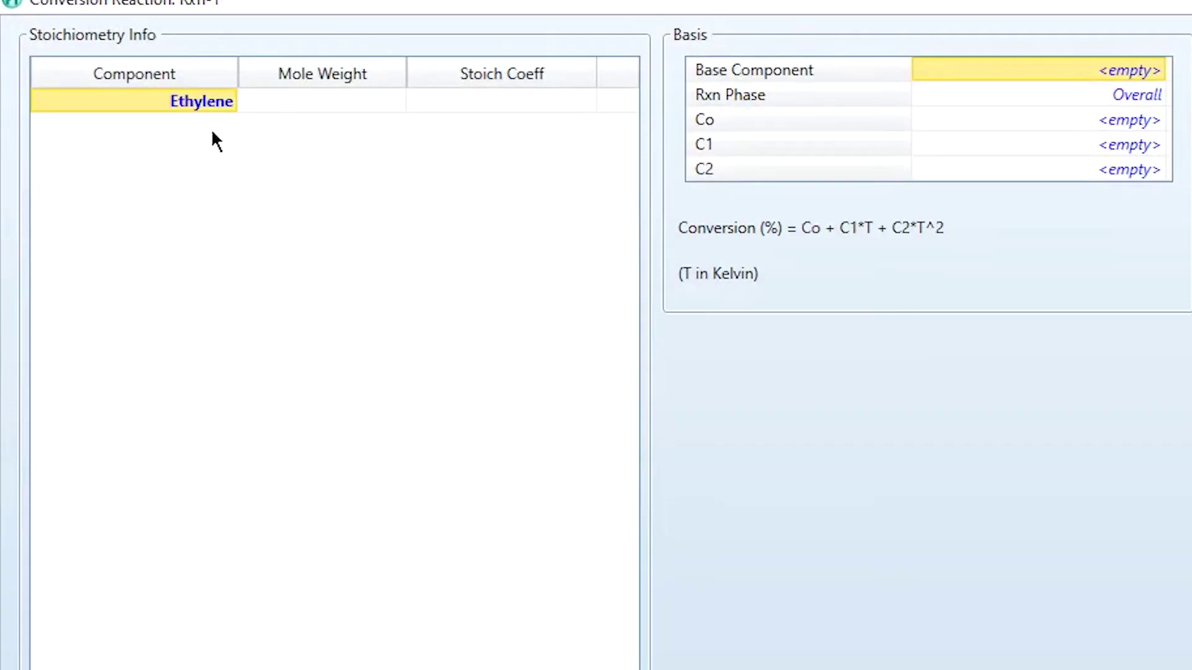
pyautogui.click(225, 129)
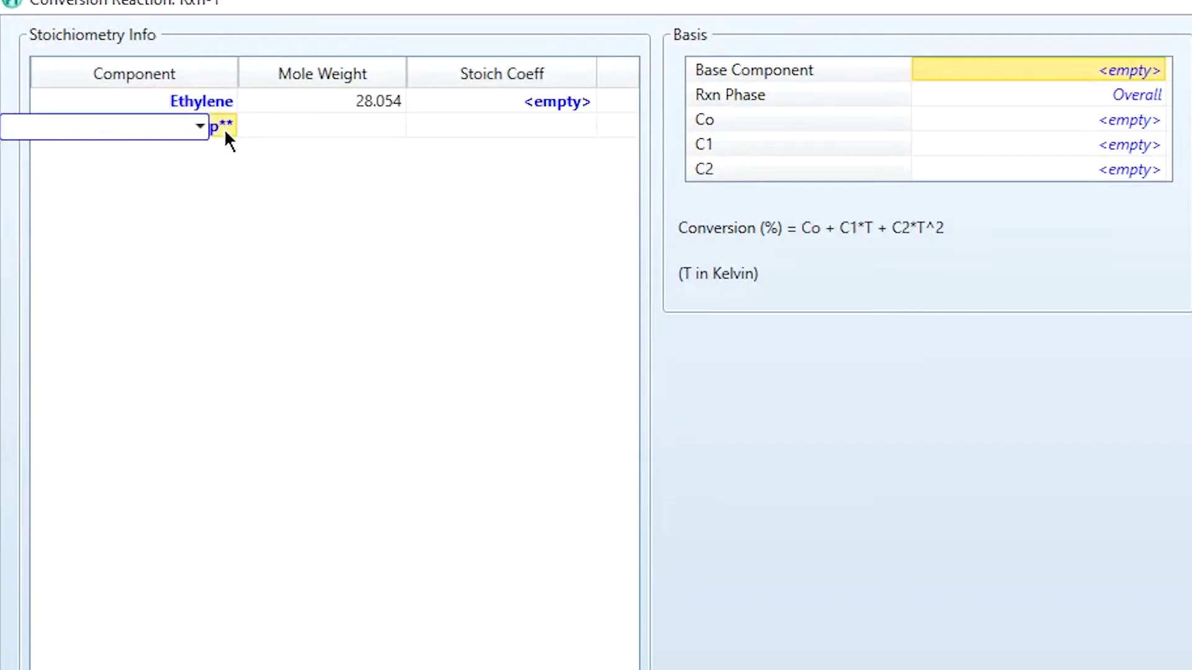
pyautogui.click(153, 160)
pyautogui.click(226, 153)
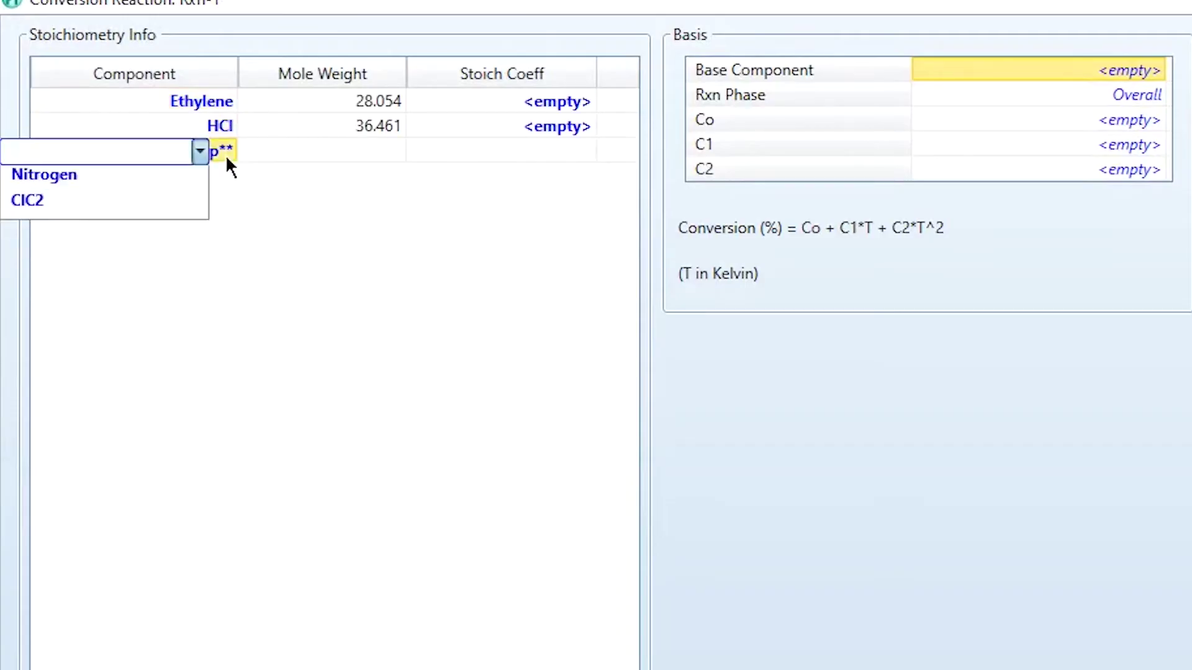
pyautogui.click(129, 205)
# Step: Set stoichiometric coefficients -1, -1, 1 and a Co conversion term of 90
pyautogui.click(473, 110)
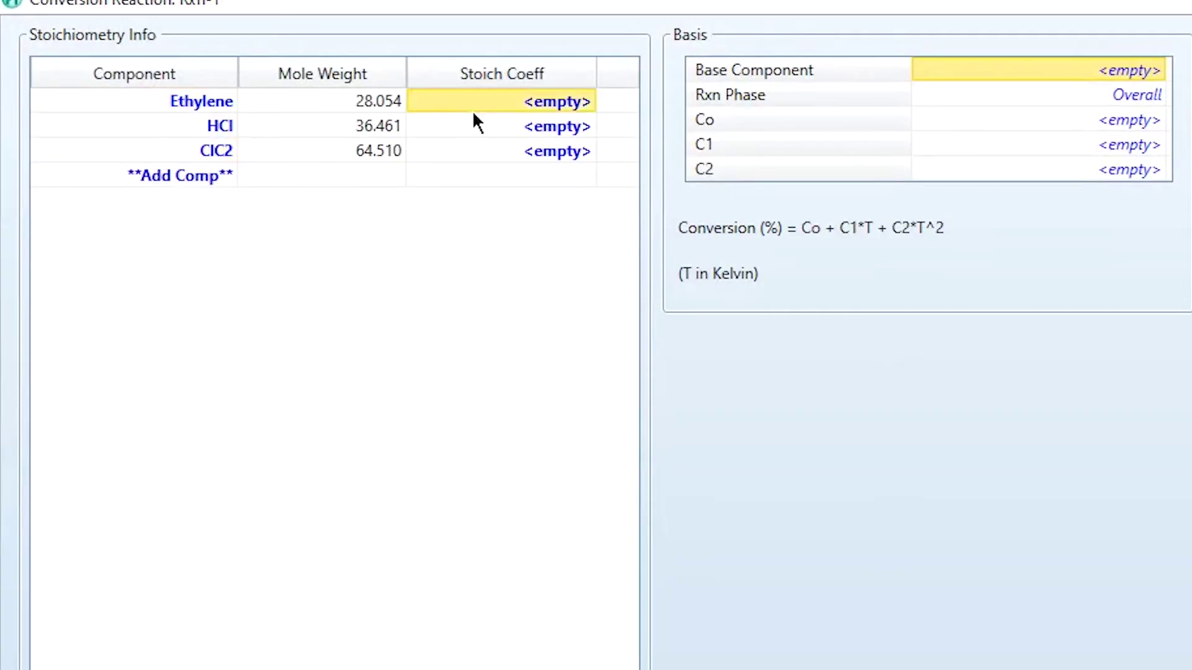
pyautogui.write('-1')
pyautogui.press('Return')
pyautogui.write('-1')
pyautogui.press('Return')
pyautogui.write('1')
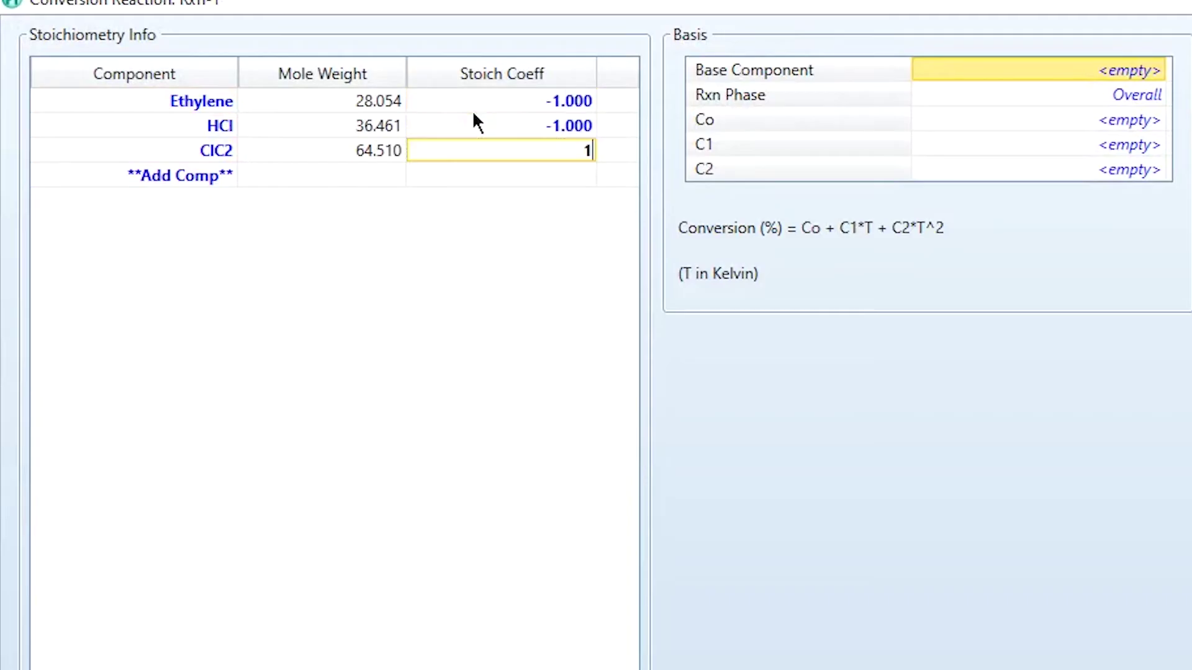
pyautogui.press('Return')
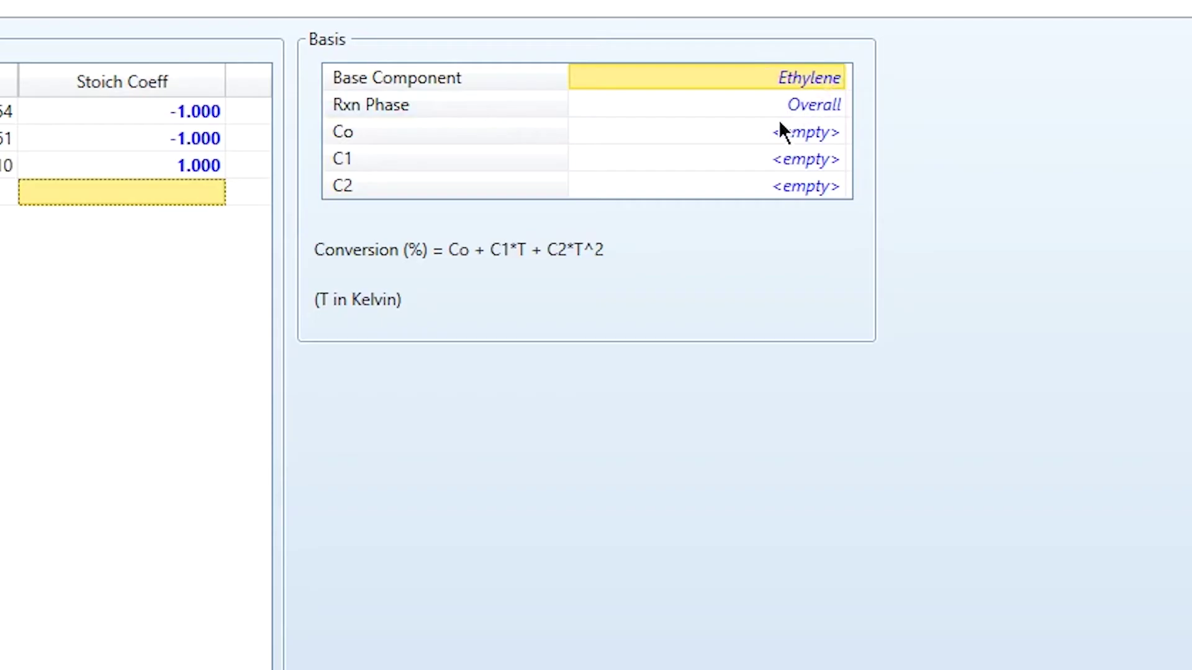
pyautogui.click(755, 133)
pyautogui.write('90')
pyautogui.press('Return')
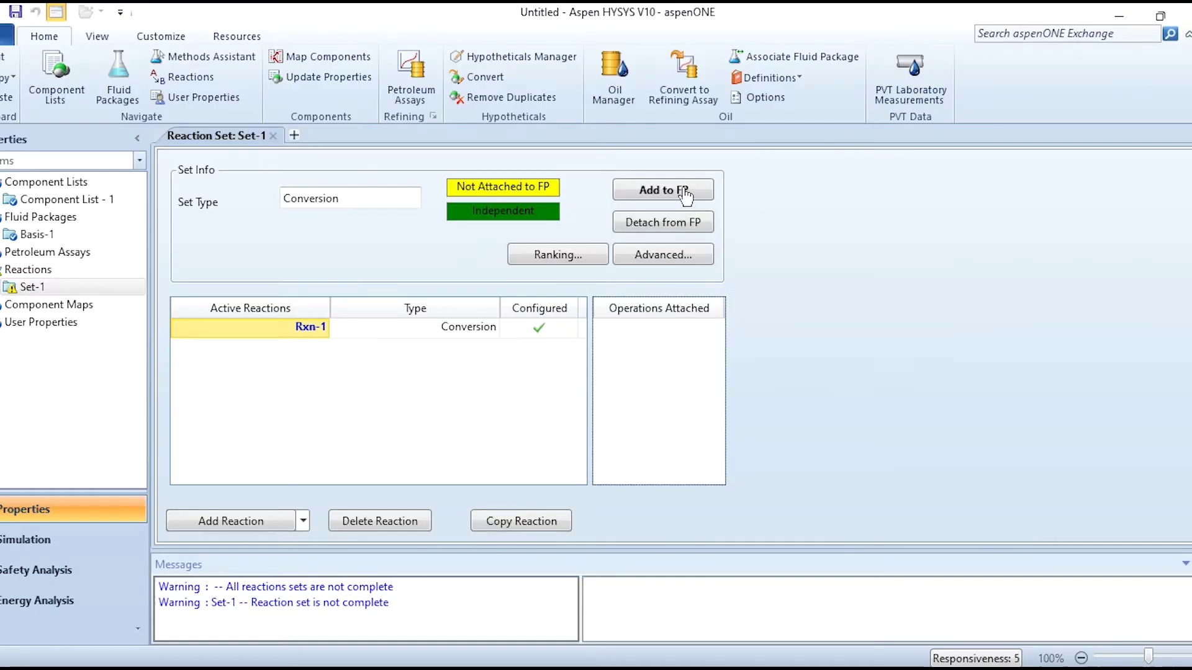
# Step: Attach Set-1 to fluid package Basis-1 and enter the simulation environment
pyautogui.click(684, 193)
pyautogui.click(554, 474)
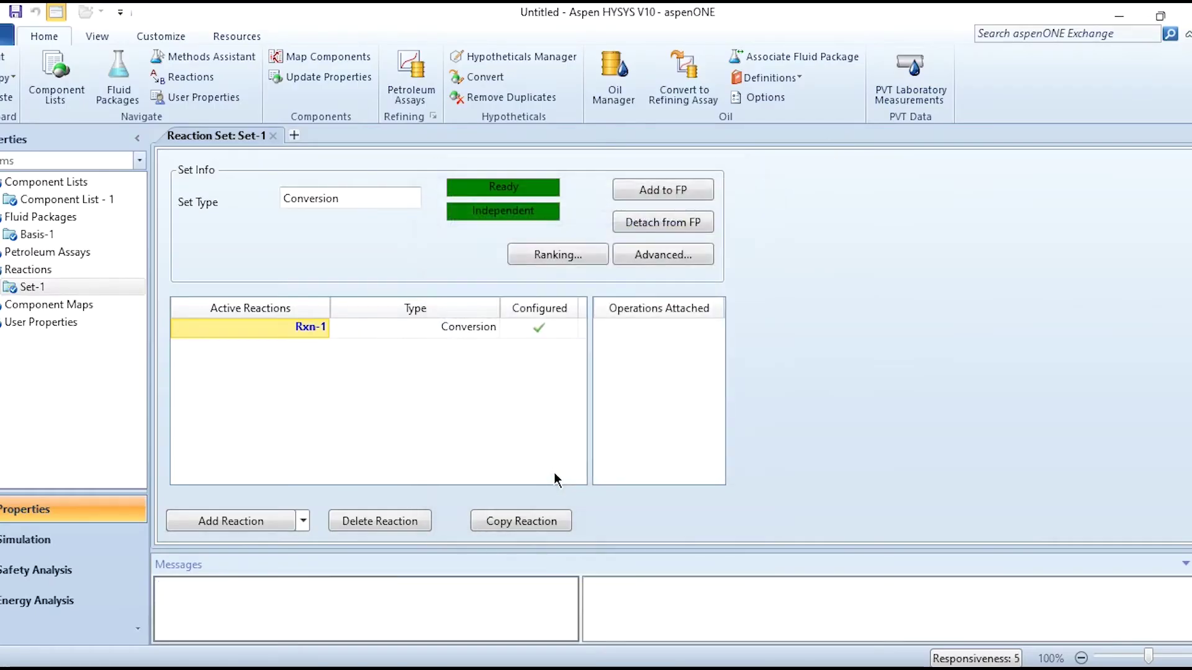
pyautogui.click(96, 552)
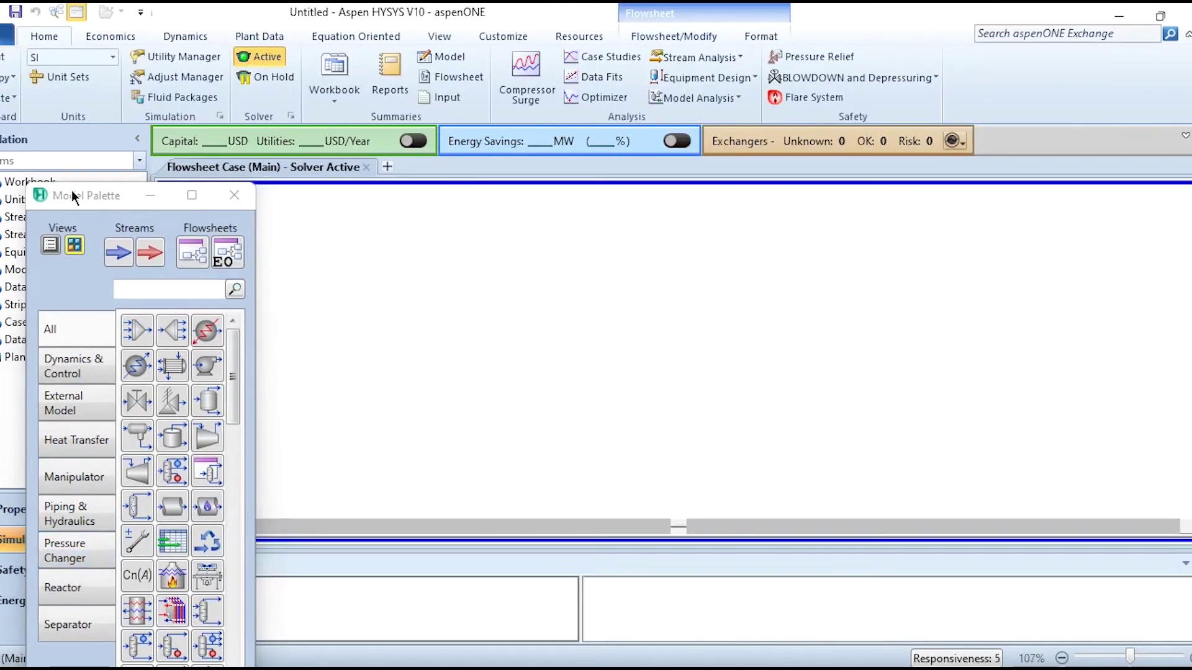
# Step: Drop material stream 1 and mixer MIX-100 side by side on the flowsheet
pyautogui.moveTo(73, 196); pyautogui.dragTo(34, 98)
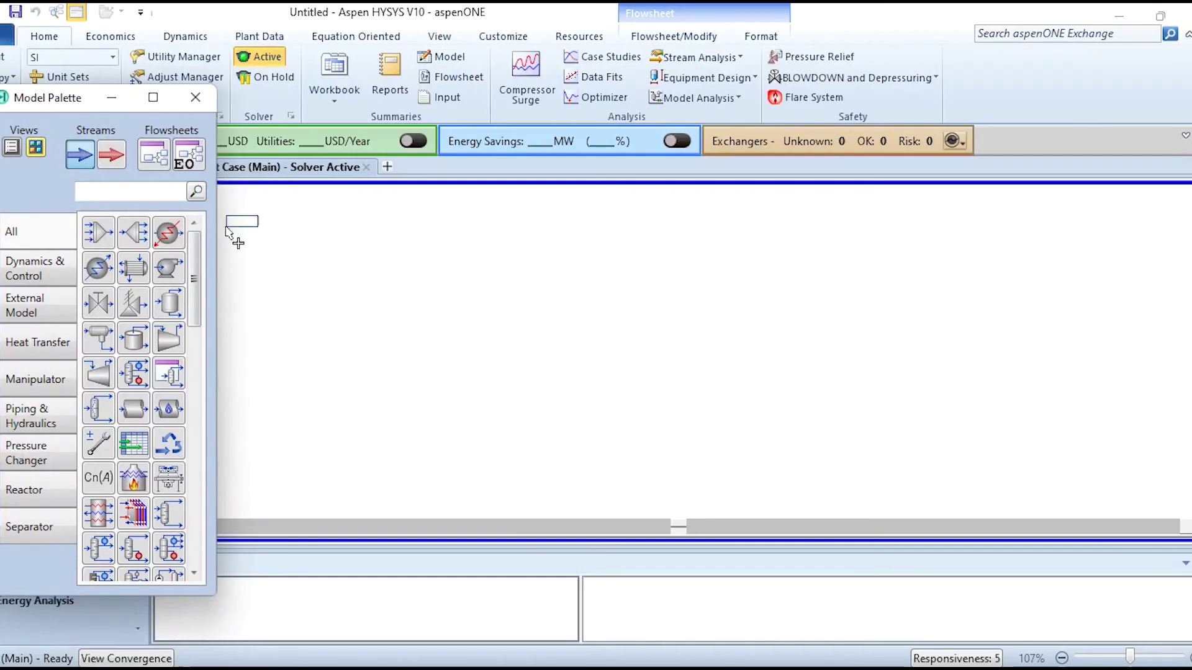
pyautogui.click(307, 314)
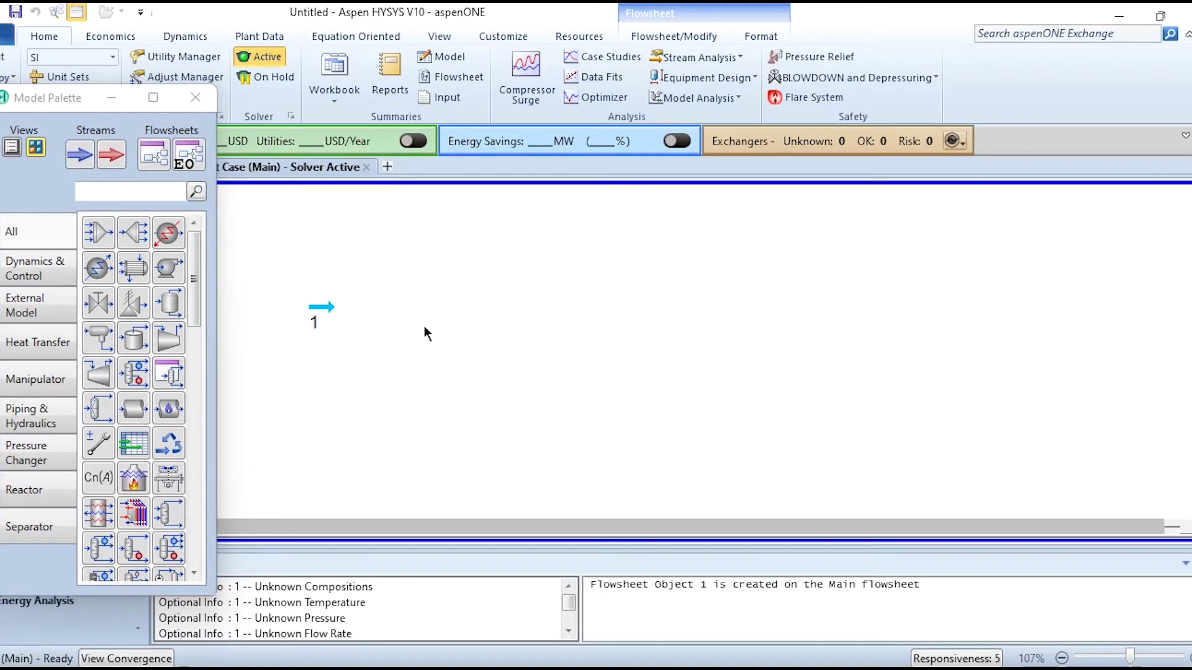
pyautogui.click(98, 233)
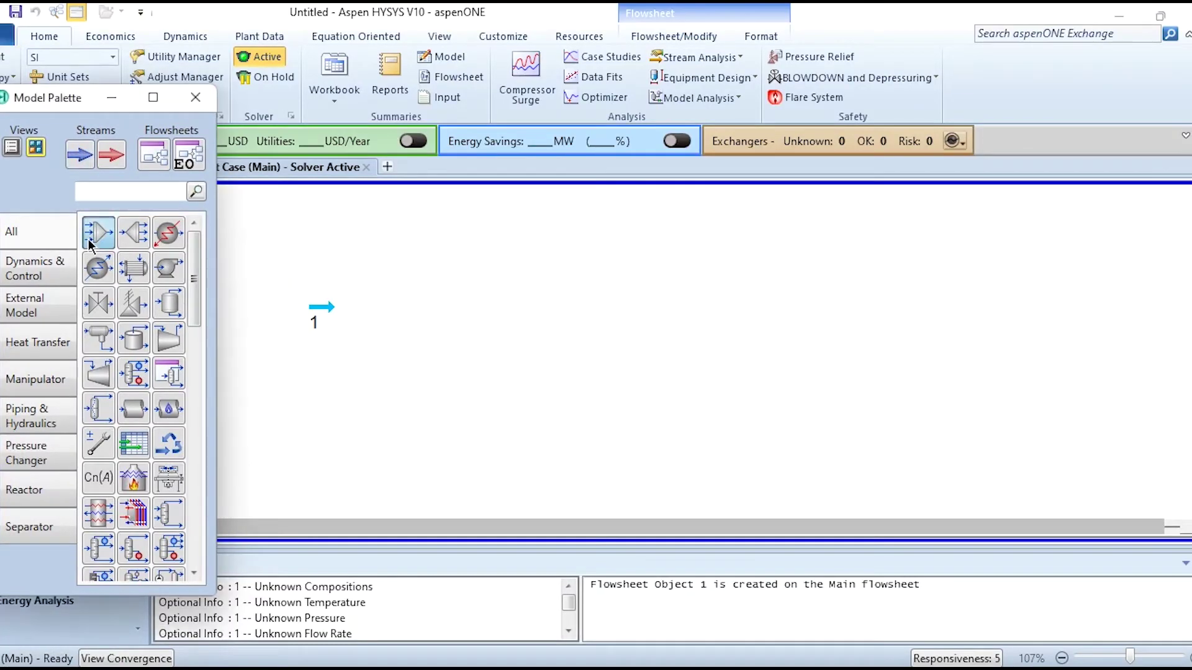
pyautogui.click(390, 359)
# Step: Rename MIX-100 to Mixer with stream 1 as inlet and stream 2 as outlet
pyautogui.doubleClick(400, 316)
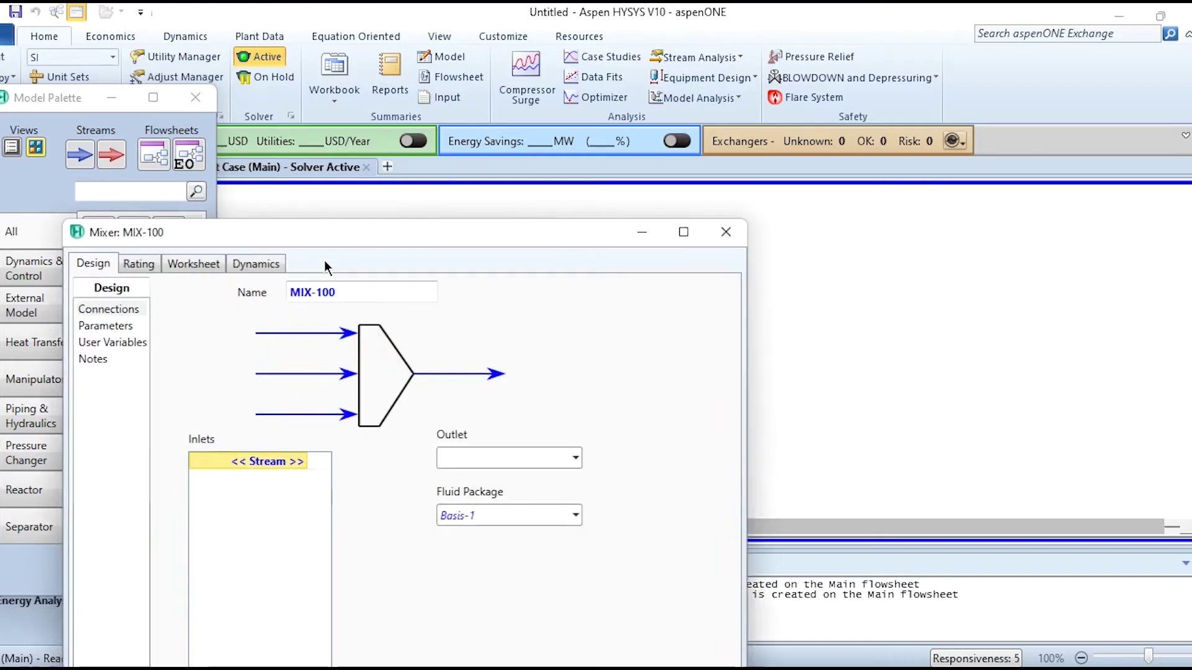
pyautogui.moveTo(309, 239); pyautogui.dragTo(310, 82)
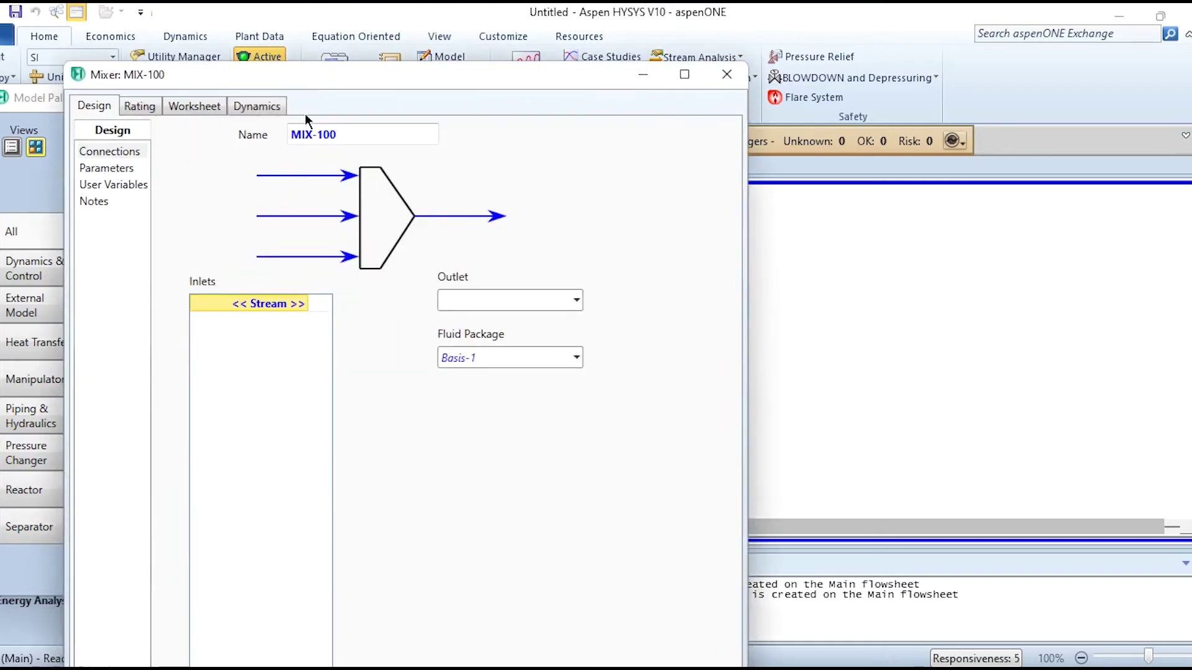
pyautogui.click(342, 130)
pyautogui.write('Mixer')
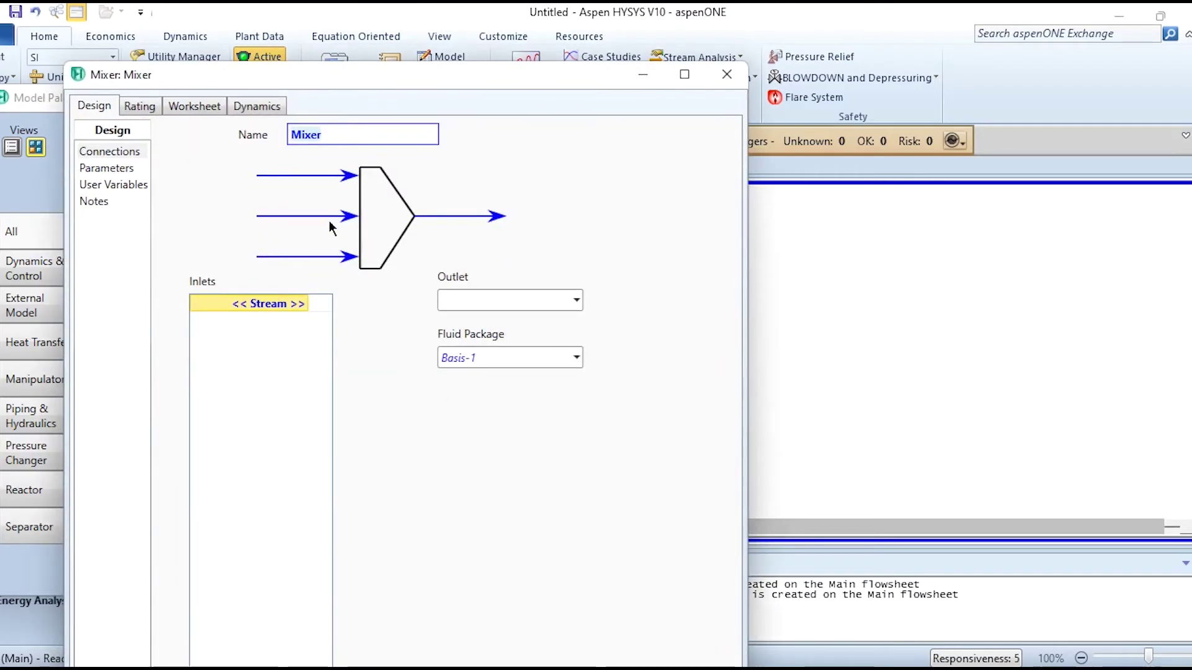
pyautogui.click(303, 307)
pyautogui.write('1')
pyautogui.press('Return')
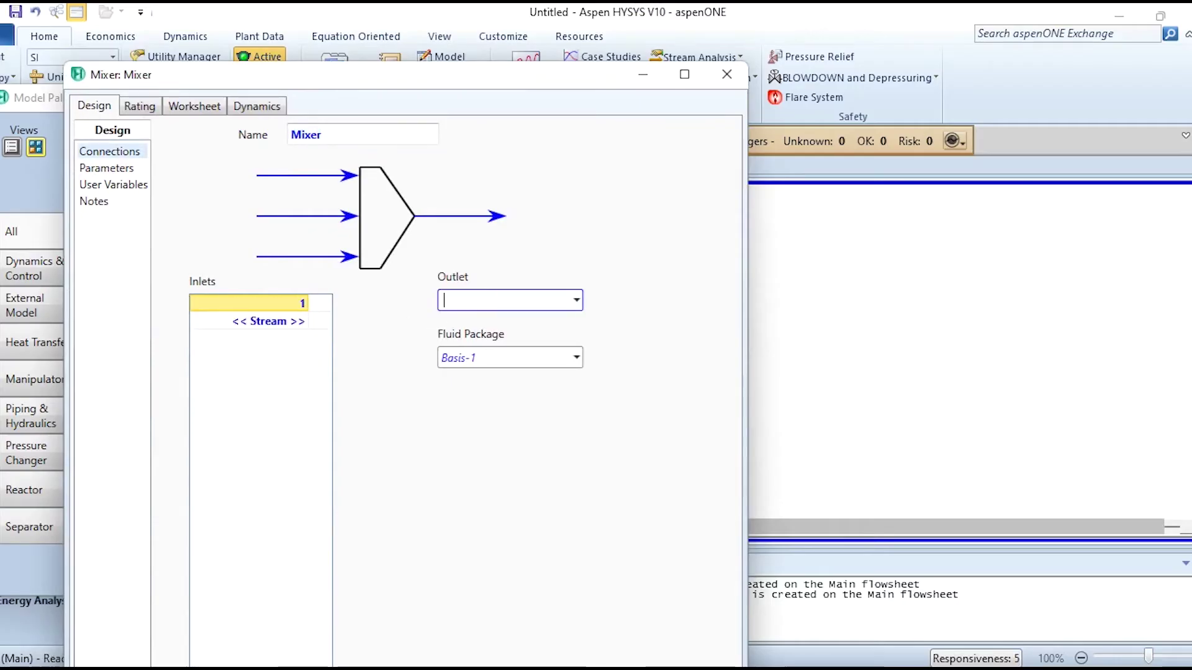
pyautogui.write('2')
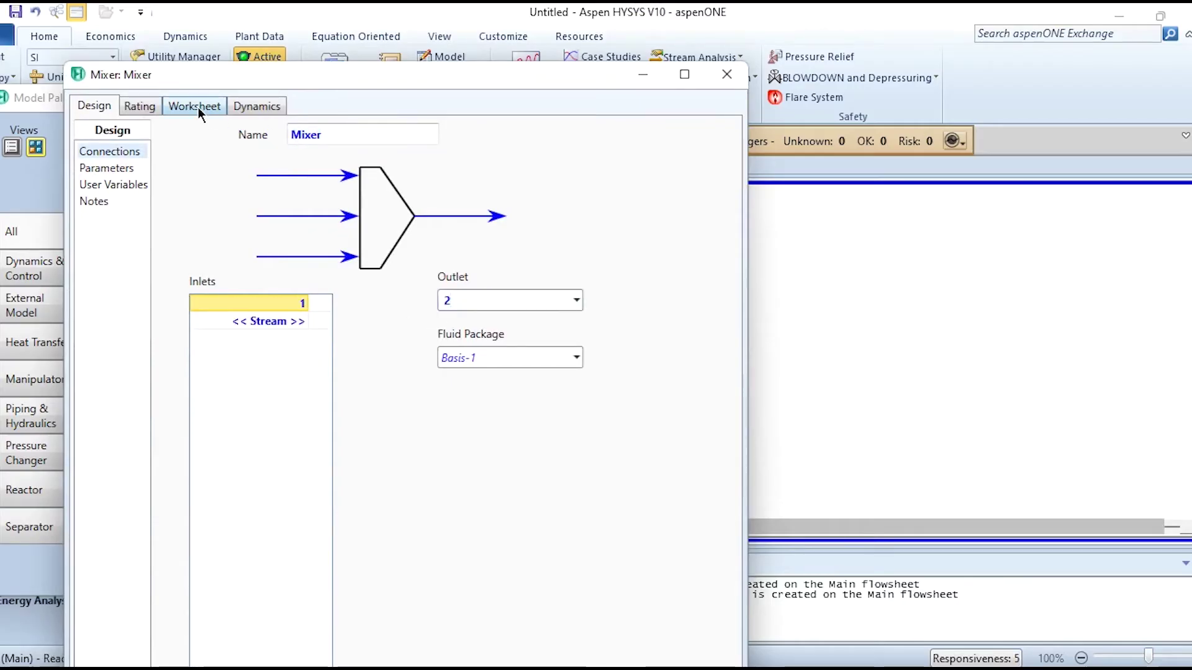
# Step: Review stream 1 conditions and composition on the Worksheet, accepting them unchanged
pyautogui.click(195, 107)
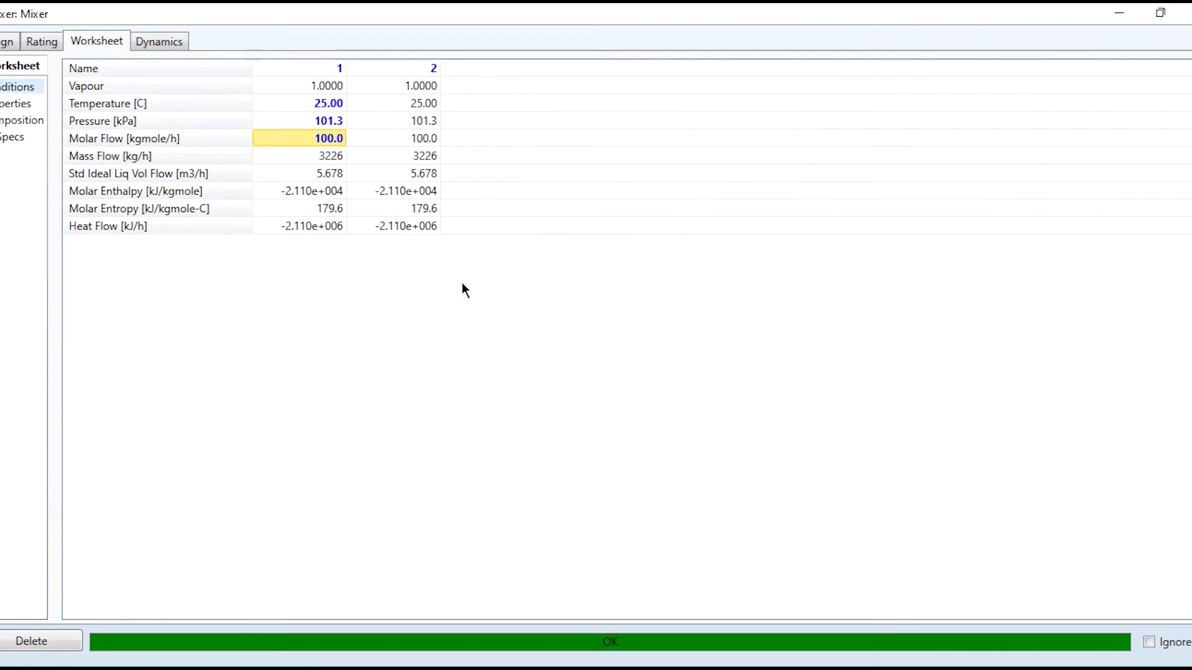
pyautogui.moveTo(327, 120)
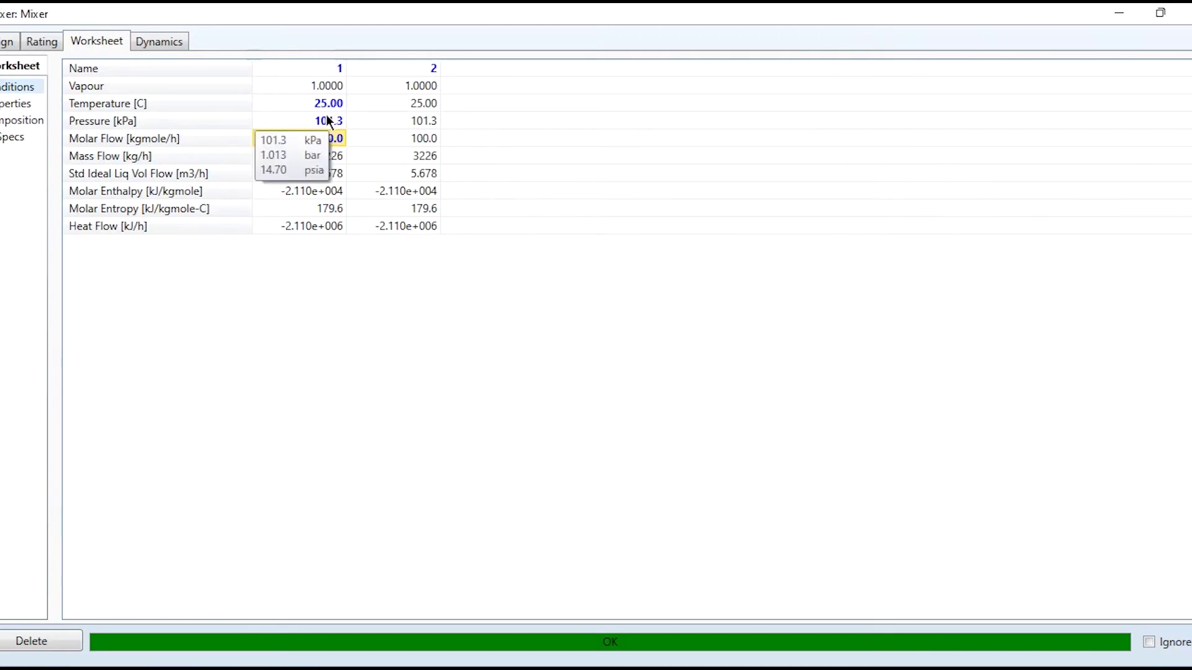
pyautogui.moveTo(333, 145)
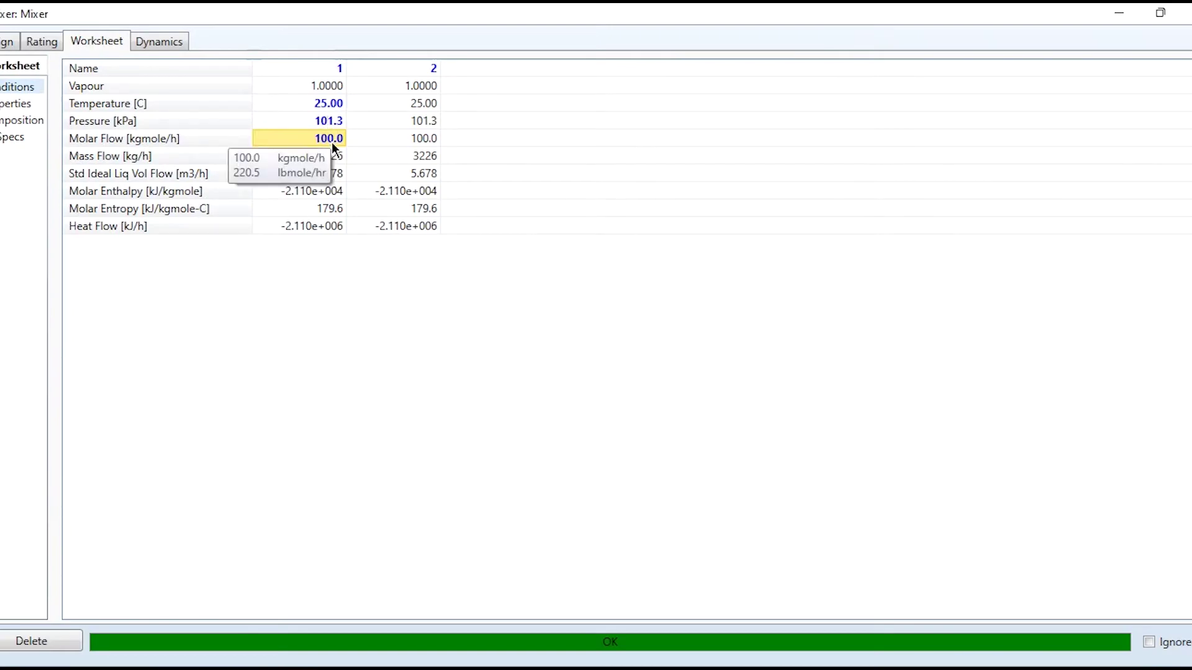
pyautogui.click(332, 142)
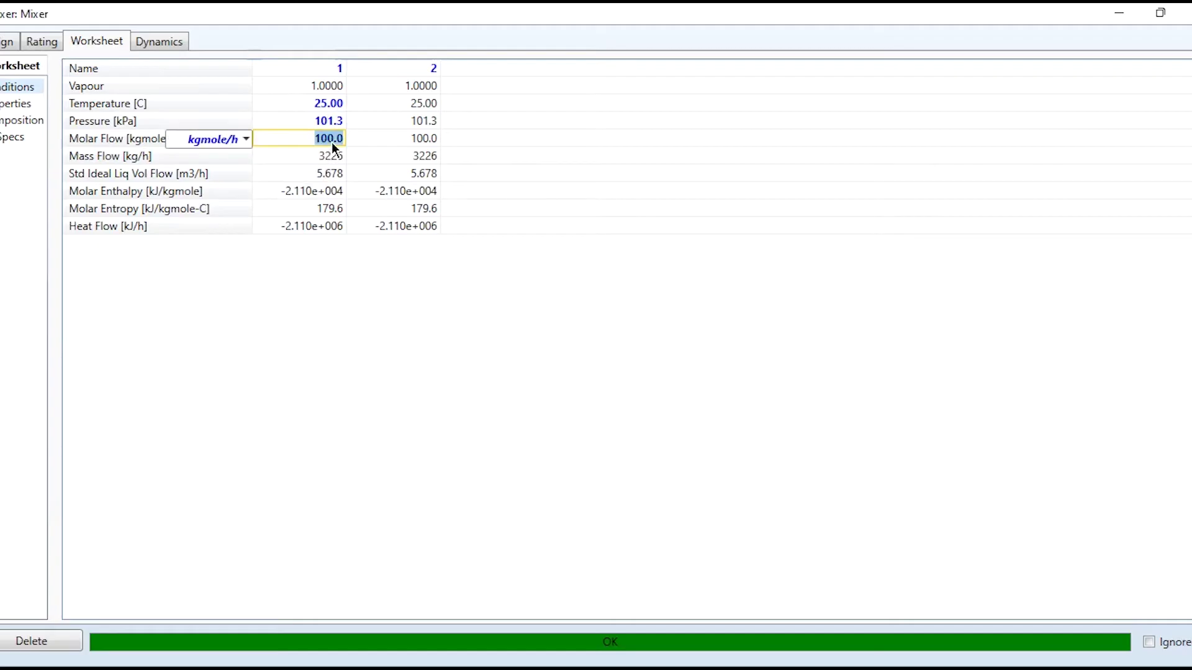
pyautogui.click(326, 158)
pyautogui.doubleClick(304, 138)
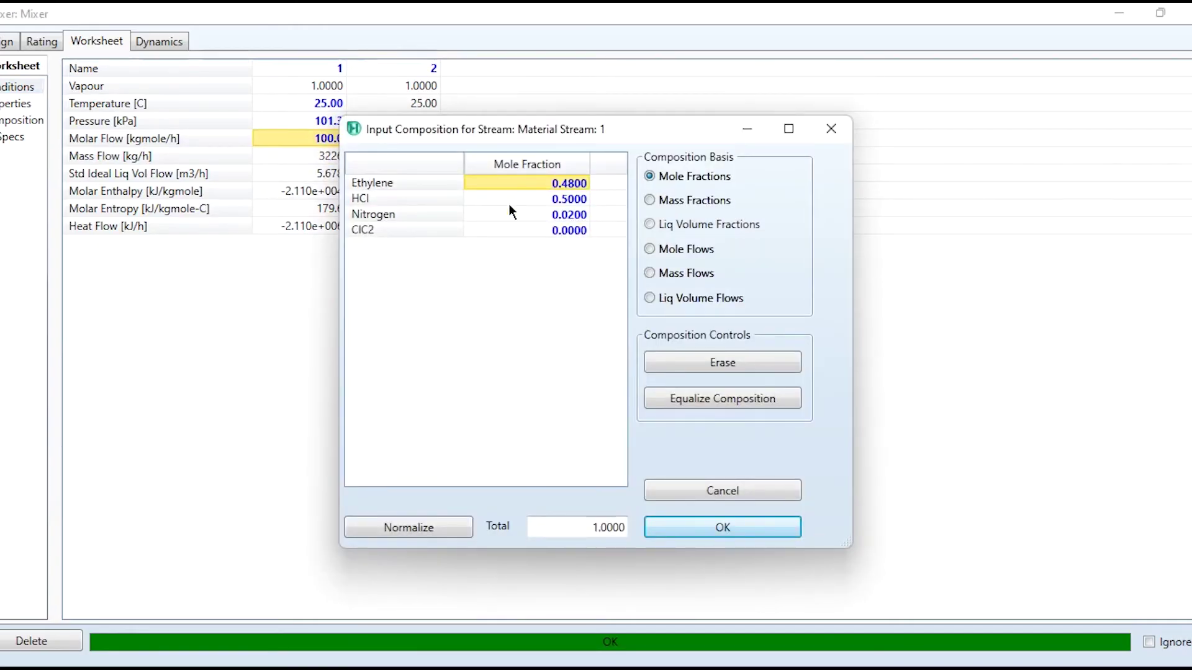
pyautogui.click(665, 529)
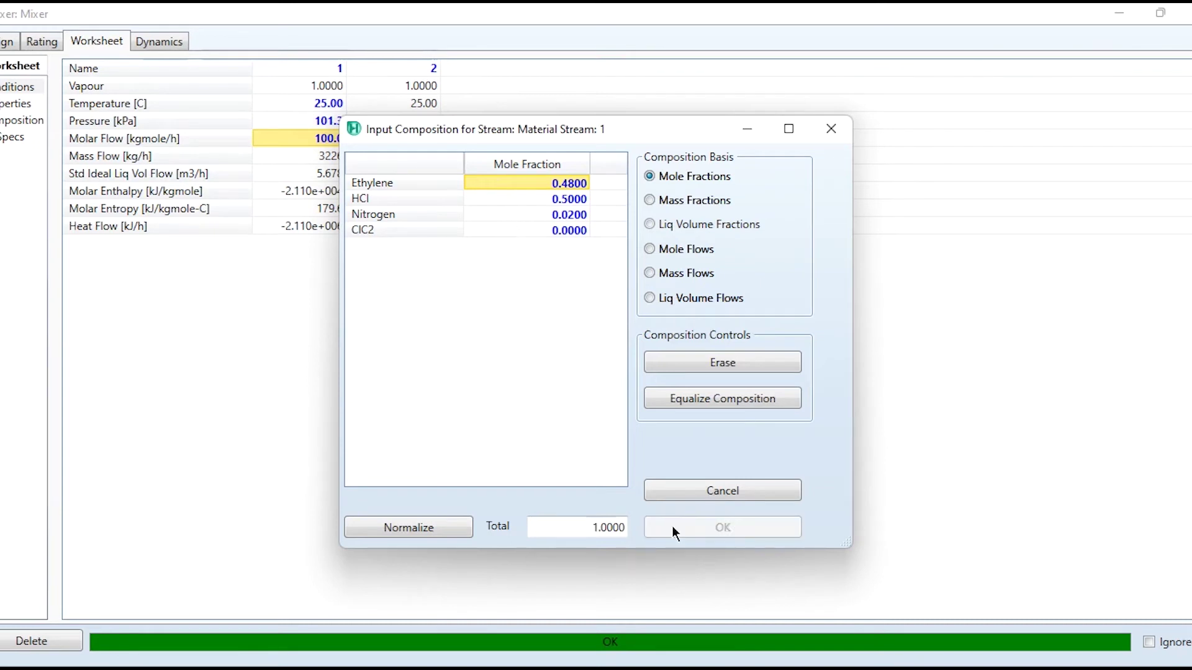
pyautogui.click(1187, 13)
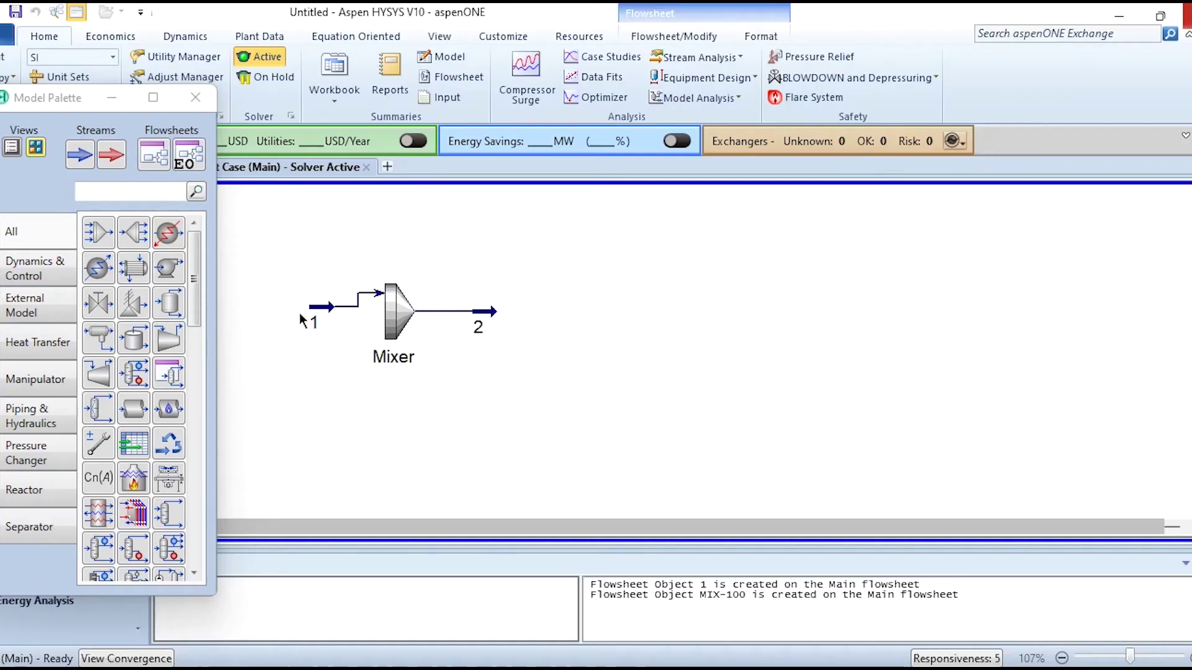
pyautogui.click(323, 318)
pyautogui.click(330, 348)
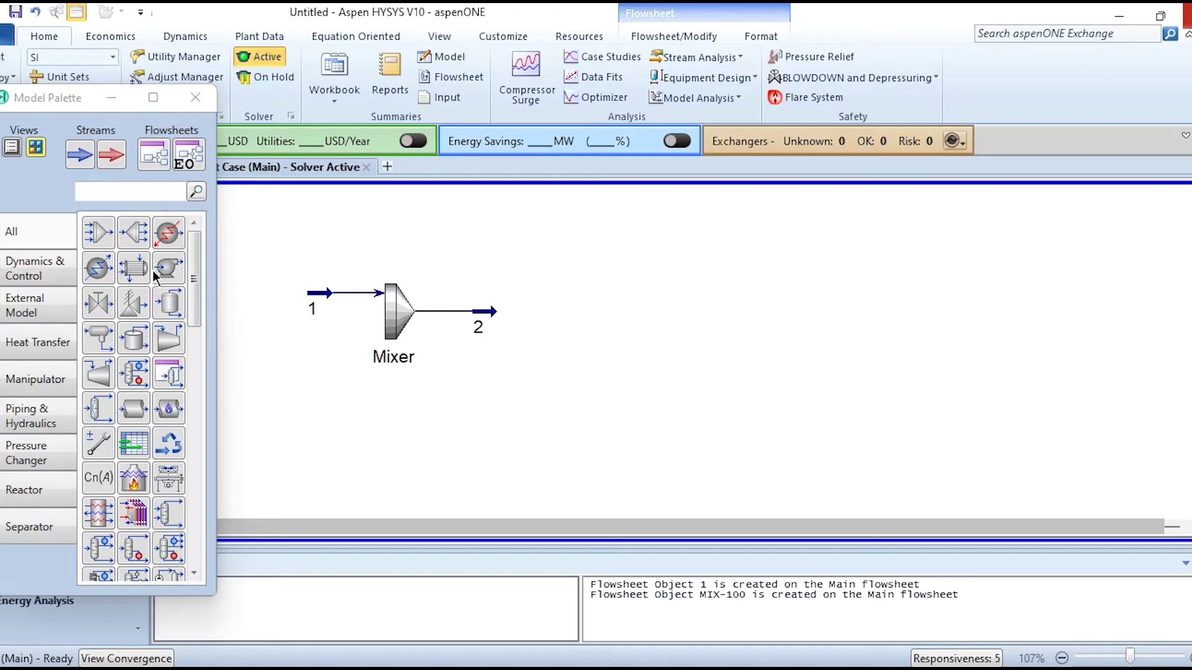
pyautogui.click(47, 497)
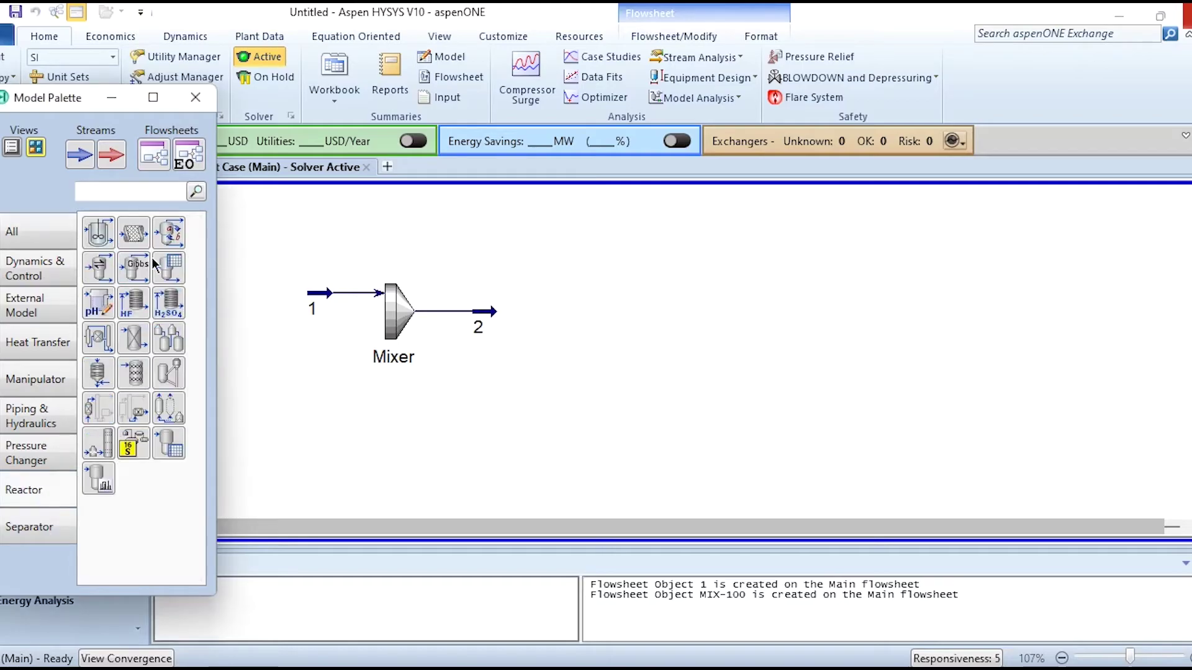
# Step: Place conversion reactor CRV-100 fed by stream 2, with outlets 3 and 4 and energy Q-heat
pyautogui.moveTo(167, 244); pyautogui.dragTo(568, 401)
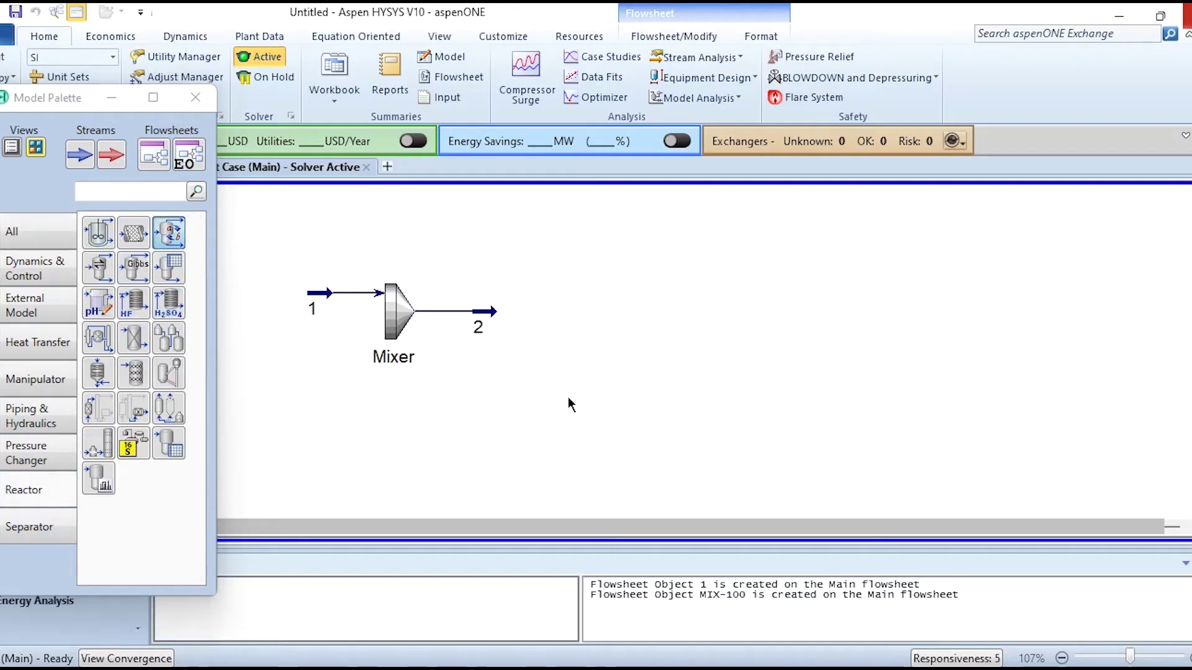
pyautogui.doubleClick(590, 329)
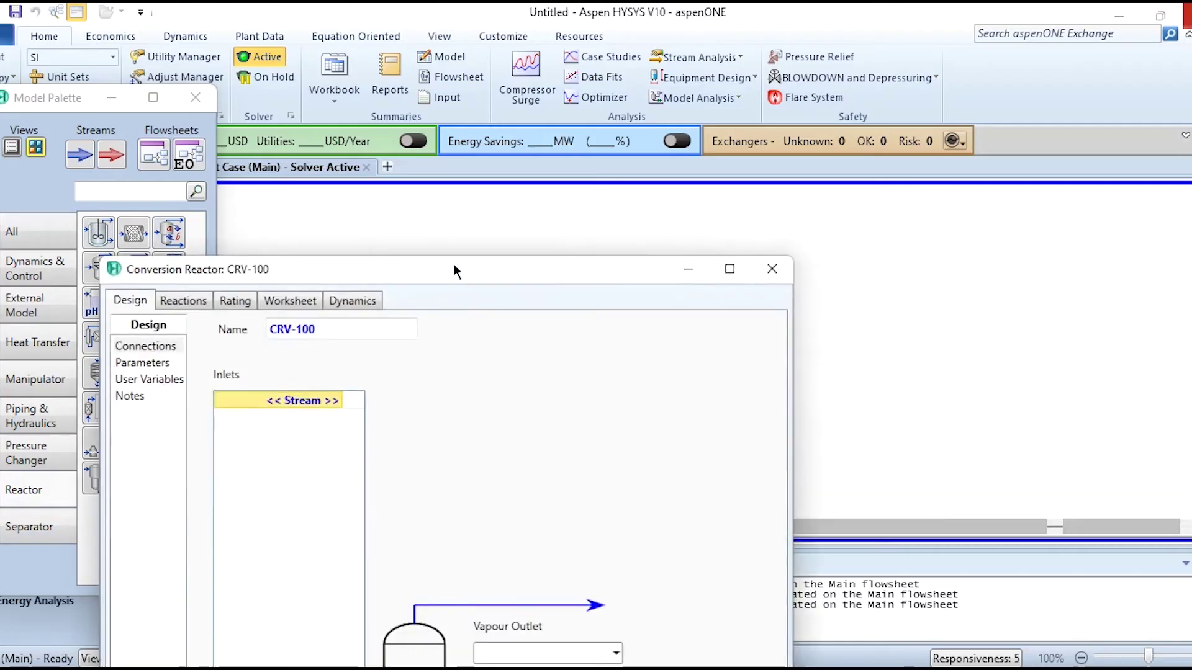
pyautogui.moveTo(452, 266); pyautogui.dragTo(358, 74)
pyautogui.click(244, 198)
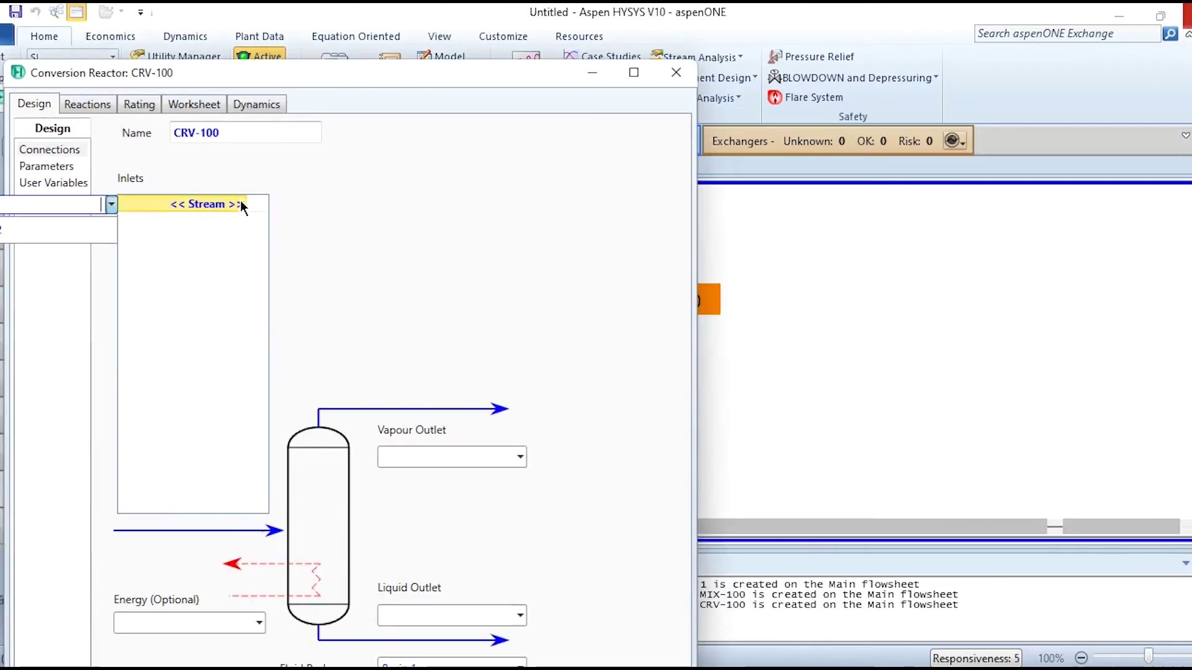
pyautogui.click(88, 233)
pyautogui.click(449, 459)
pyautogui.write('3')
pyautogui.click(447, 615)
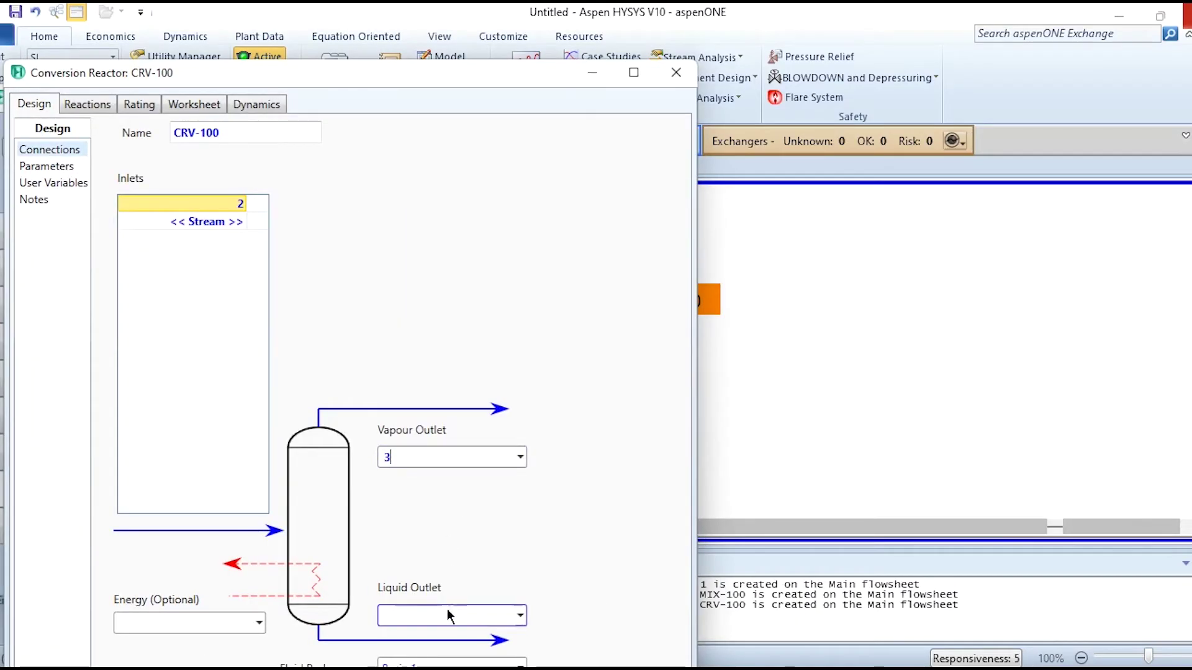
pyautogui.write('4')
pyautogui.click(195, 614)
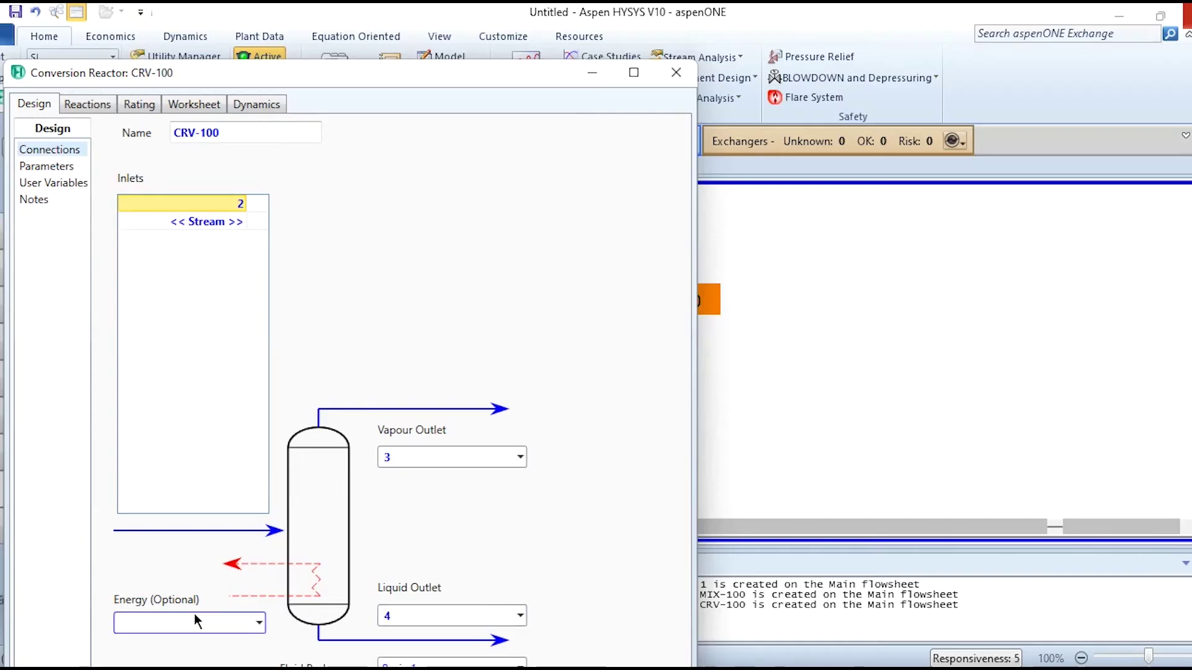
pyautogui.write('Q-heat')
pyautogui.doubleClick(244, 72)
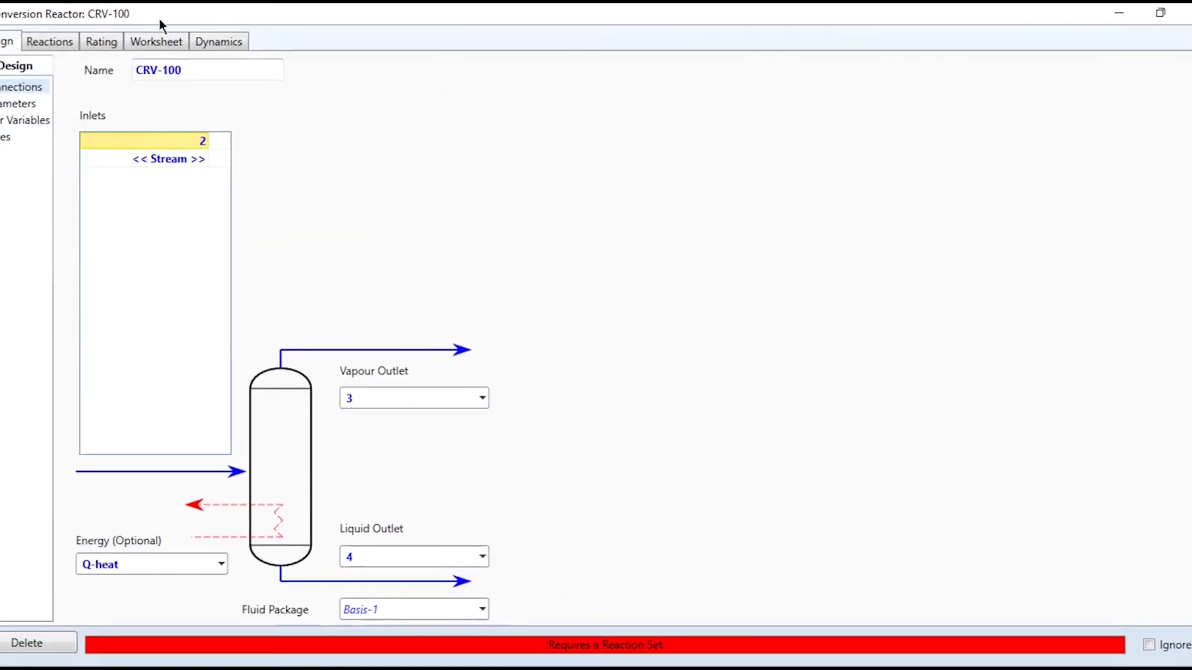
# Step: Select reaction set Set-1 on the reactor's Reactions tab
pyautogui.click(49, 41)
pyautogui.click(293, 95)
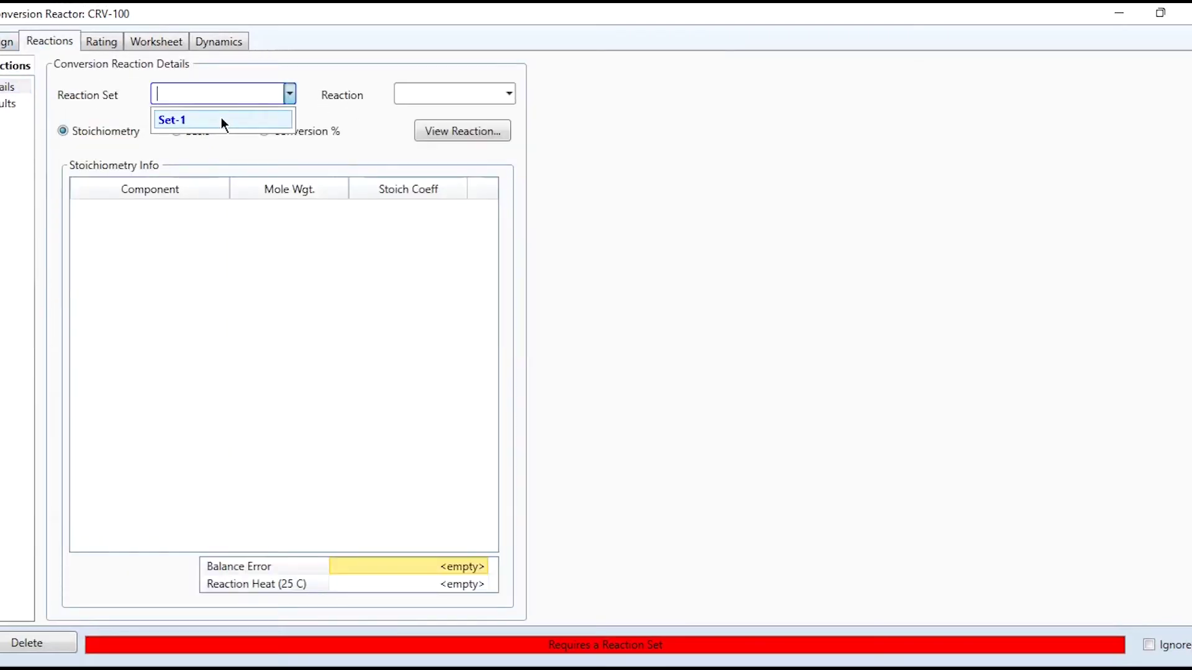
pyautogui.click(221, 118)
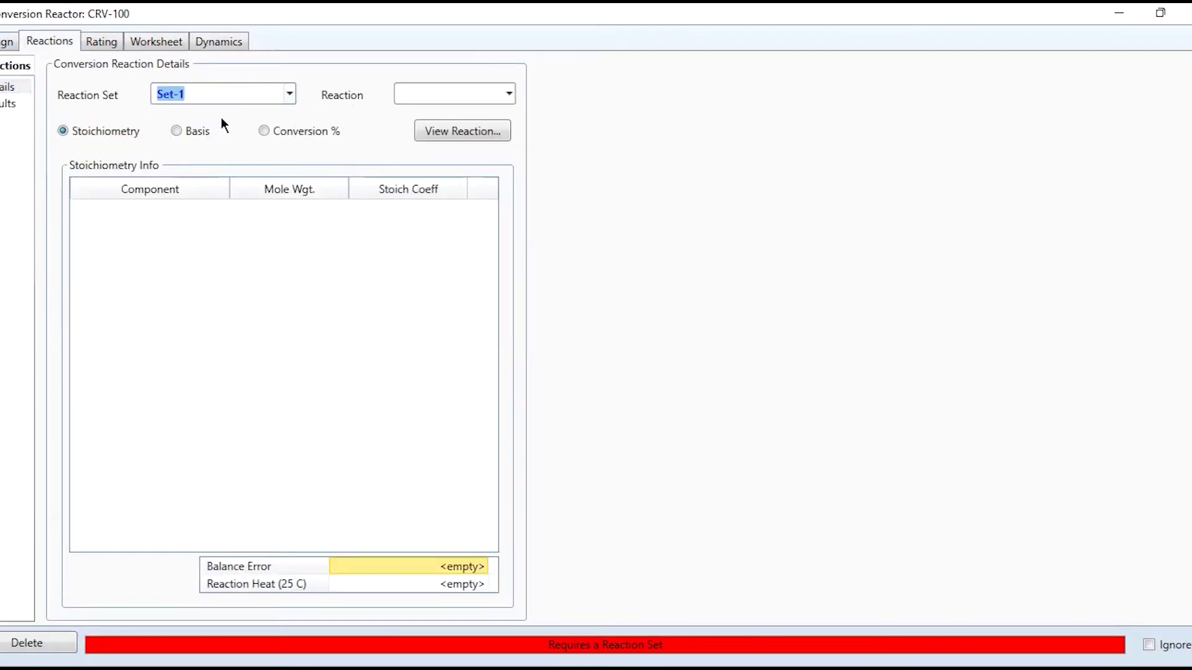
# Step: Enter 25 °C as stream 4 temperature on the Worksheet and close the reactor
pyautogui.click(148, 44)
pyautogui.click(445, 106)
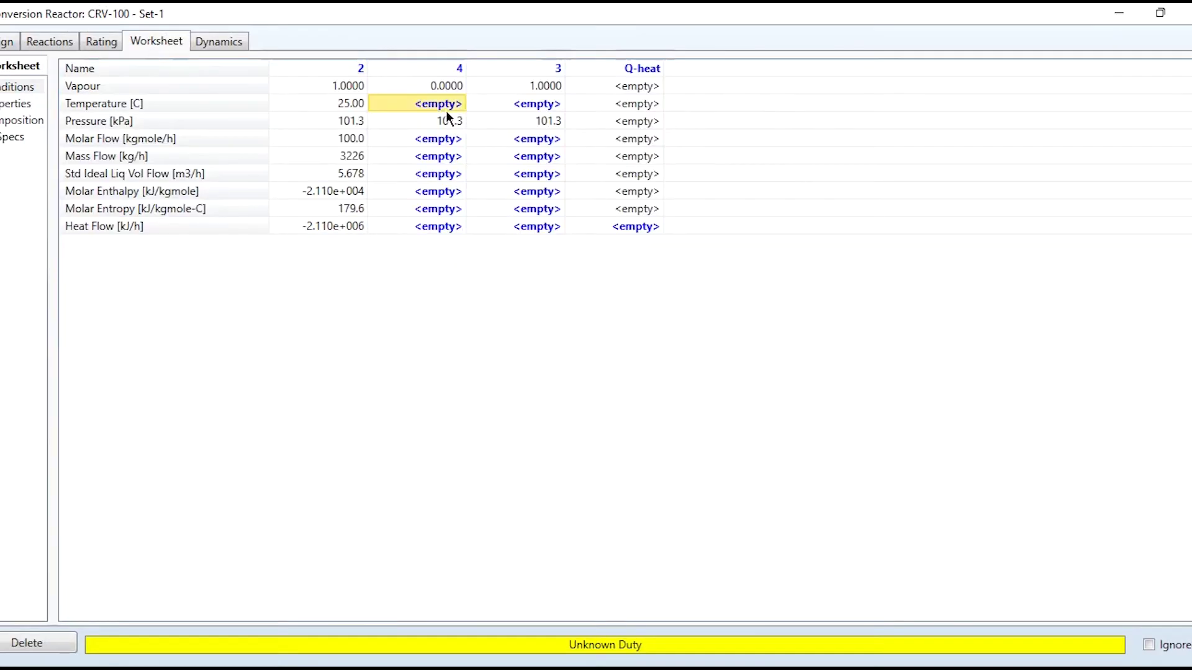
pyautogui.write('25')
pyautogui.press('Return')
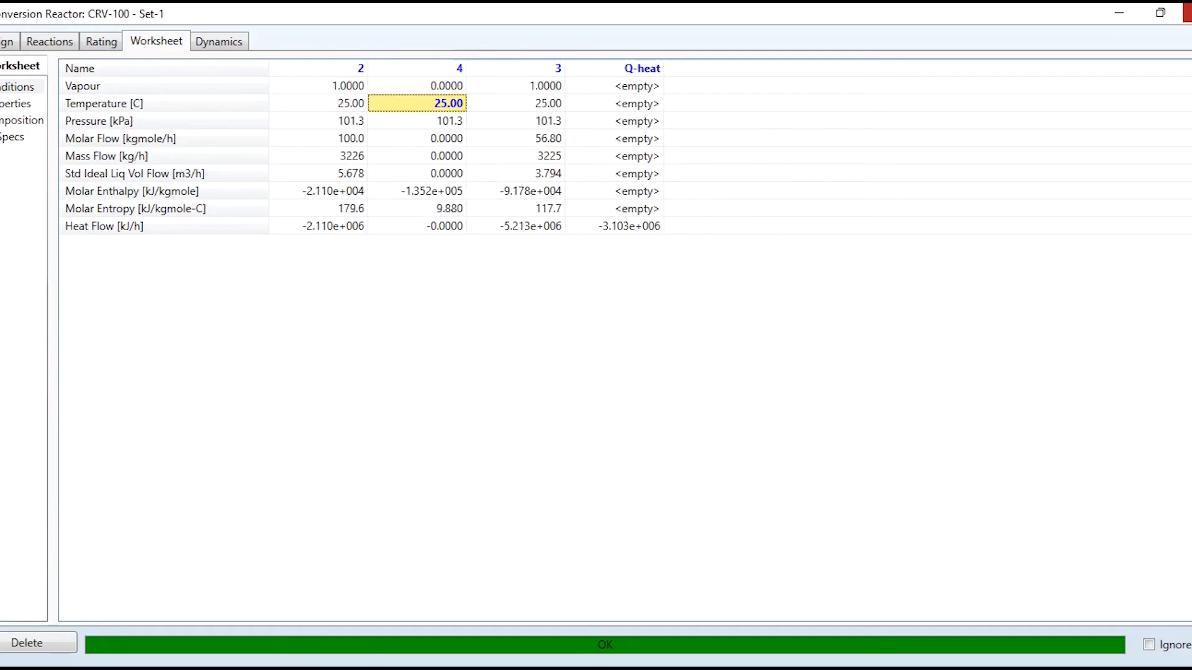
pyautogui.click(1187, 13)
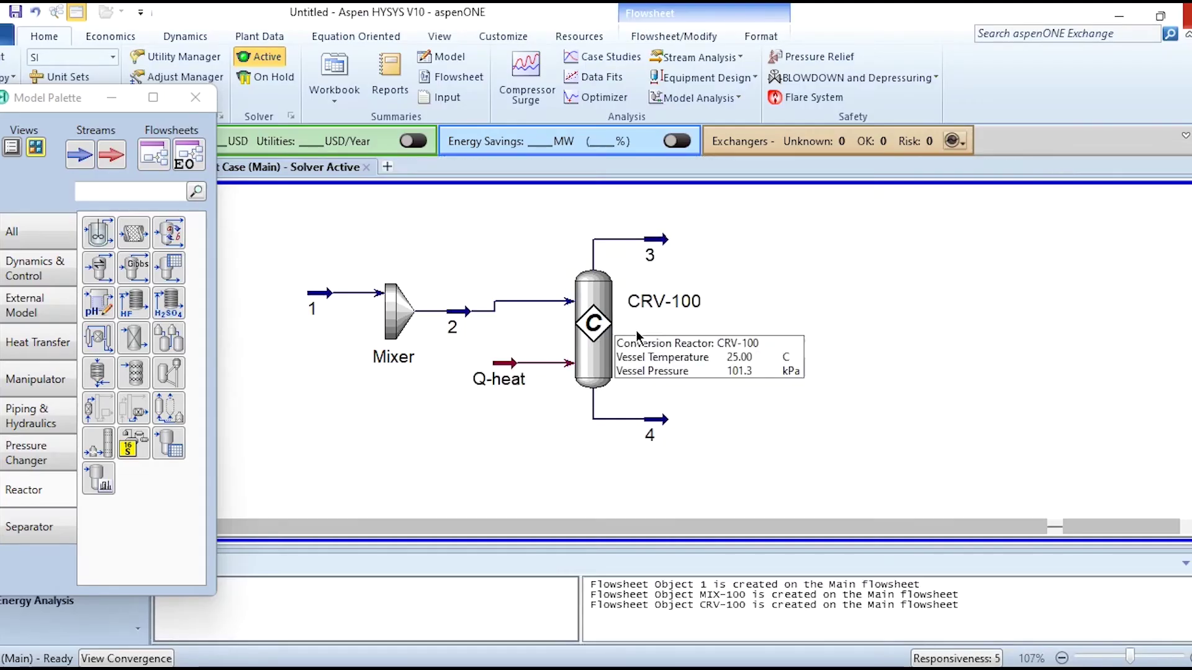
# Step: Zoom out and line CRV-100 up with stream 2 on the flowsheet
pyautogui.click(1061, 657)
pyautogui.click(1061, 657)
pyautogui.click(1061, 657)
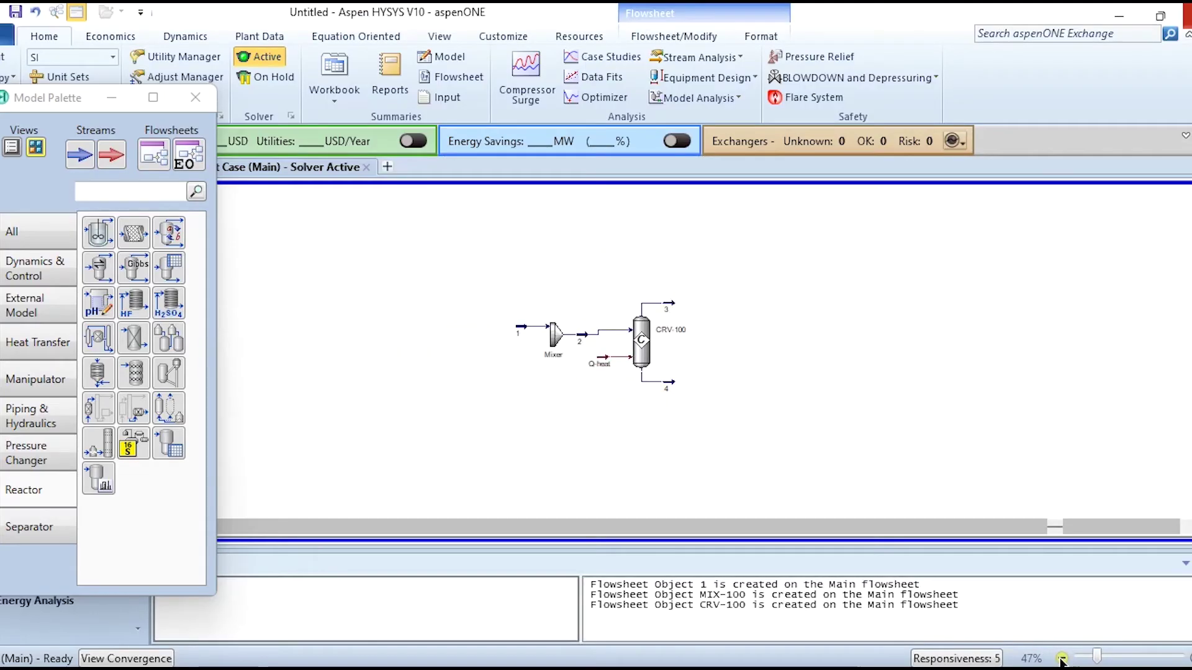
pyautogui.moveTo(643, 357); pyautogui.dragTo(643, 362)
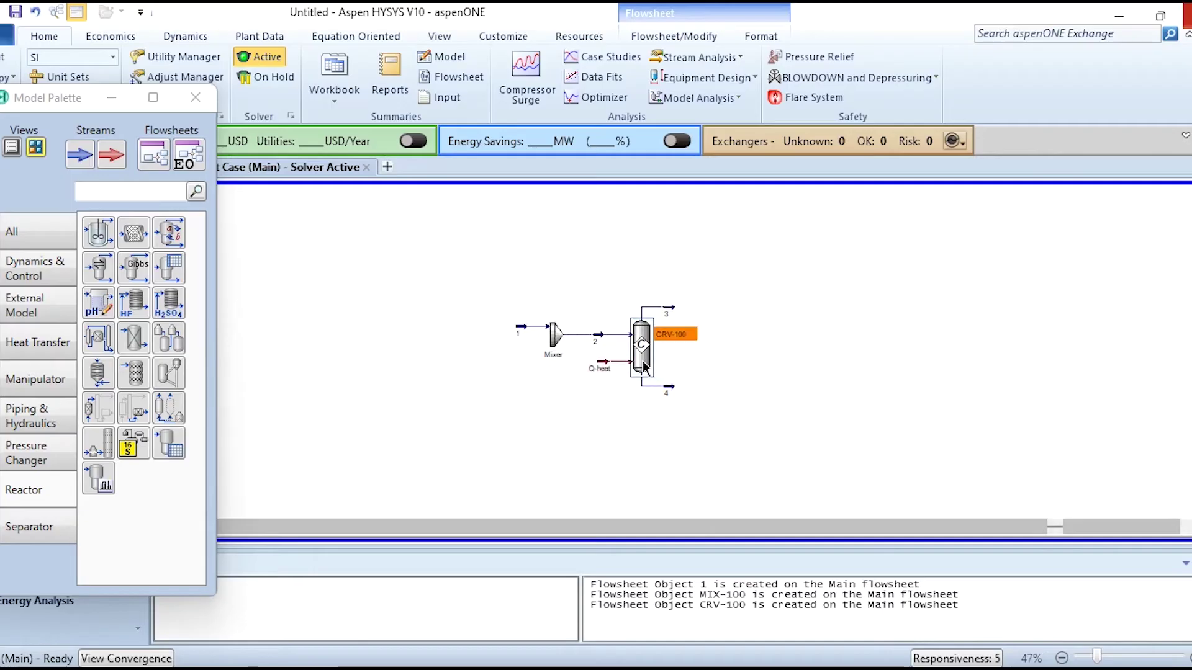
# Step: Rename the reactor from CRV-100 to Reactor on its Design tab
pyautogui.doubleClick(547, 339)
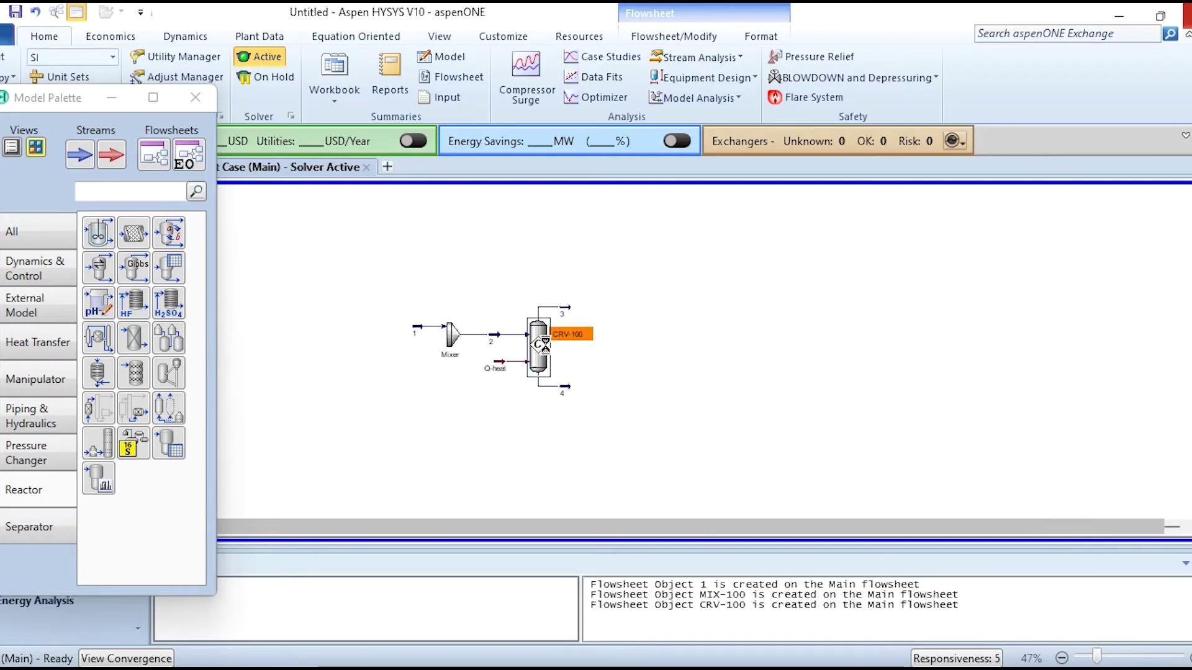
pyautogui.click(31, 191)
pyautogui.click(216, 221)
pyautogui.write('Reactor')
pyautogui.press('Return')
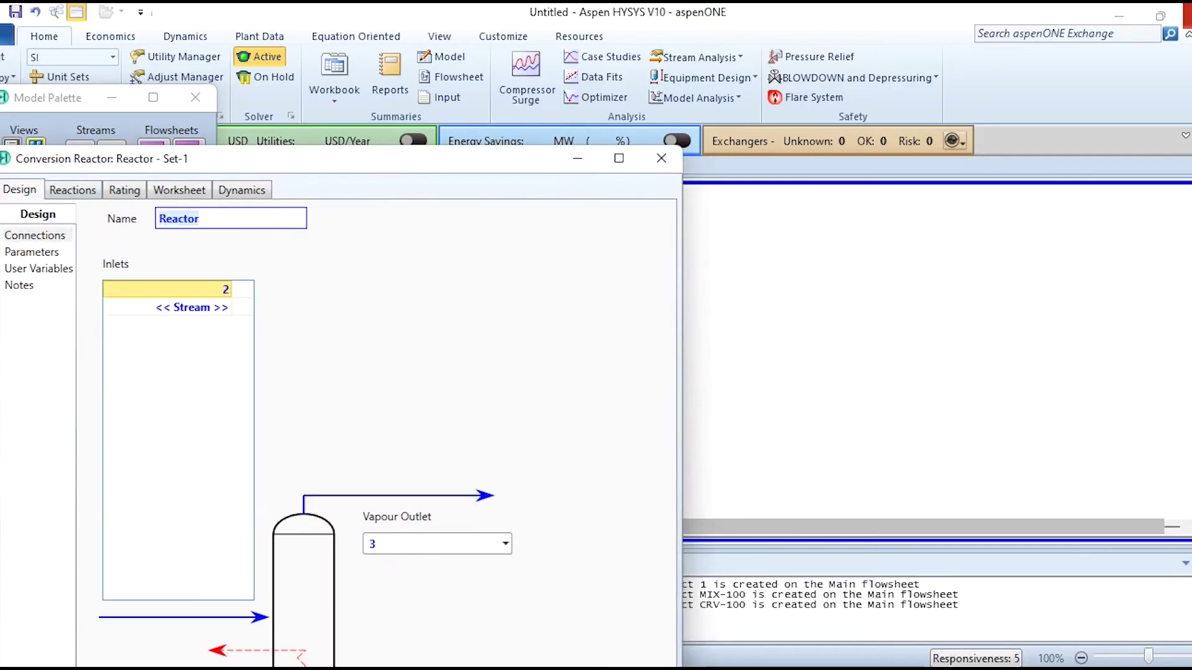
pyautogui.click(663, 155)
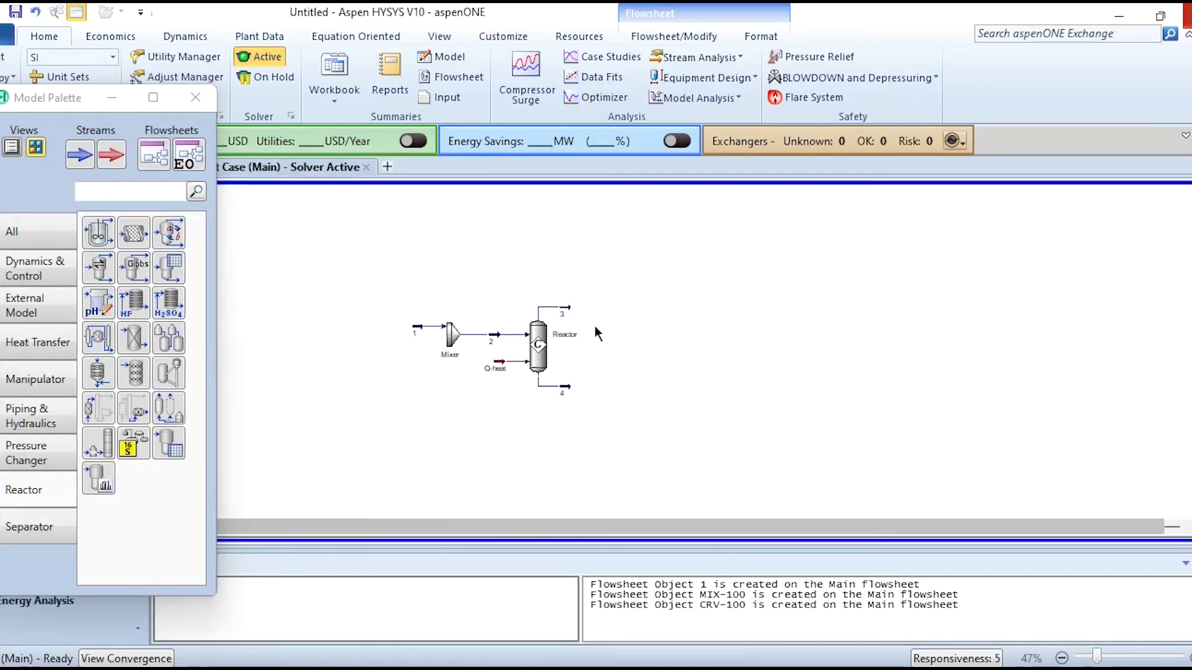
pyautogui.click(52, 241)
# Step: Place compressor K-100 with inlet 3, outlet 5 and energy stream Q-102
pyautogui.click(168, 339)
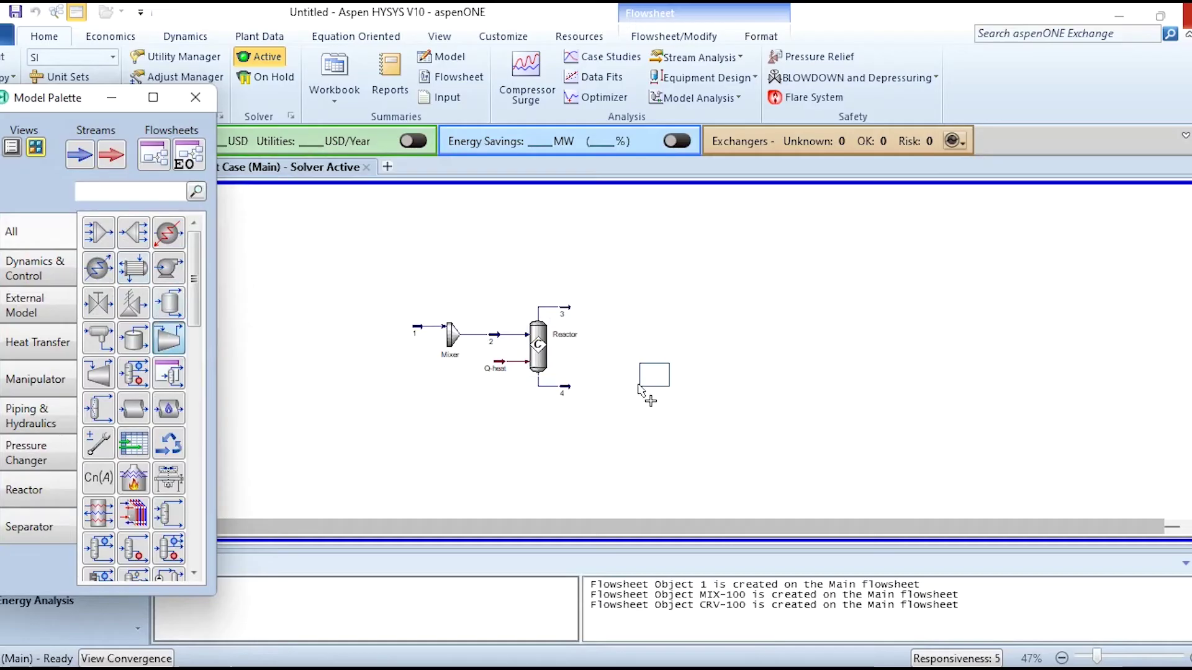
pyautogui.click(620, 318)
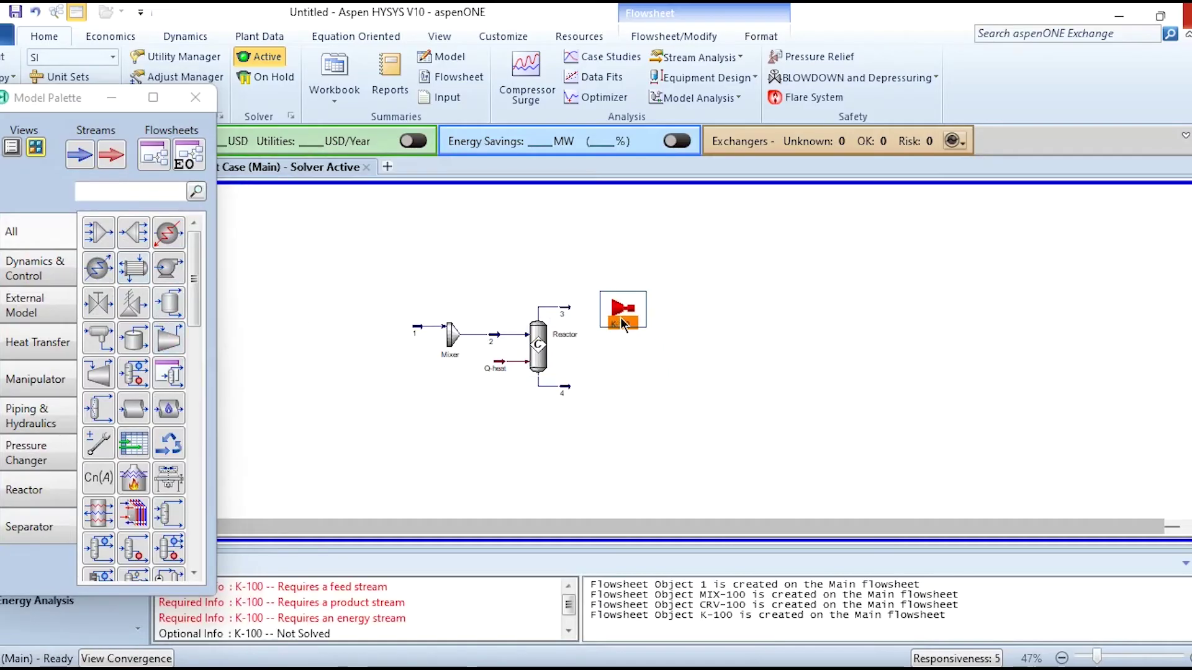
pyautogui.doubleClick(620, 318)
pyautogui.click(285, 304)
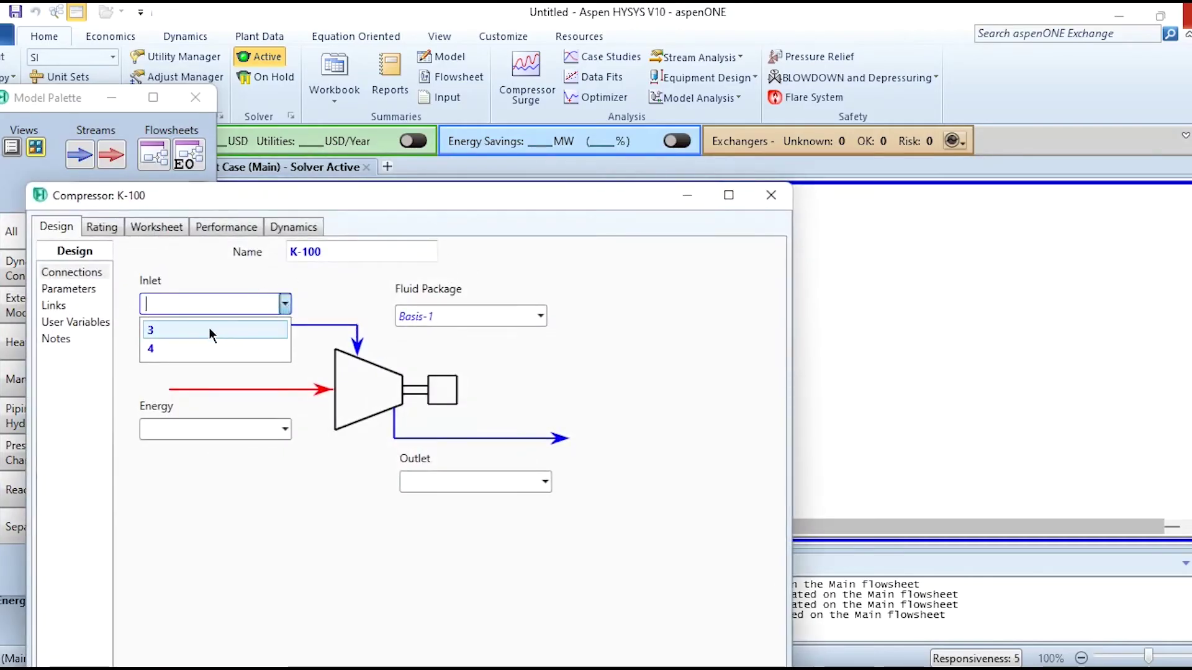
pyautogui.click(206, 328)
pyautogui.click(440, 478)
pyautogui.write('5')
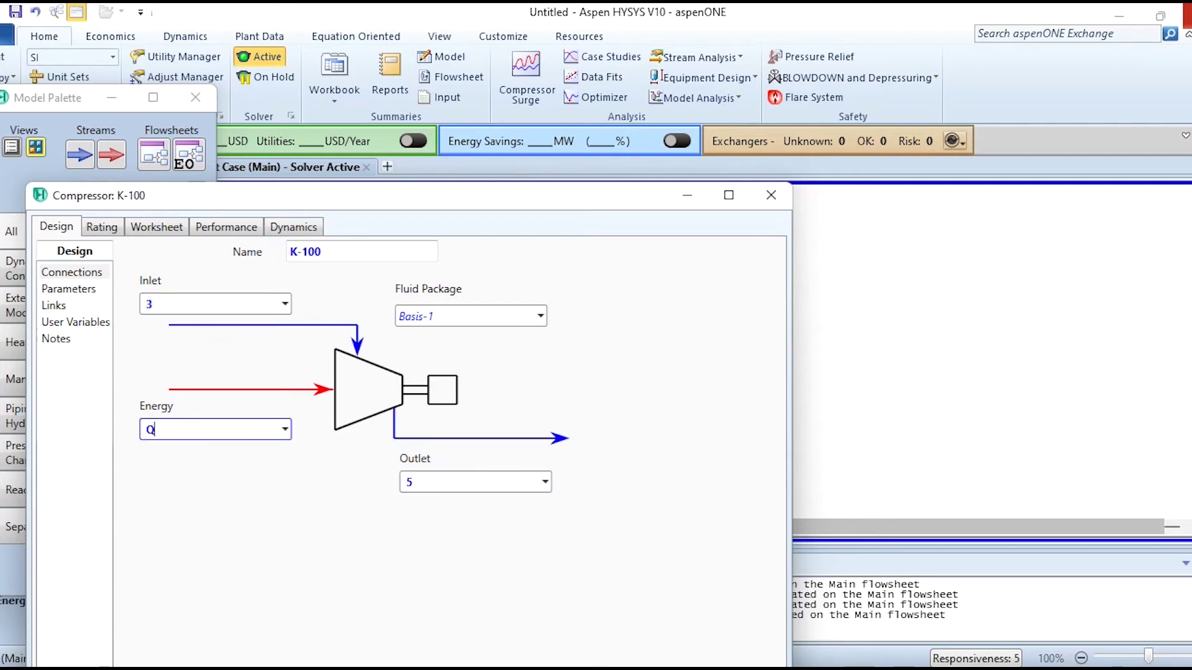
pyautogui.write('Q-102')
# Step: Set stream 5 pressure to 2100 kPa on the compressor Worksheet
pyautogui.click(164, 228)
pyautogui.click(495, 307)
pyautogui.write('2100')
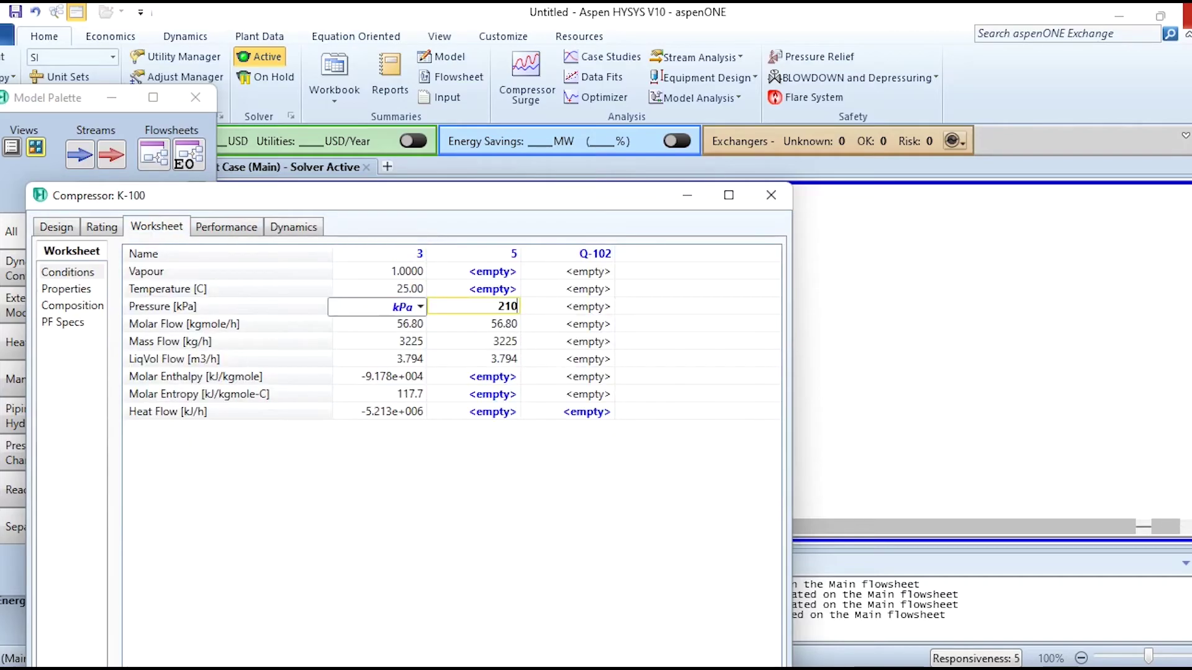
pyautogui.press('Return')
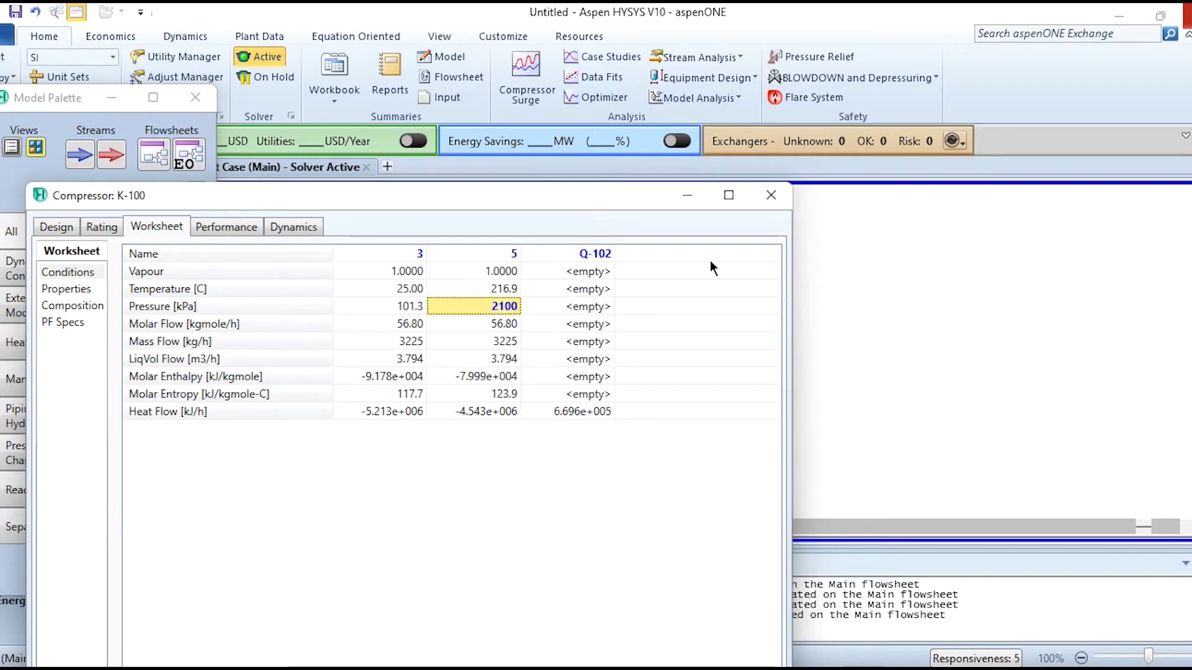
pyautogui.click(770, 196)
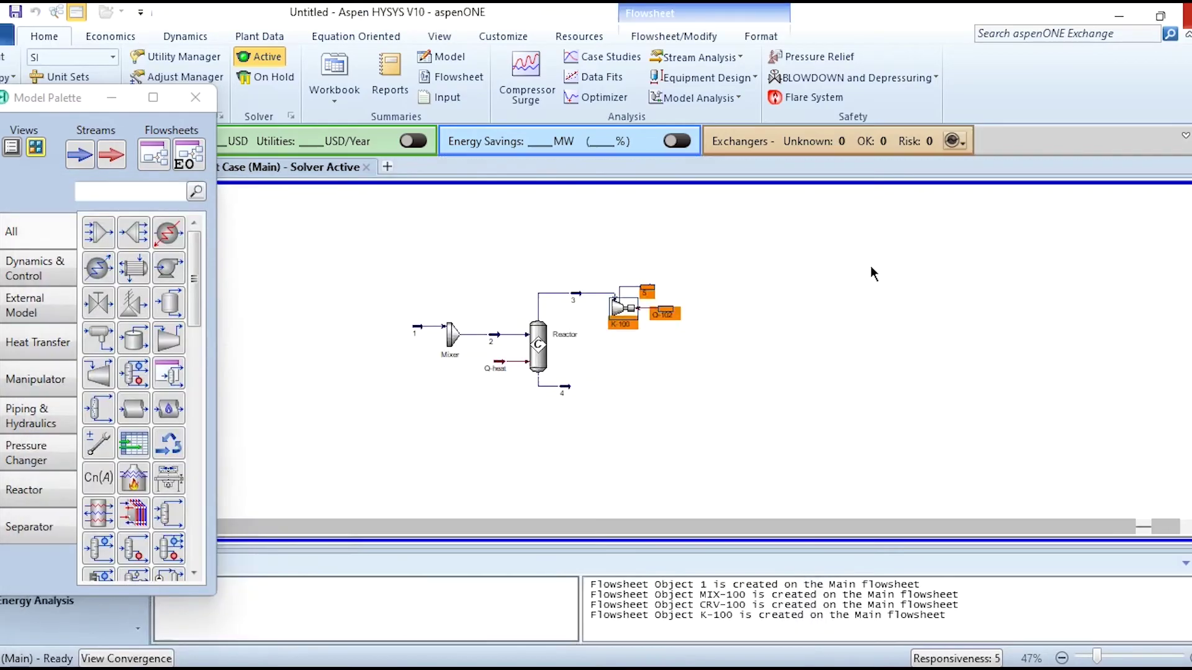
# Step: Rename energy stream Q-heat to Q-100
pyautogui.click(573, 291)
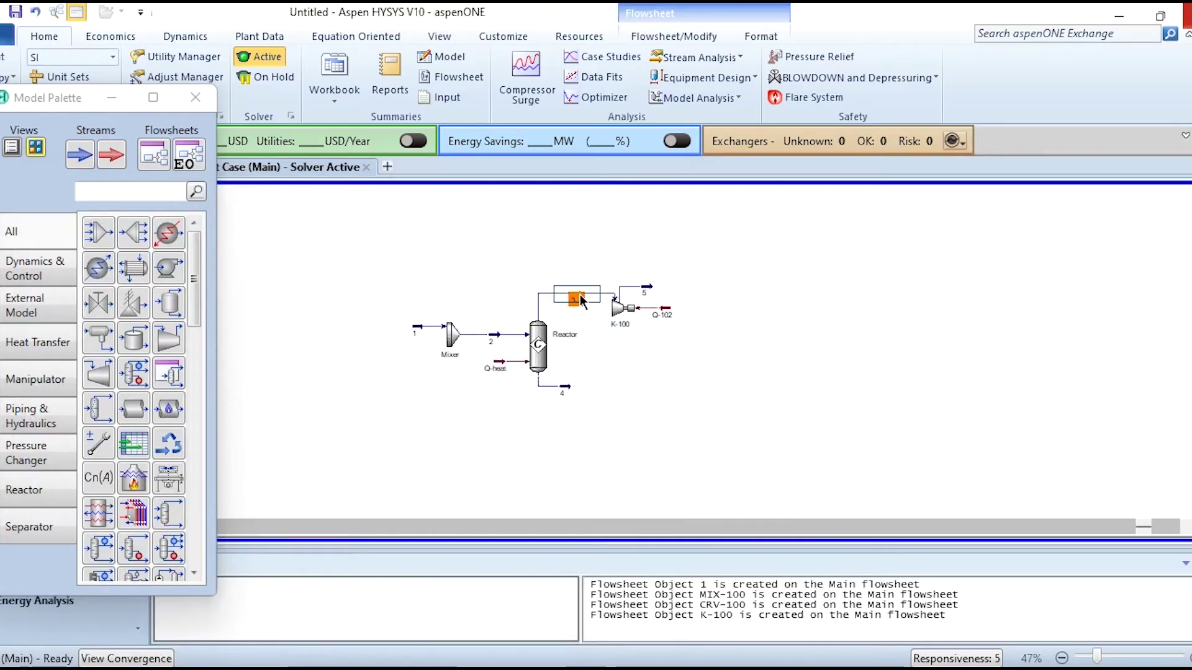
pyautogui.doubleClick(504, 370)
pyautogui.write('Q-100')
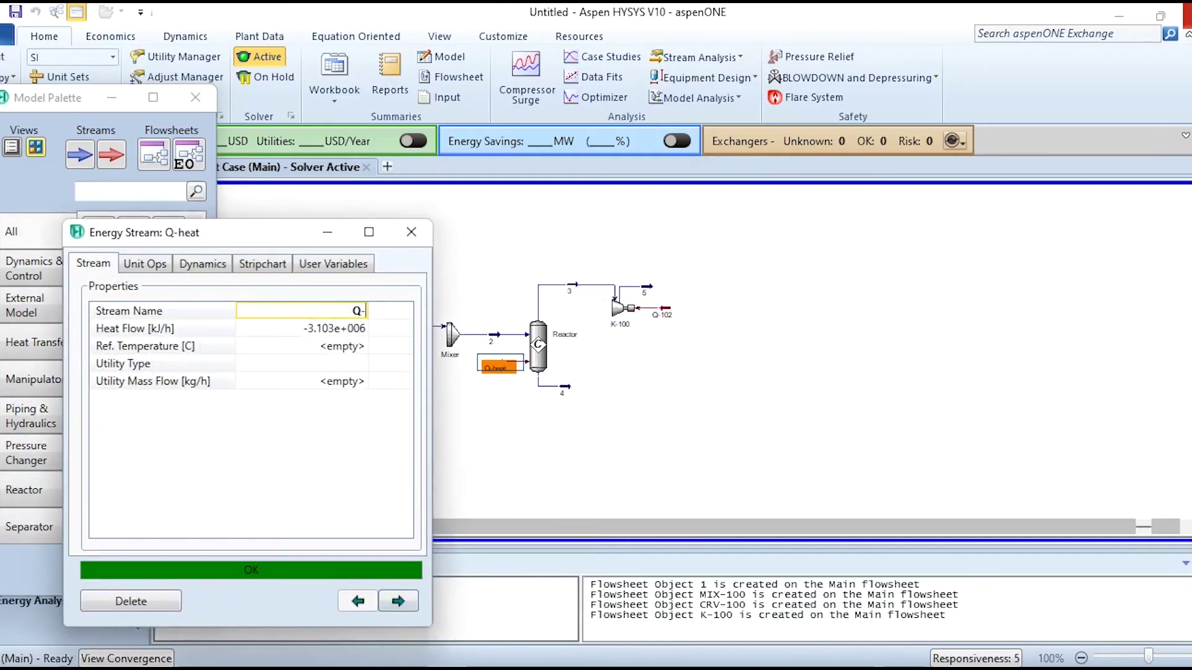
pyautogui.press('Return')
pyautogui.click(299, 401)
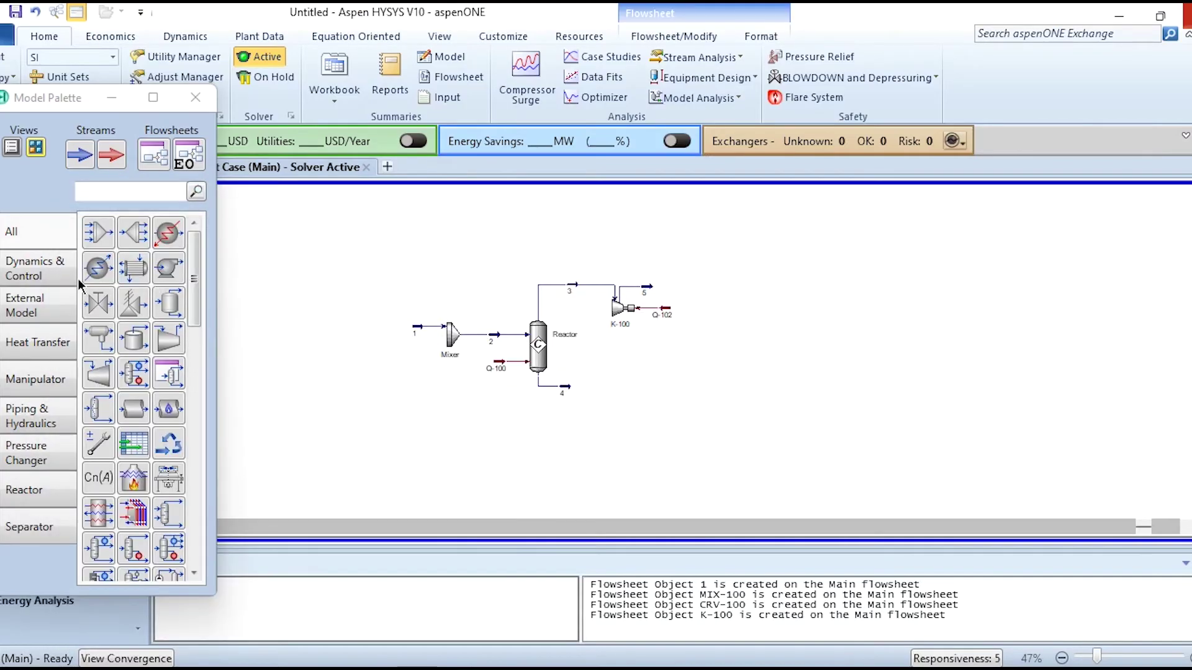
# Step: Place a cooler with inlet 5, outlet 6 and energy stream Q-101
pyautogui.moveTo(92, 282); pyautogui.dragTo(717, 298)
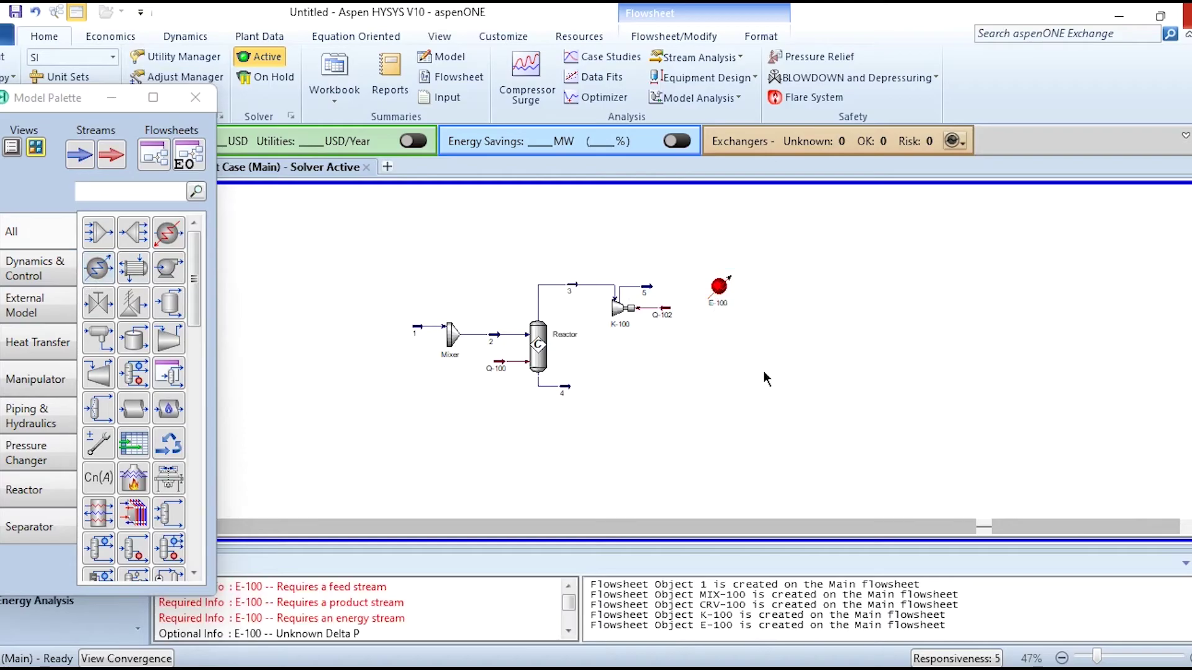
pyautogui.doubleClick(714, 302)
pyautogui.click(380, 406)
pyautogui.click(378, 406)
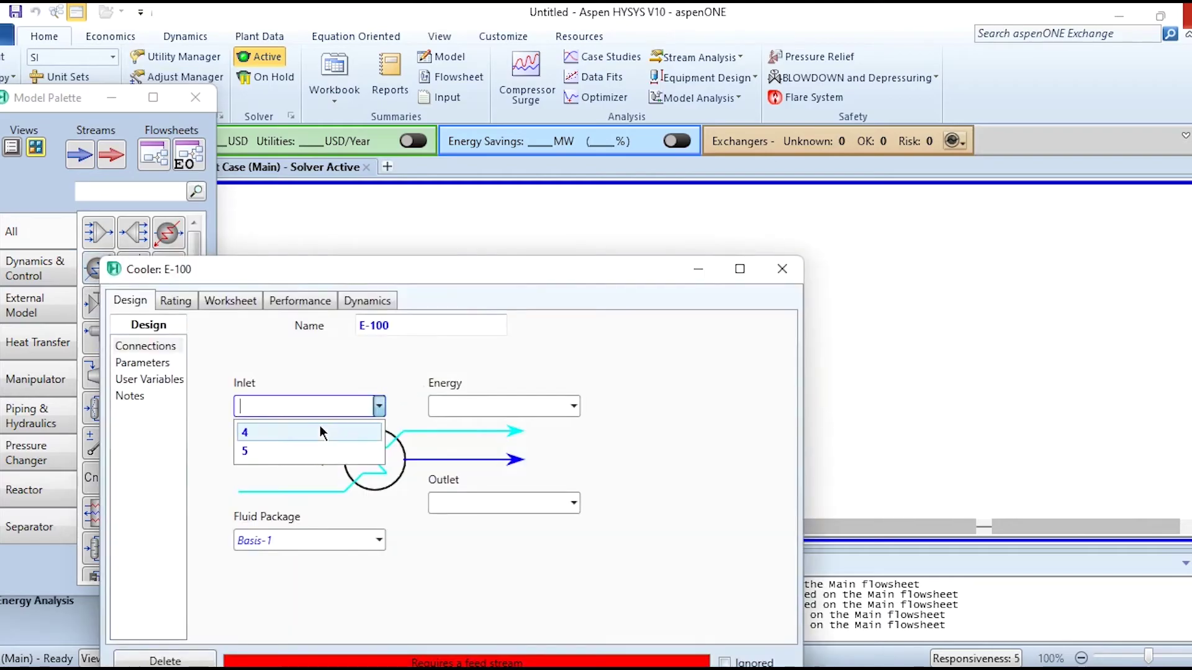
pyautogui.click(289, 449)
pyautogui.click(462, 502)
pyautogui.write('6')
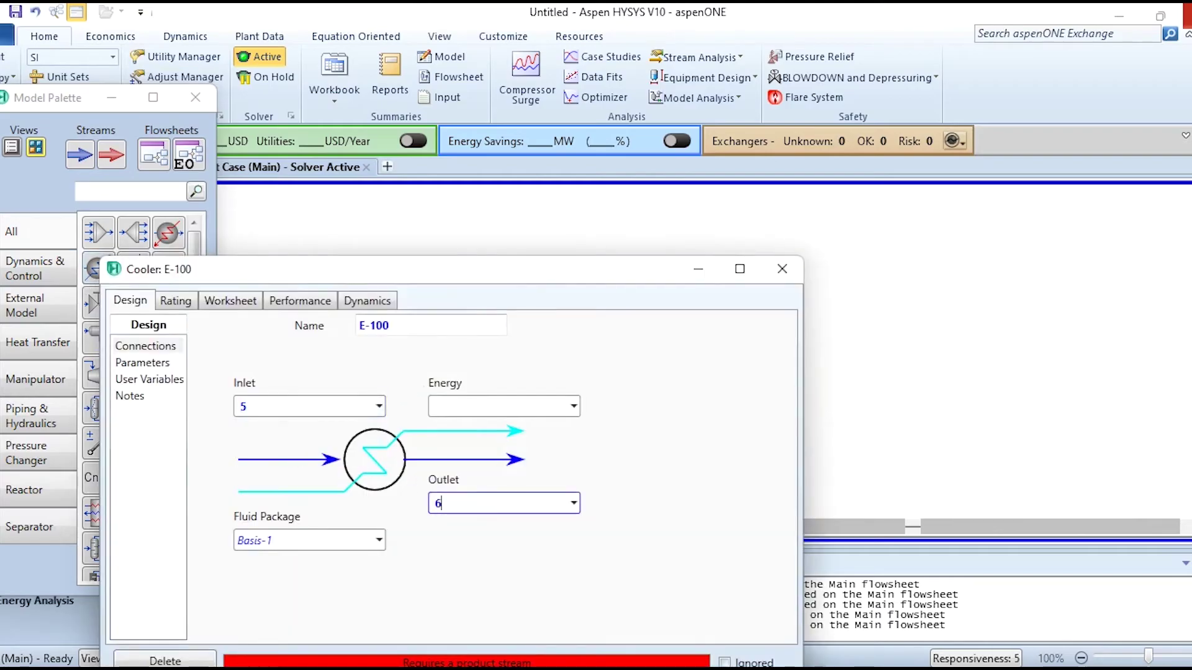
pyautogui.press('Return')
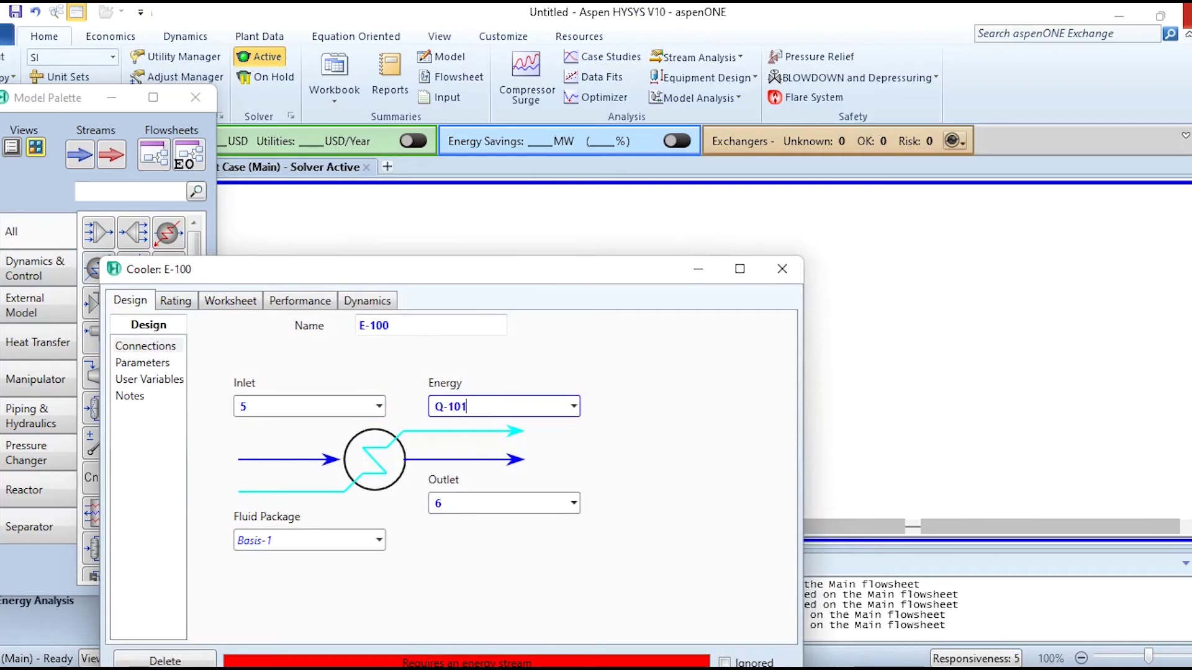
pyautogui.write('Q-101')
pyautogui.press('Return')
# Step: Set stream 6 to 2100 kPa and 20 °C, then check the cooler's pressure drop and duty
pyautogui.click(233, 300)
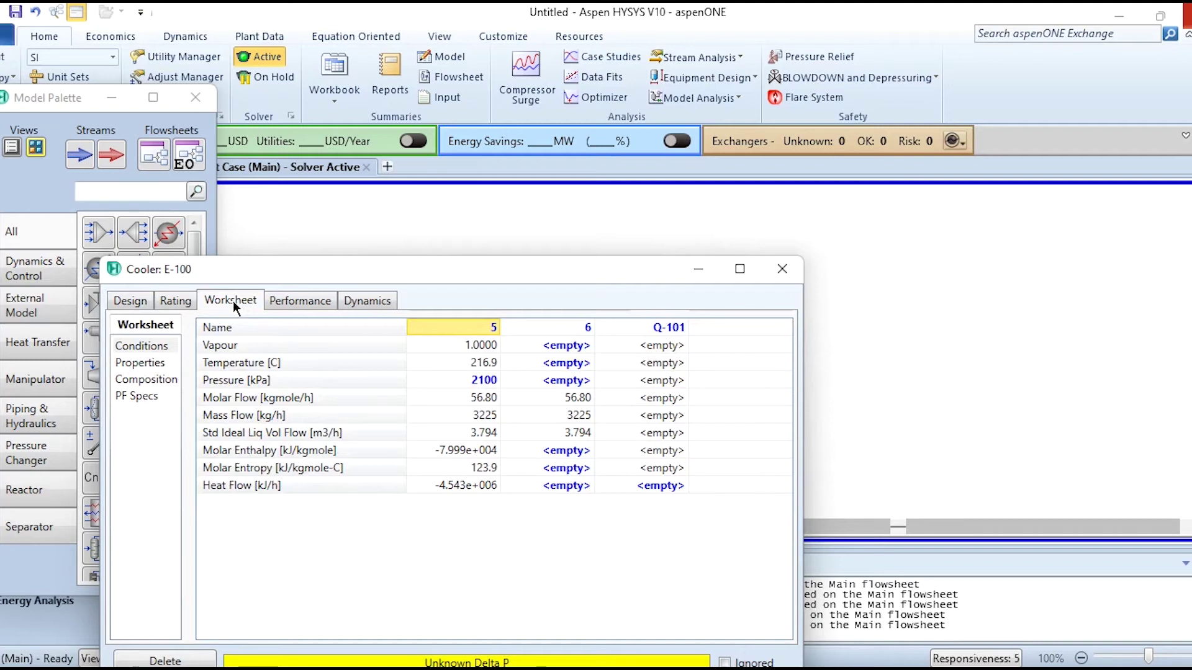
pyautogui.click(557, 382)
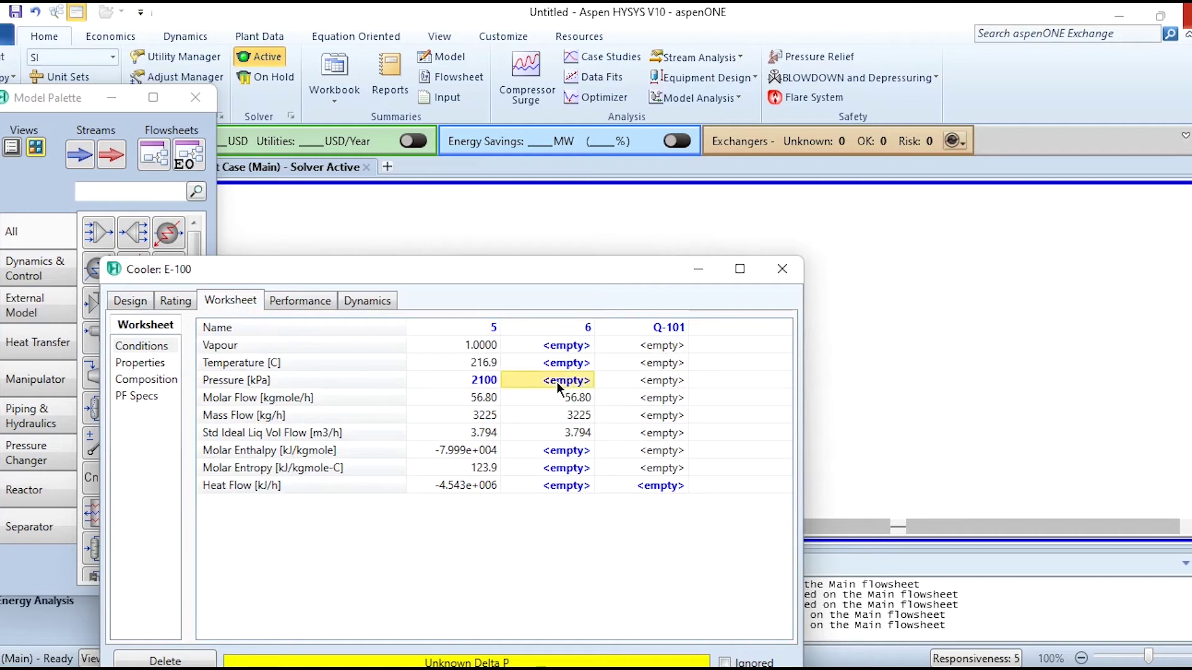
pyautogui.write('2100')
pyautogui.press('Return')
pyautogui.press('Up')
pyautogui.press('Up')
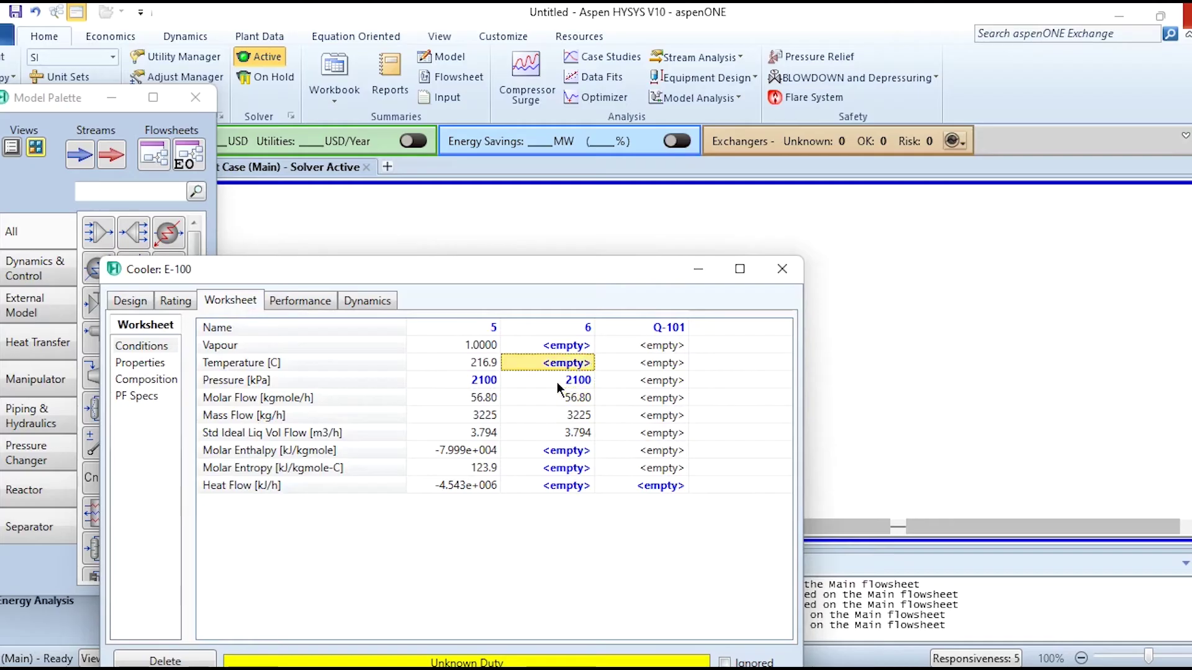
pyautogui.write('20')
pyautogui.press('Return')
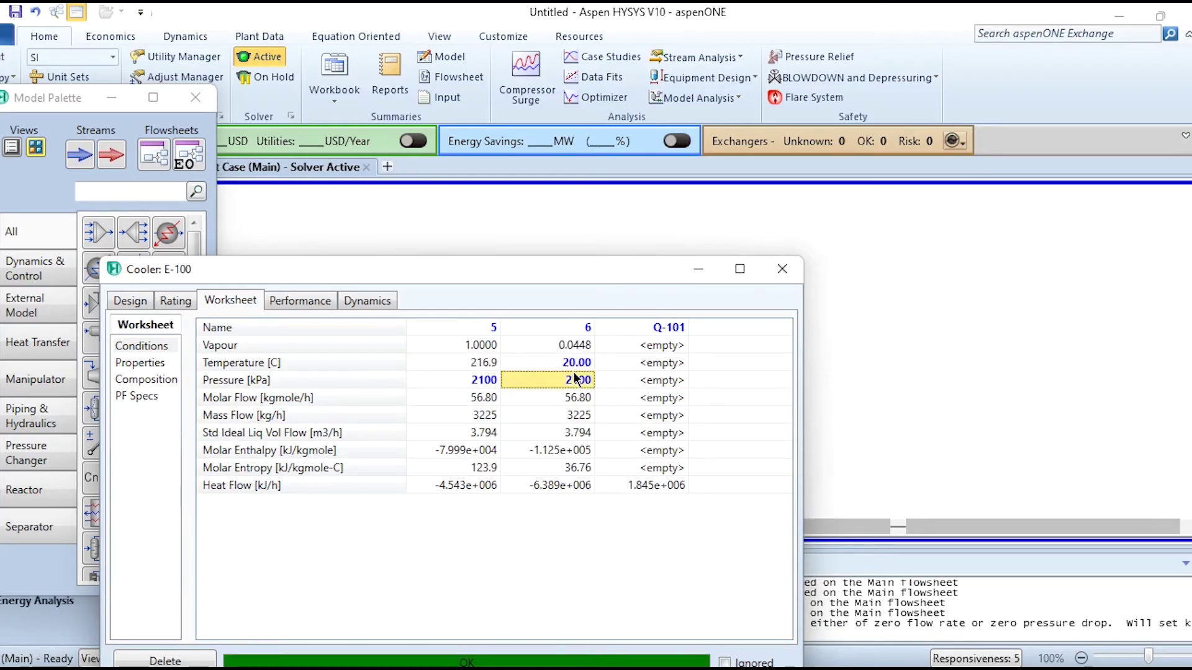
pyautogui.doubleClick(527, 276)
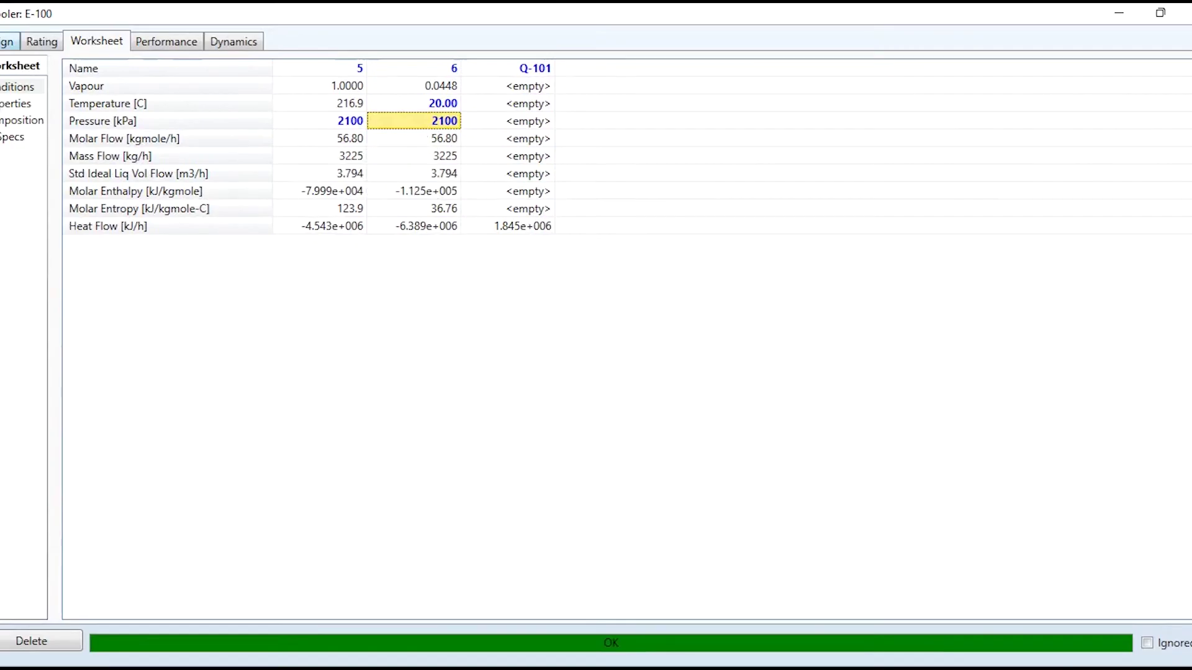
pyautogui.click(7, 41)
pyautogui.click(7, 105)
pyautogui.moveTo(159, 92)
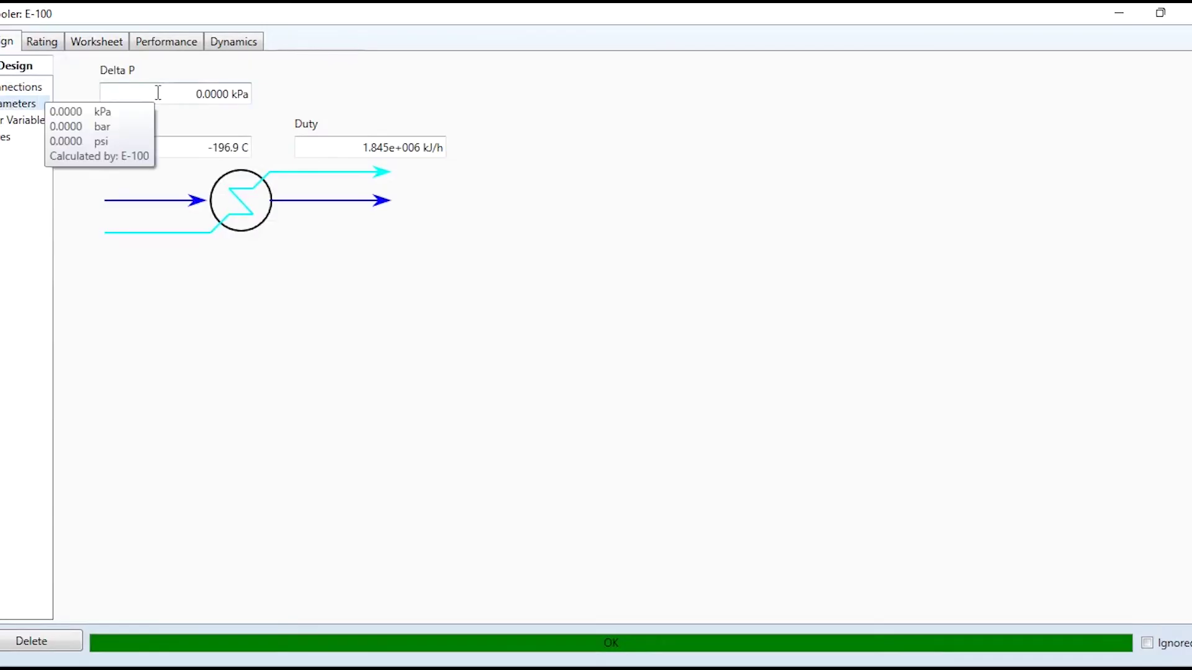
pyautogui.click(1187, 12)
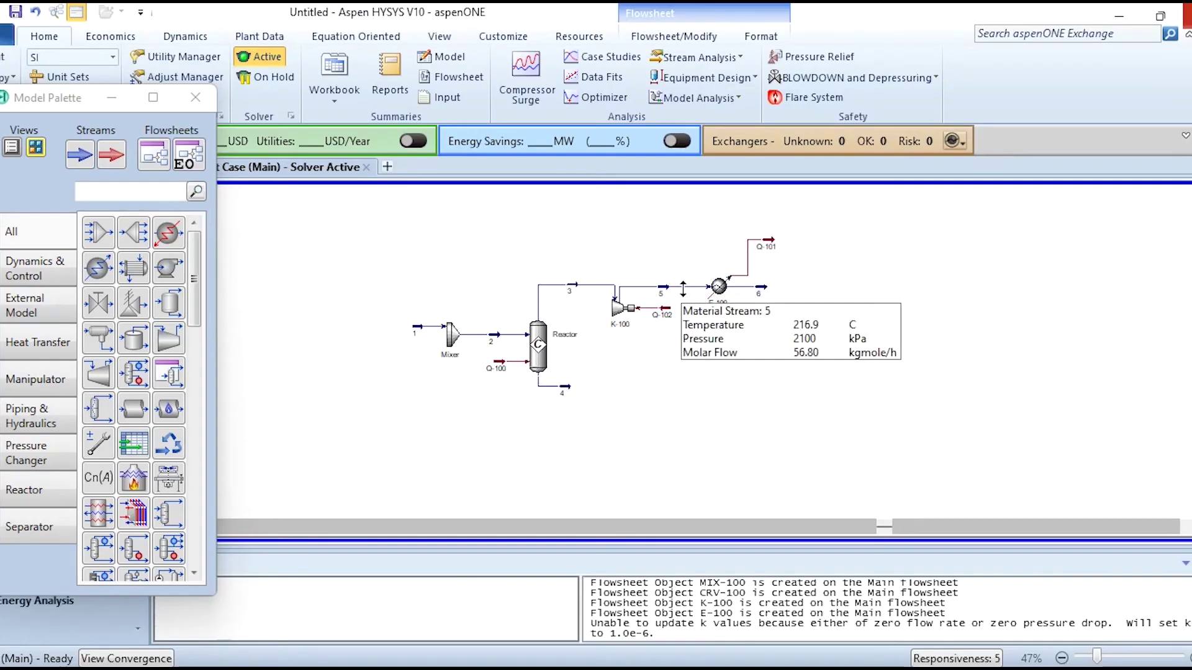
# Step: Rename the cooler to Cooler
pyautogui.doubleClick(718, 286)
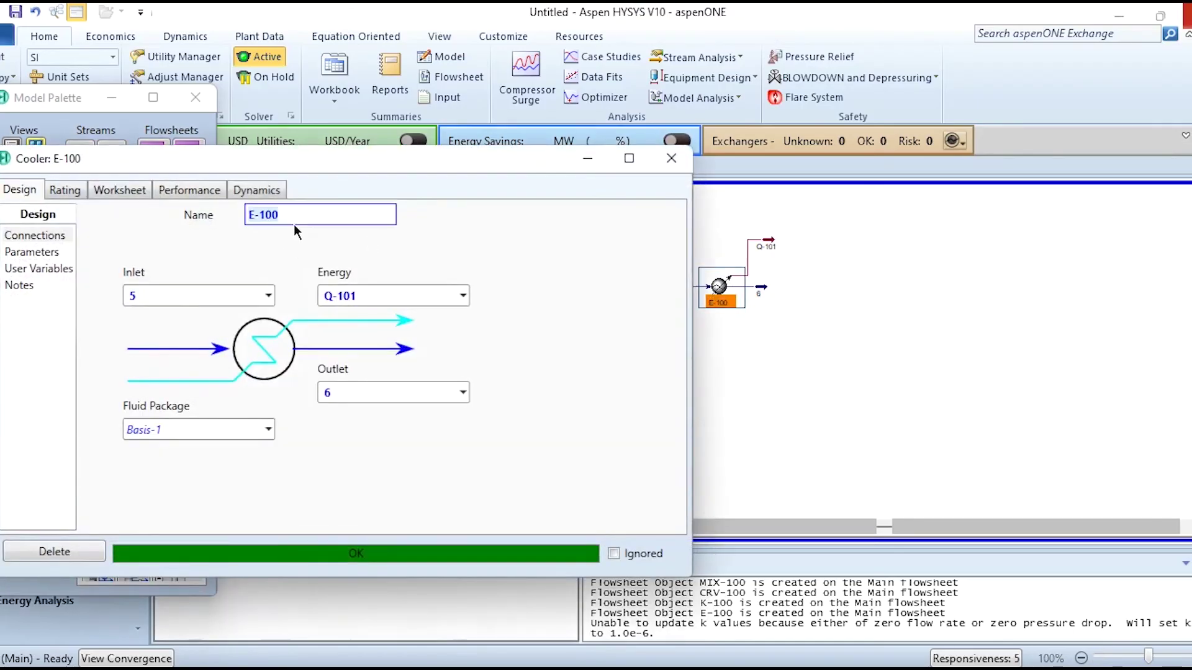
pyautogui.write('Cooler')
pyautogui.press('Return')
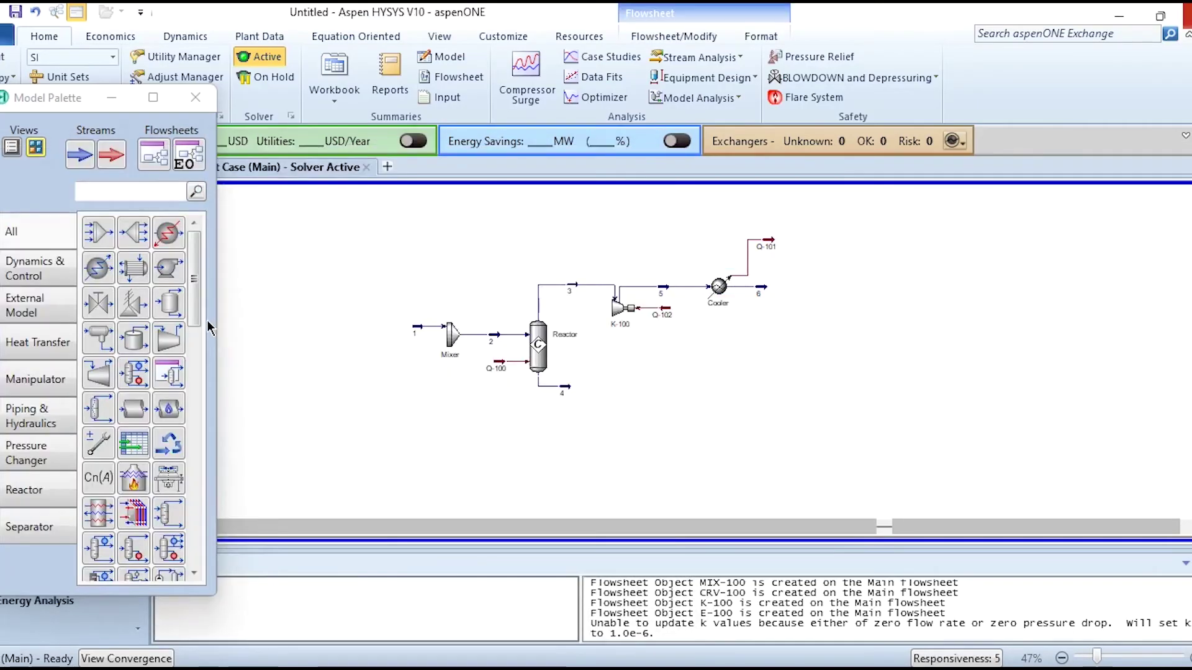
# Step: Place a separator named Separator fed by stream 6, with vapour outlet 8 and liquid outlet 7
pyautogui.moveTo(168, 303); pyautogui.dragTo(824, 323)
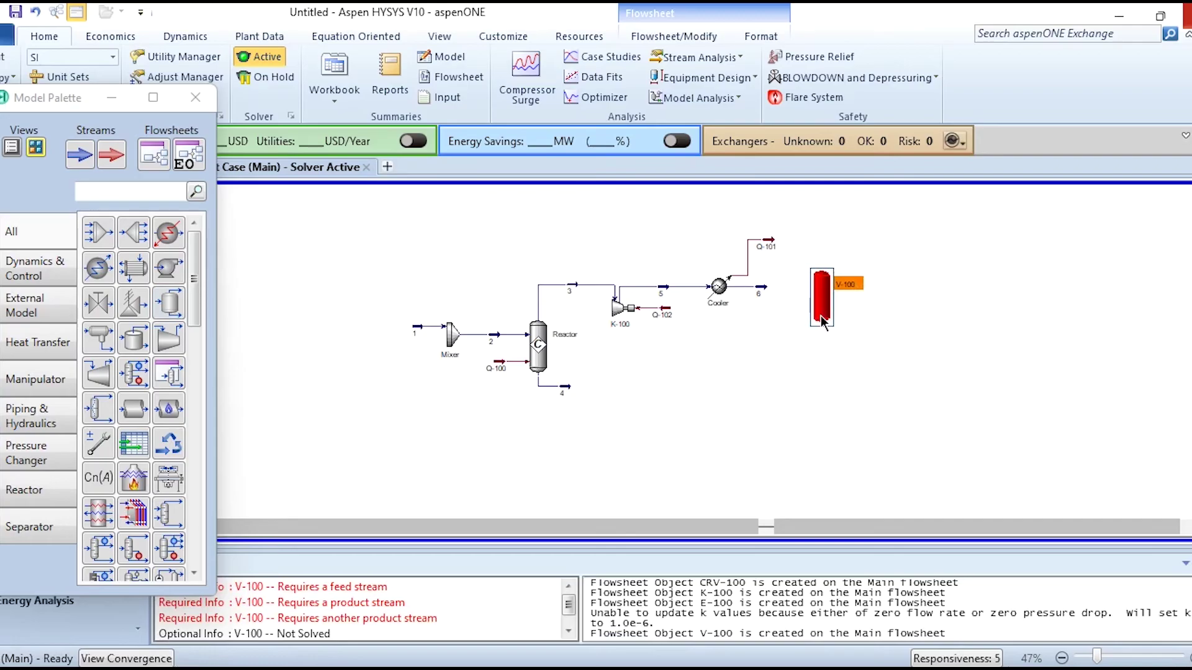
pyautogui.doubleClick(821, 304)
pyautogui.write('Separator')
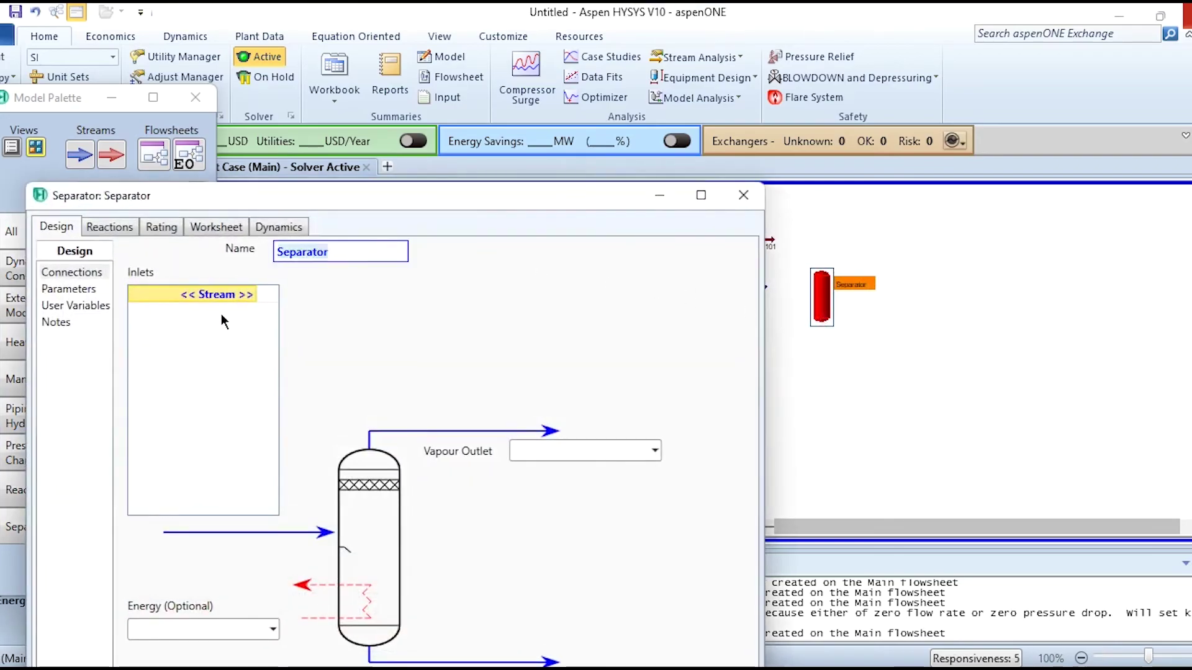
pyautogui.click(218, 294)
pyautogui.click(93, 340)
pyautogui.click(521, 451)
pyautogui.write('8')
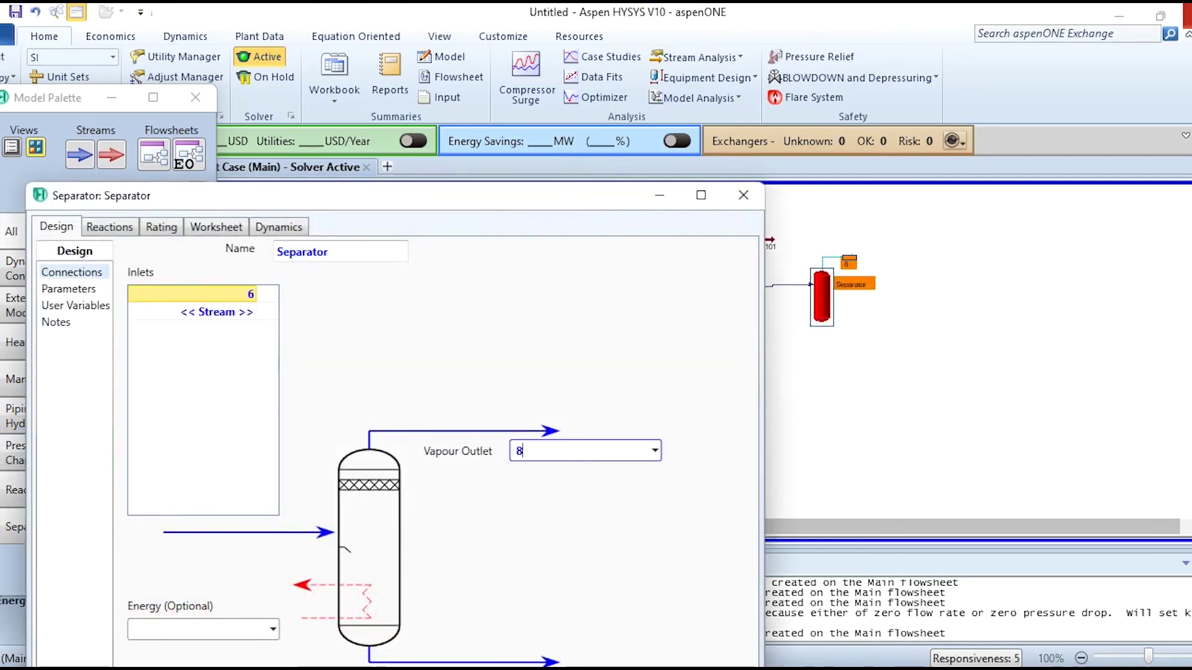
pyautogui.doubleClick(519, 196)
pyautogui.click(510, 598)
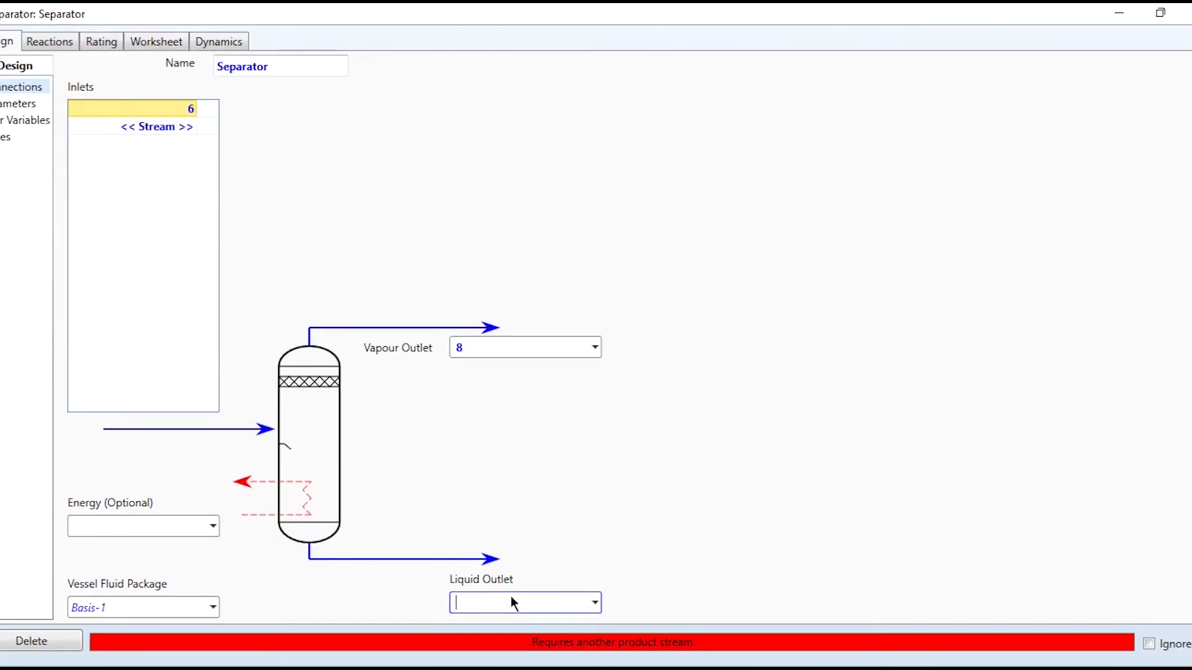
pyautogui.write('7')
pyautogui.press('Return')
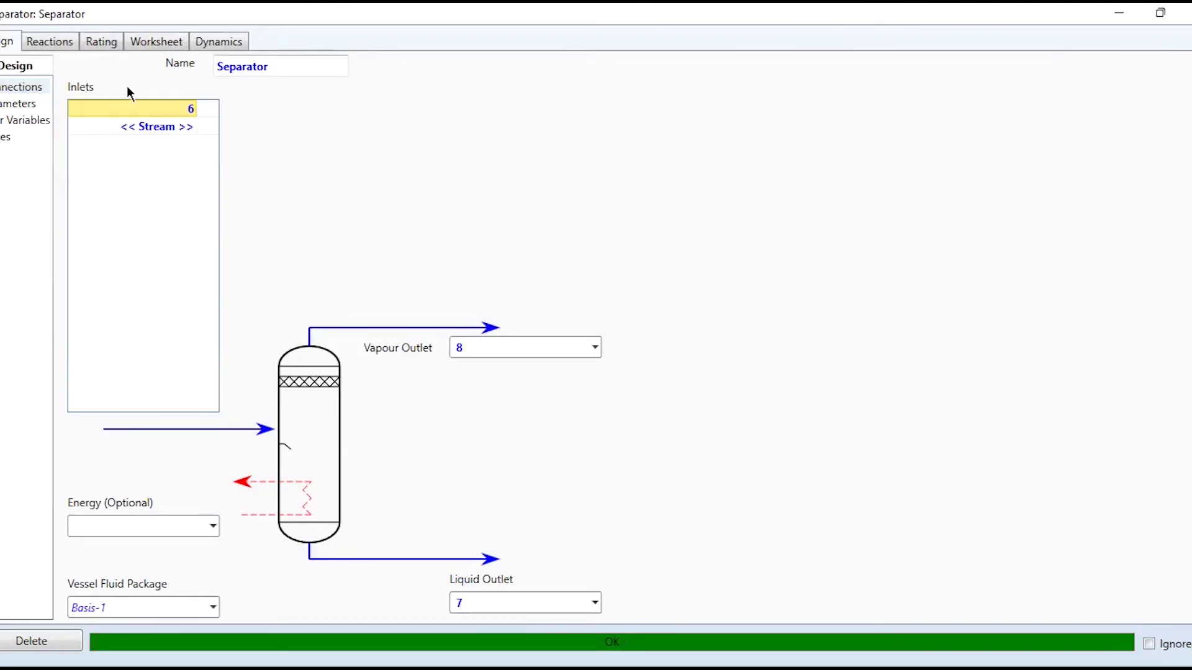
# Step: Check the separator's stream conditions, then bring the separator and outlets 7 and 8 into view
pyautogui.click(164, 53)
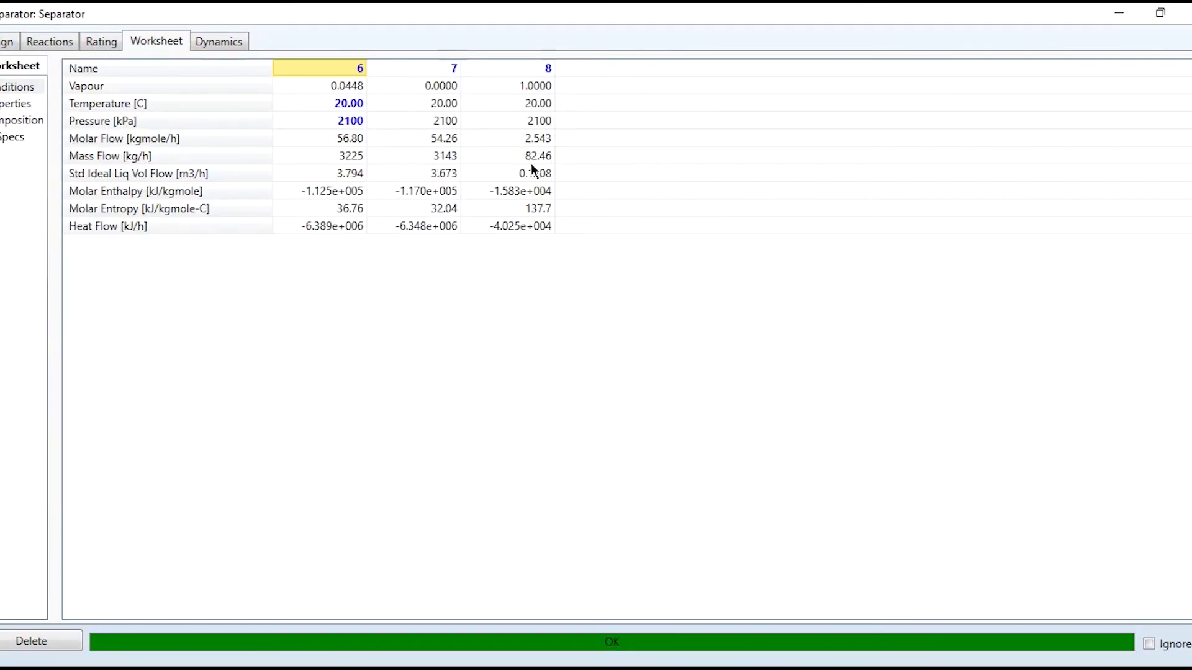
pyautogui.click(1187, 12)
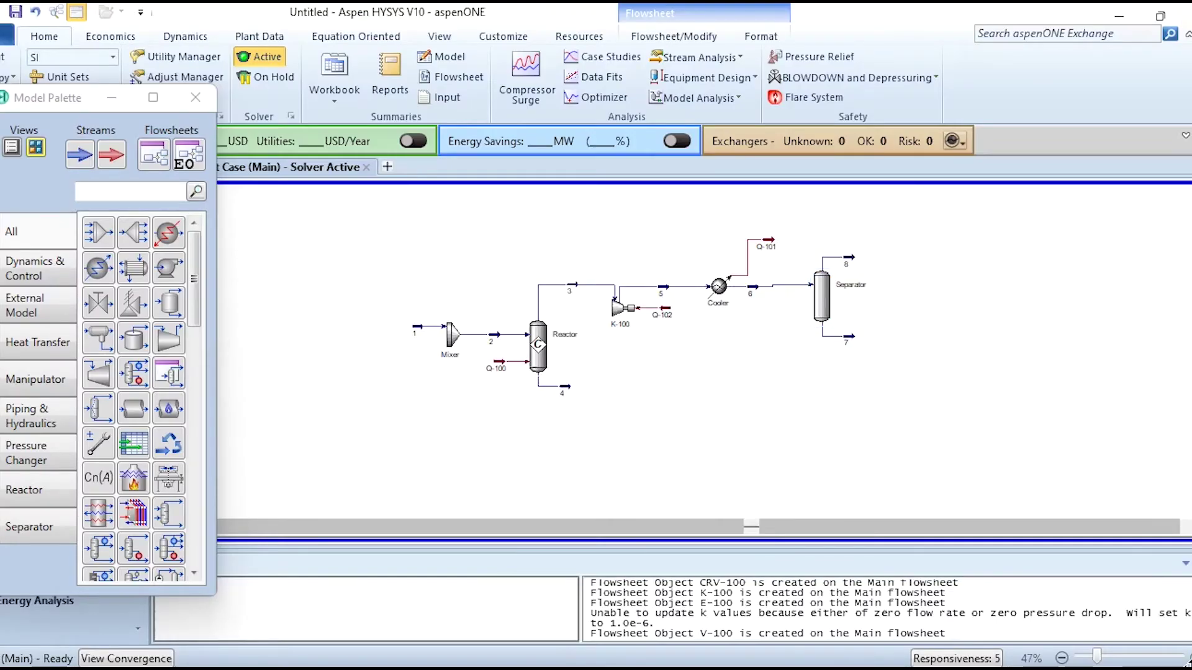
pyautogui.scroll(3, 936, 392)
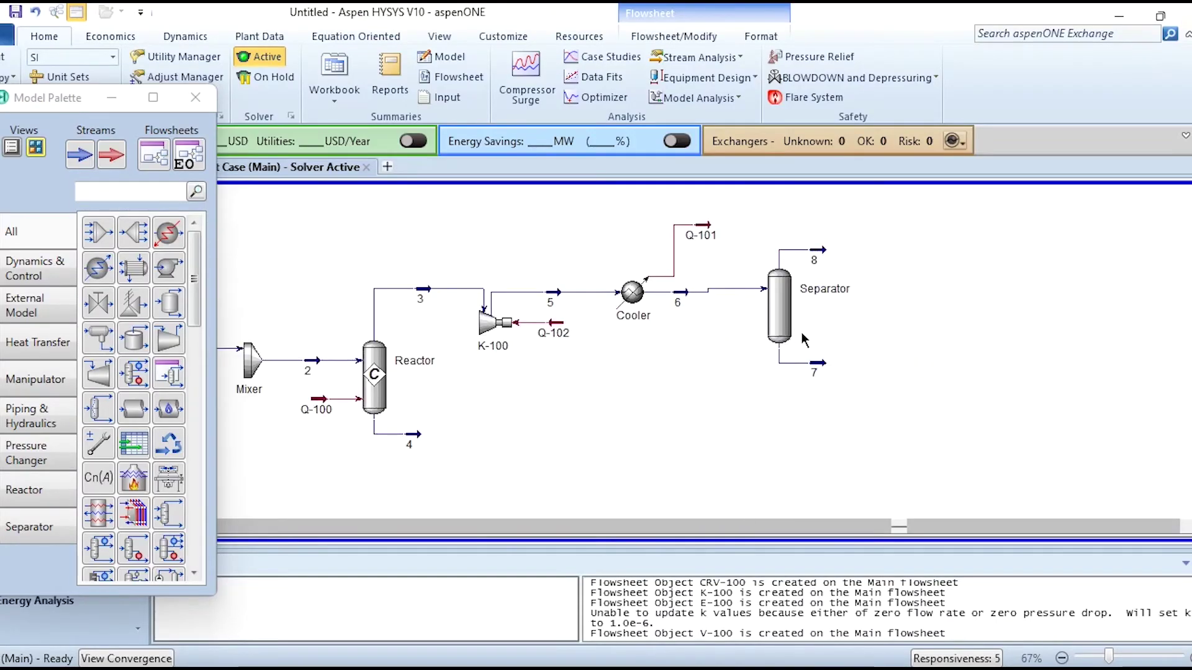
pyautogui.moveTo(804, 341); pyautogui.dragTo(806, 344)
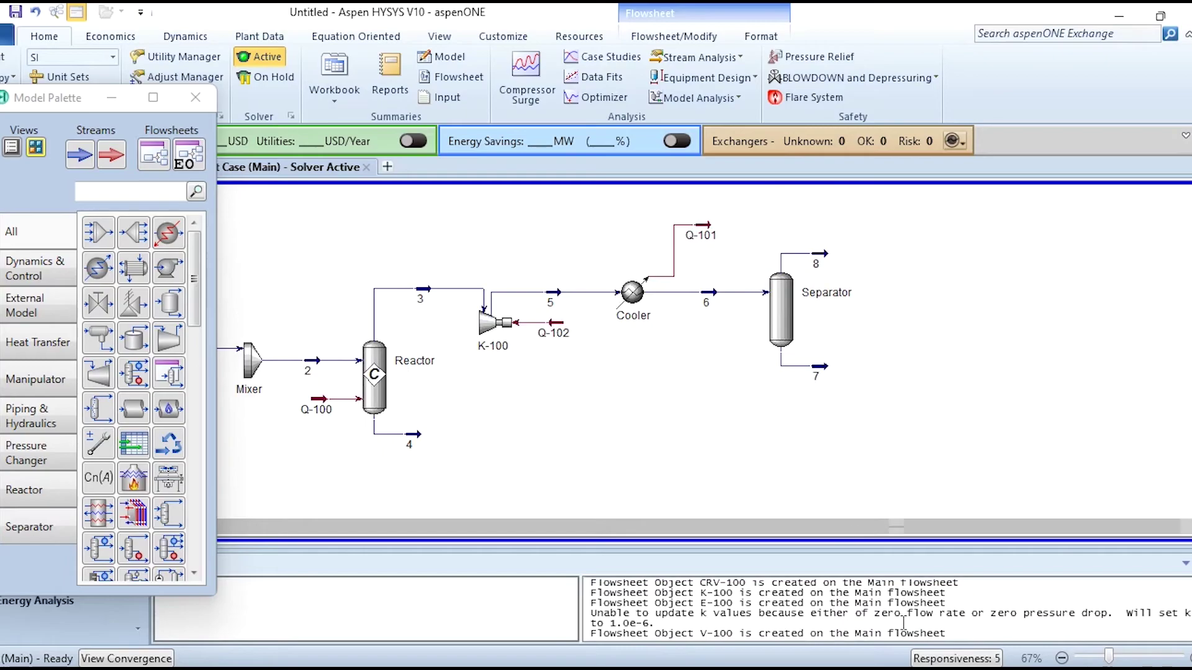
pyautogui.moveTo(896, 526); pyautogui.dragTo(1172, 526)
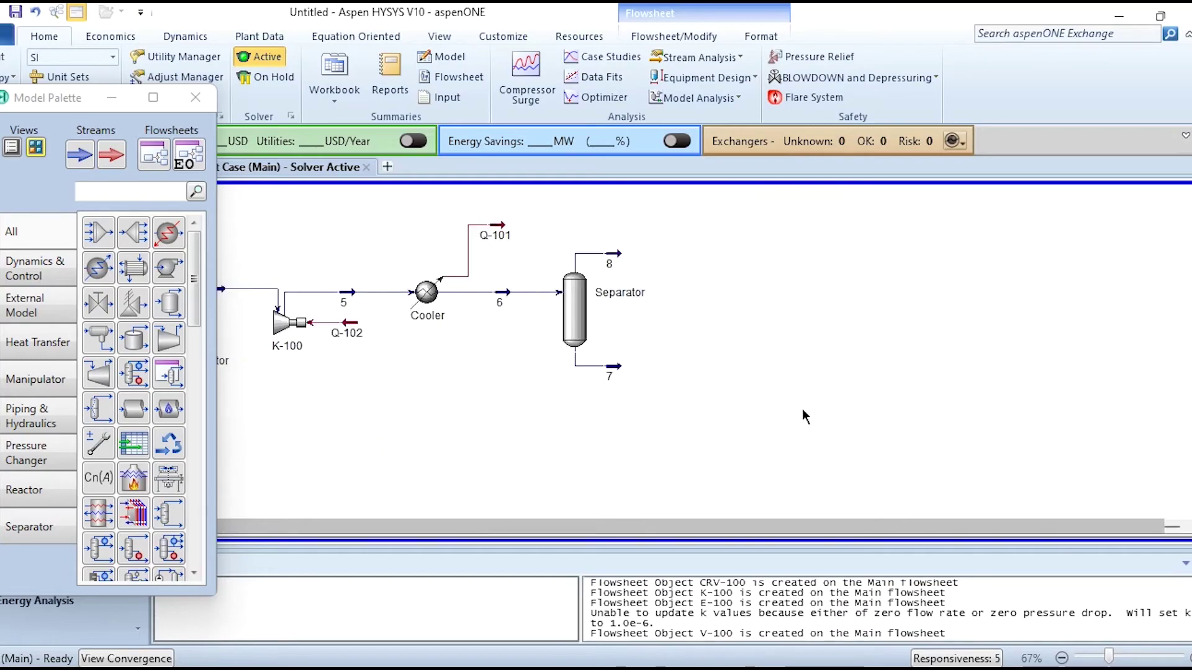
pyautogui.click(31, 528)
# Step: Place a distillation column named Column with stream 7 as its feed
pyautogui.click(102, 272)
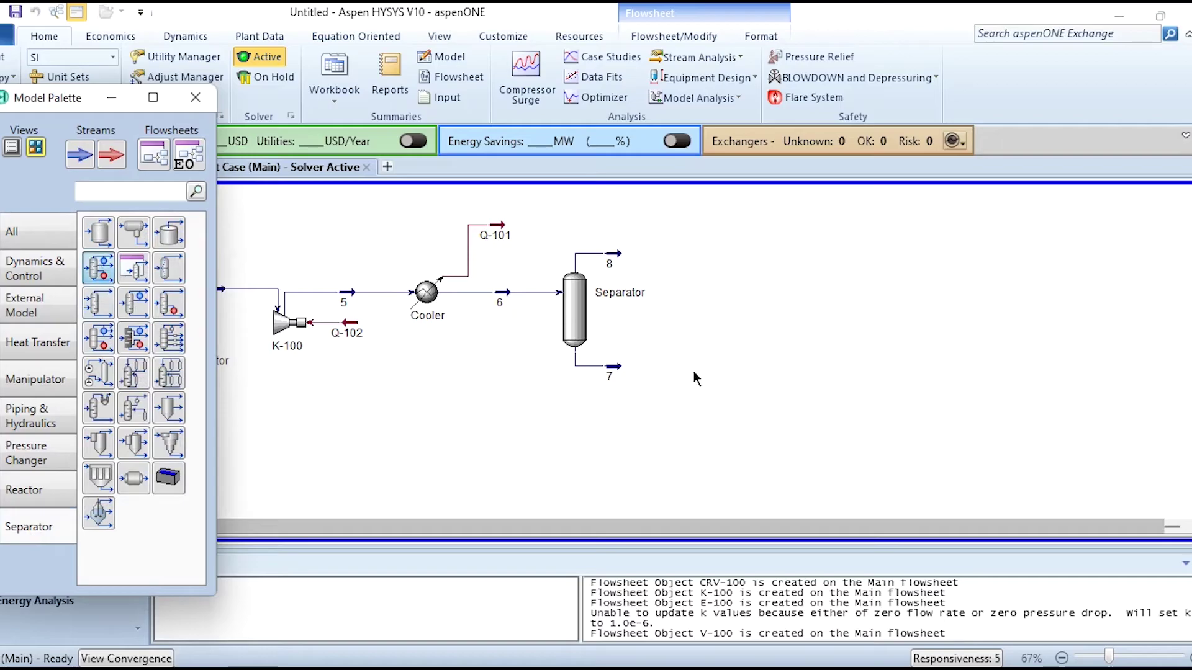
pyautogui.click(707, 475)
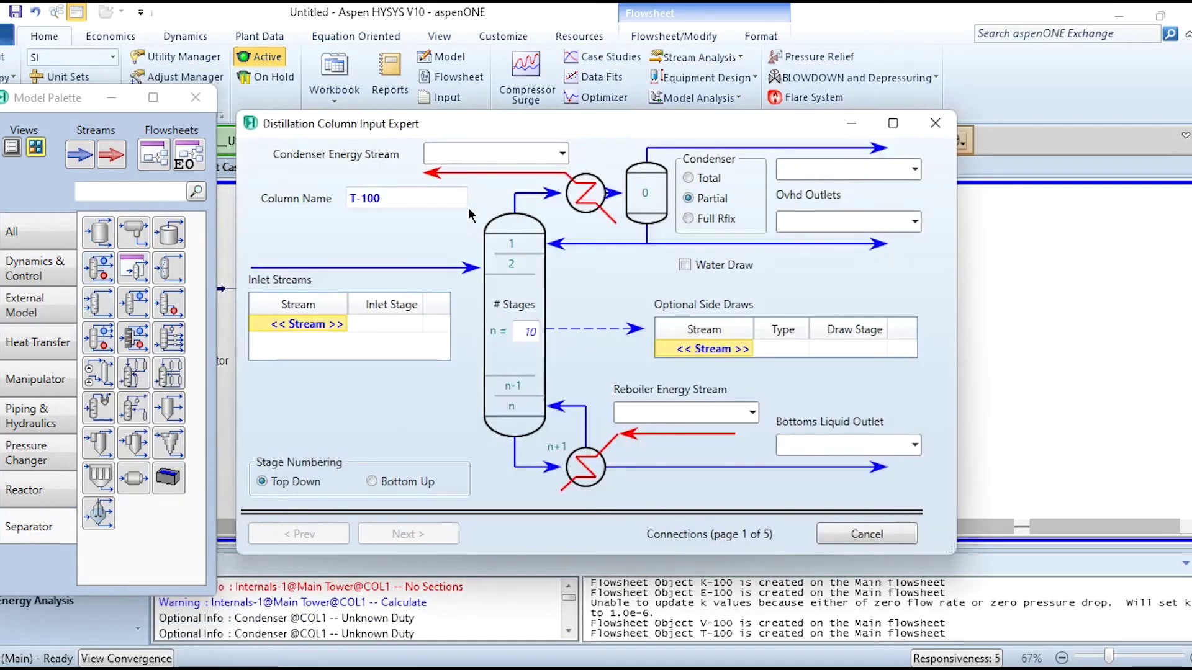
pyautogui.click(428, 198)
pyautogui.write('Colum')
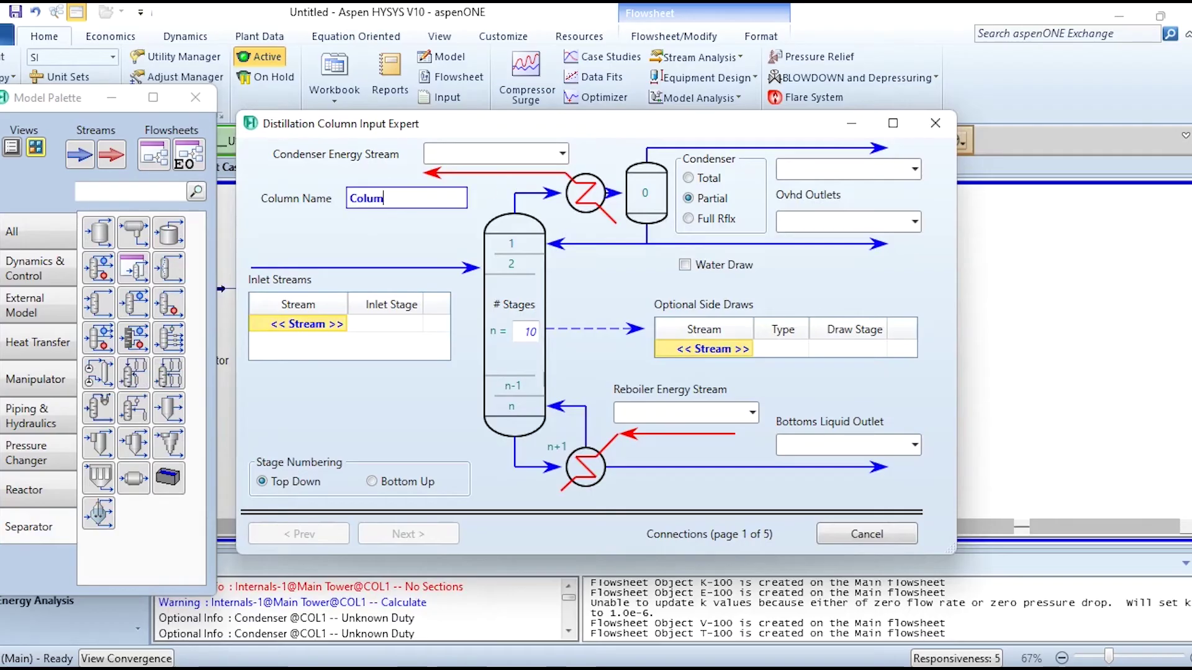
pyautogui.write('n')
pyautogui.click(307, 323)
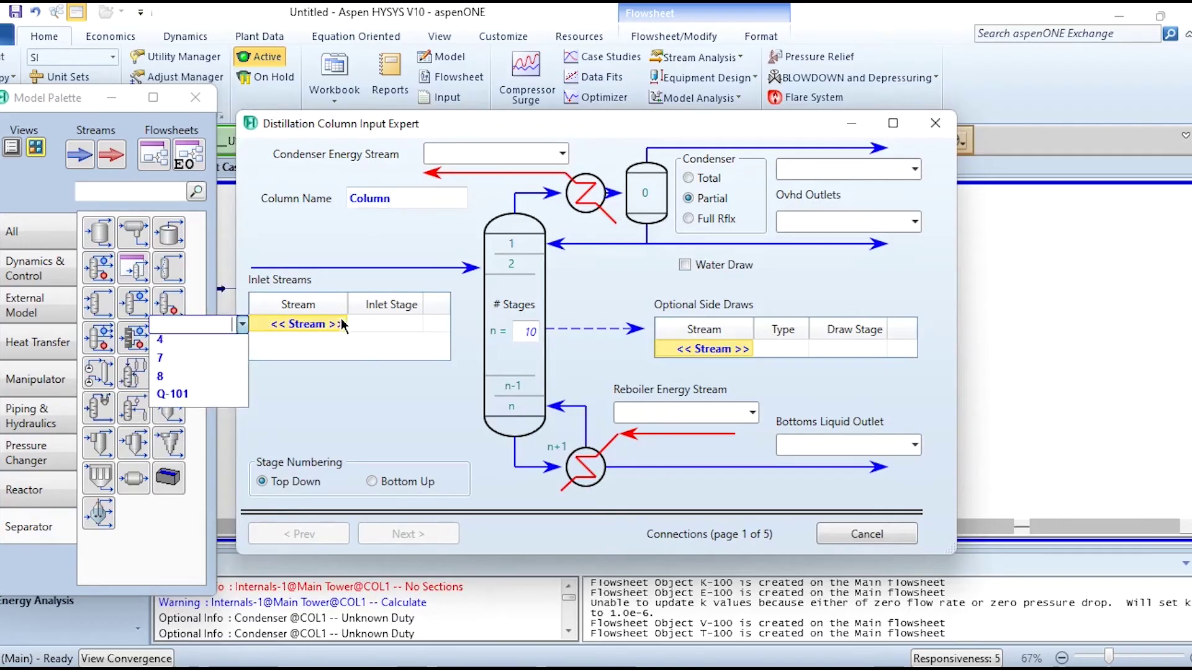
pyautogui.click(188, 367)
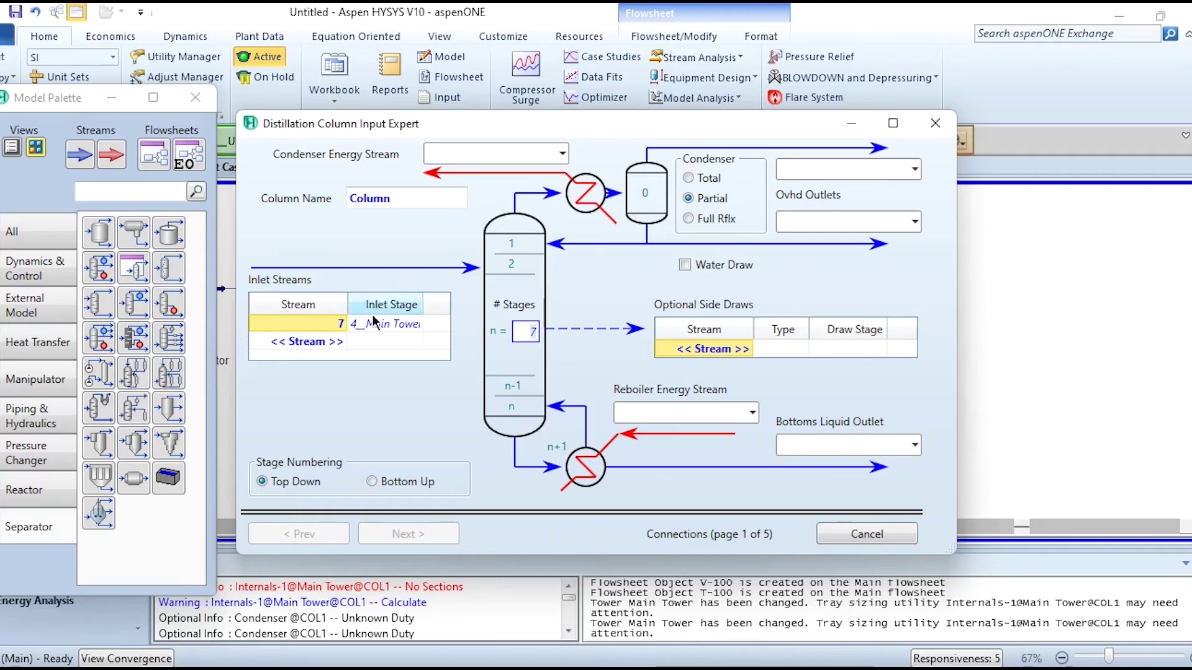
# Step: Name the energy streams Q-103 and Q-104, choose a full-reflux condenser, and set outlets 9 and 10
pyautogui.click(466, 153)
pyautogui.write('Q-103')
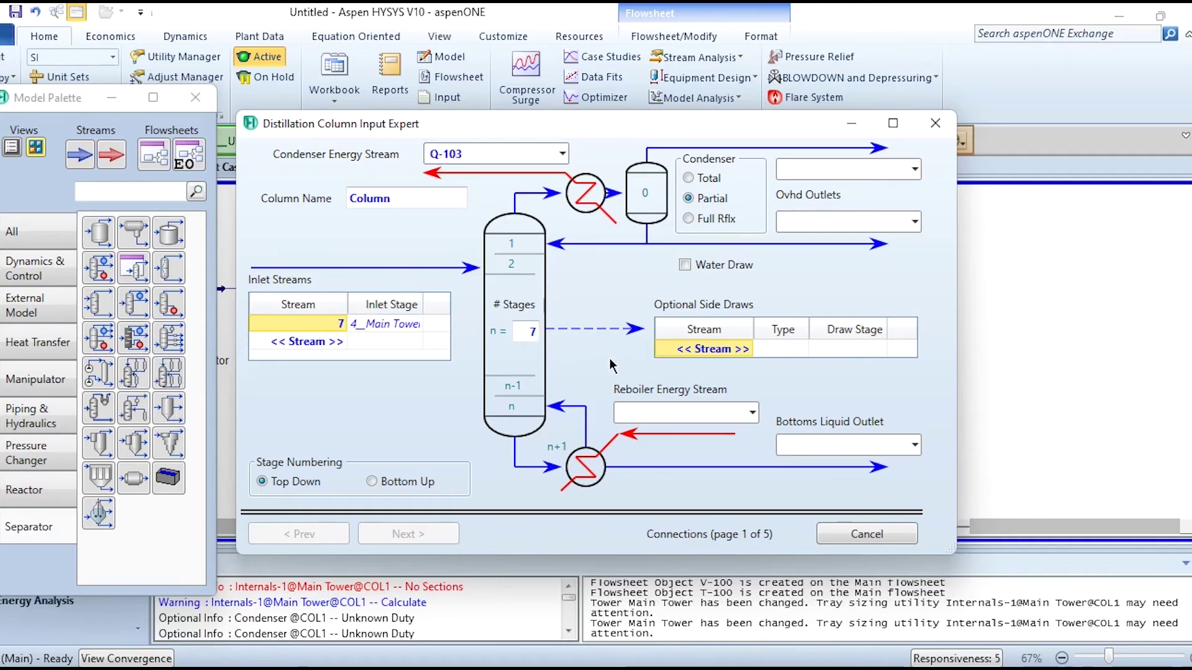
pyautogui.click(683, 412)
pyautogui.write('Q-')
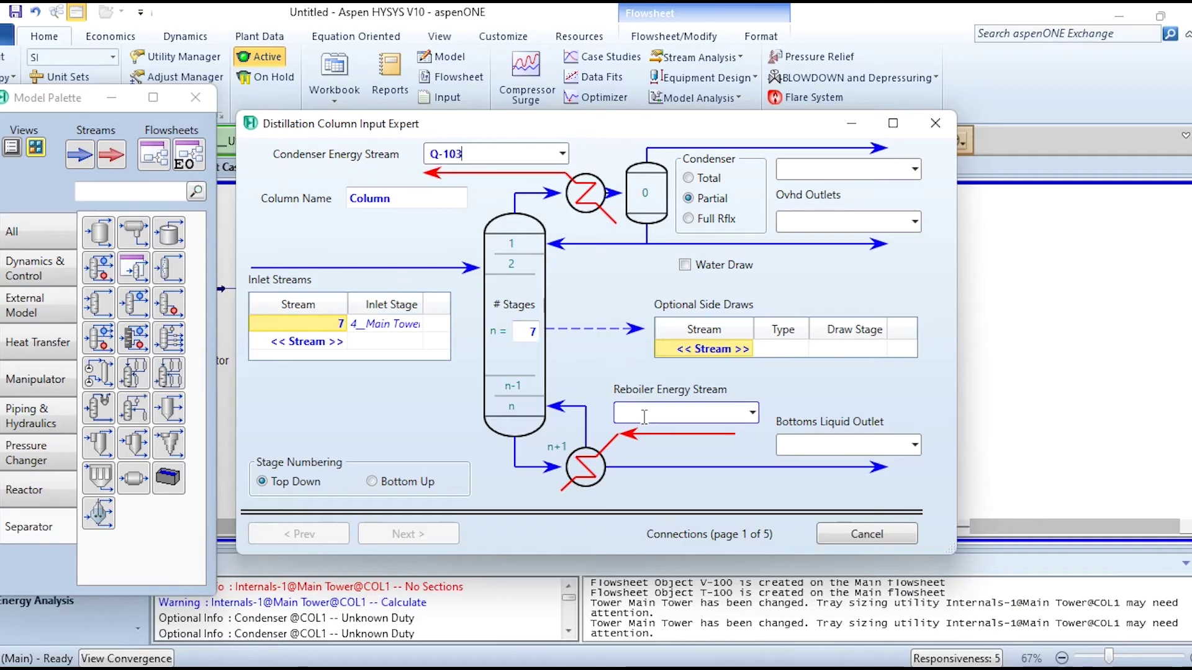
pyautogui.write('104')
pyautogui.press('Return')
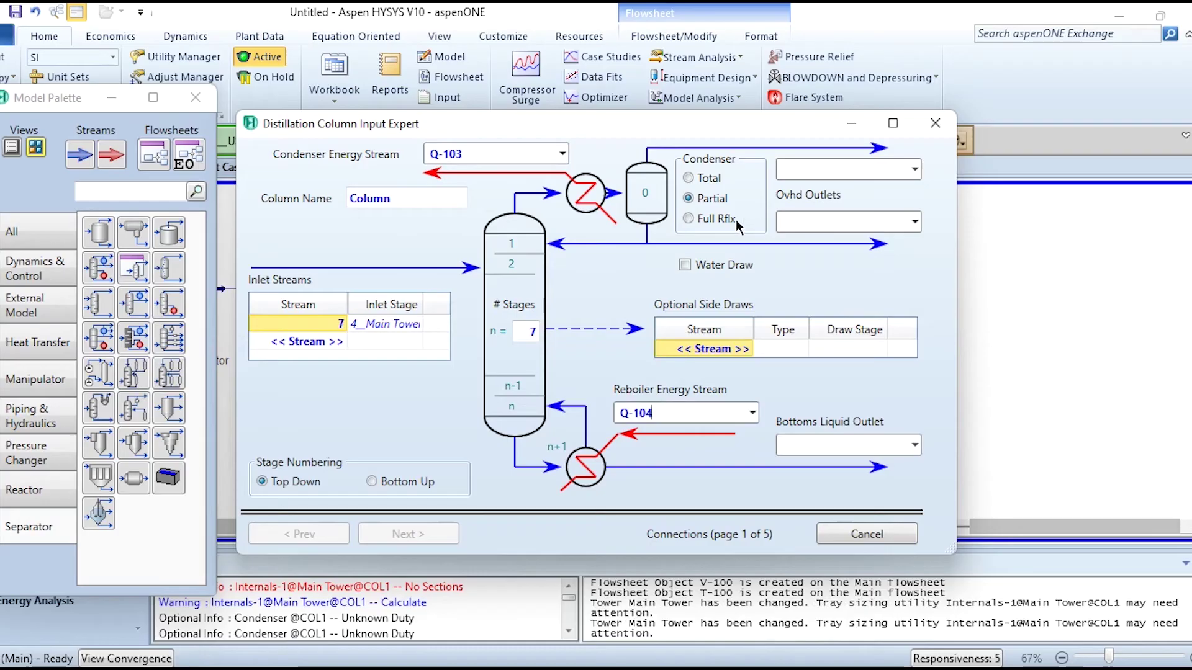
pyautogui.click(735, 224)
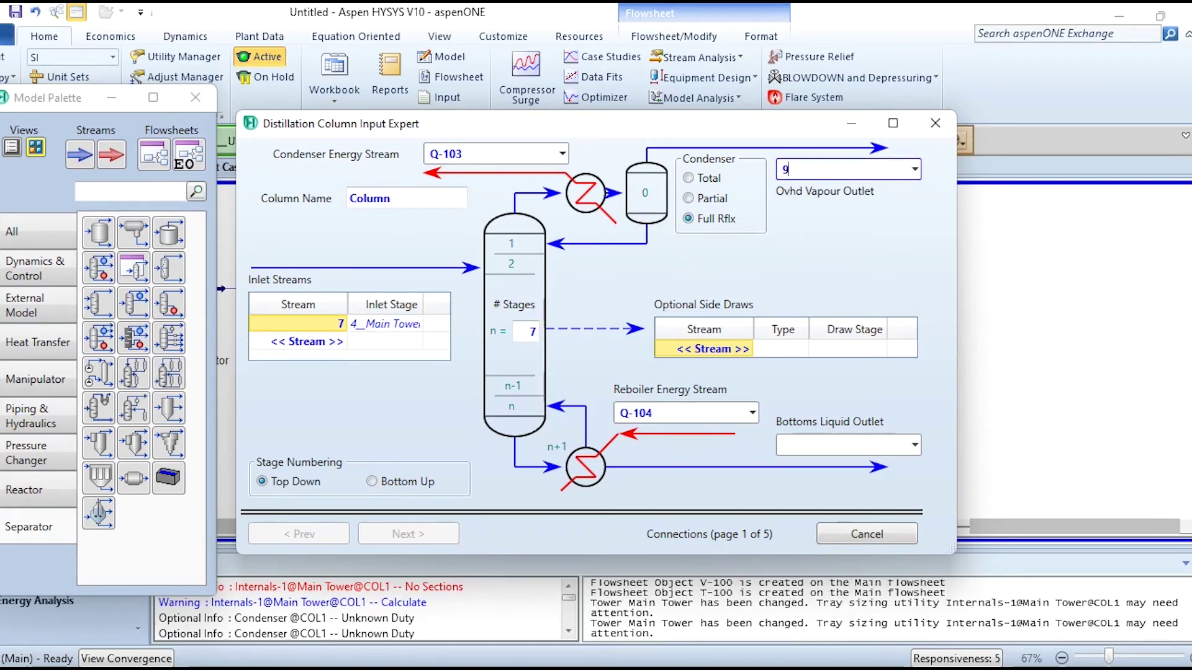
pyautogui.write('10')
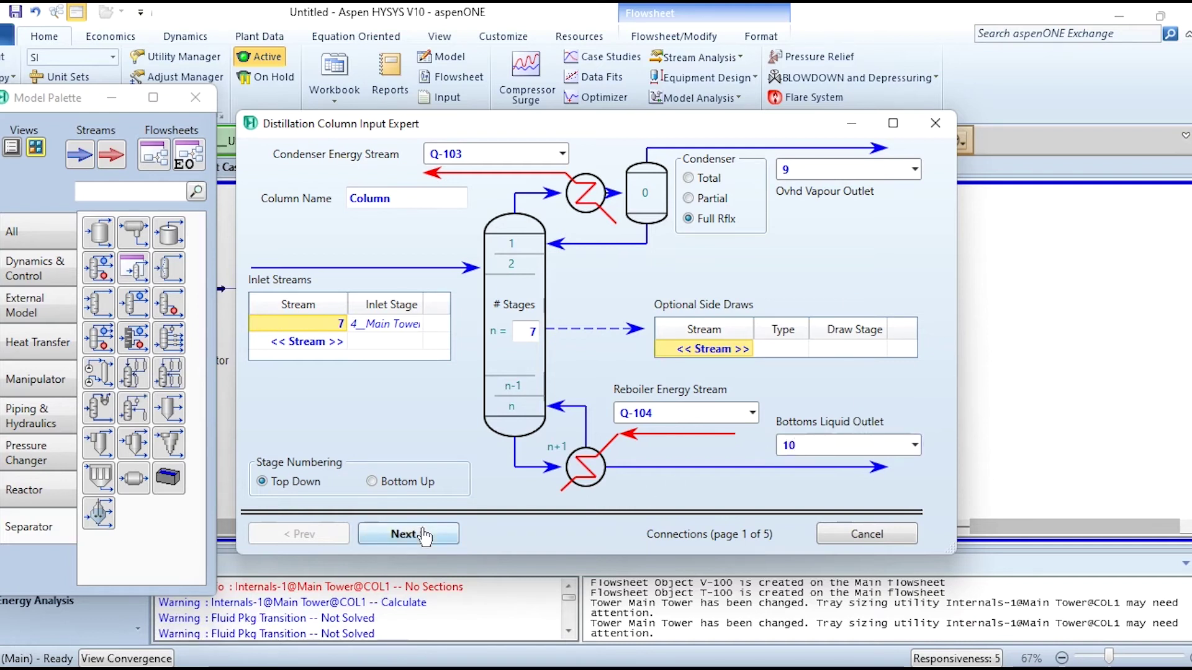
# Step: Set both condenser and reboiler pressures to 2100 kPa
pyautogui.click(407, 534)
pyautogui.click(411, 535)
pyautogui.click(776, 197)
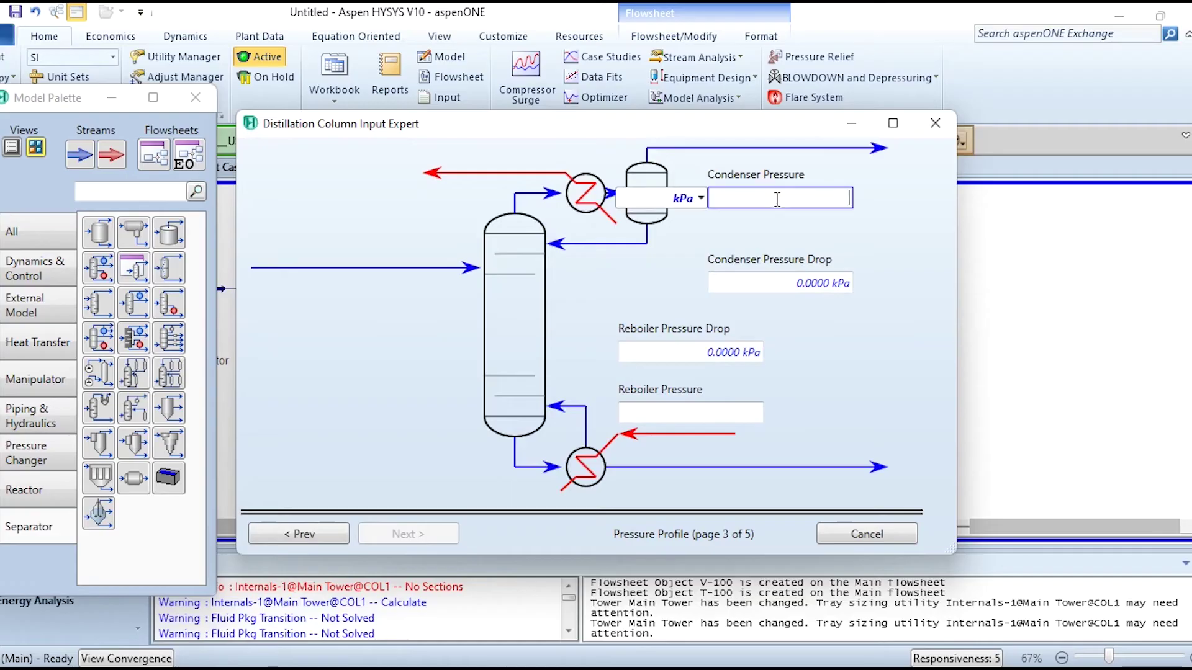
pyautogui.write('2100')
pyautogui.click(713, 410)
pyautogui.write('2100')
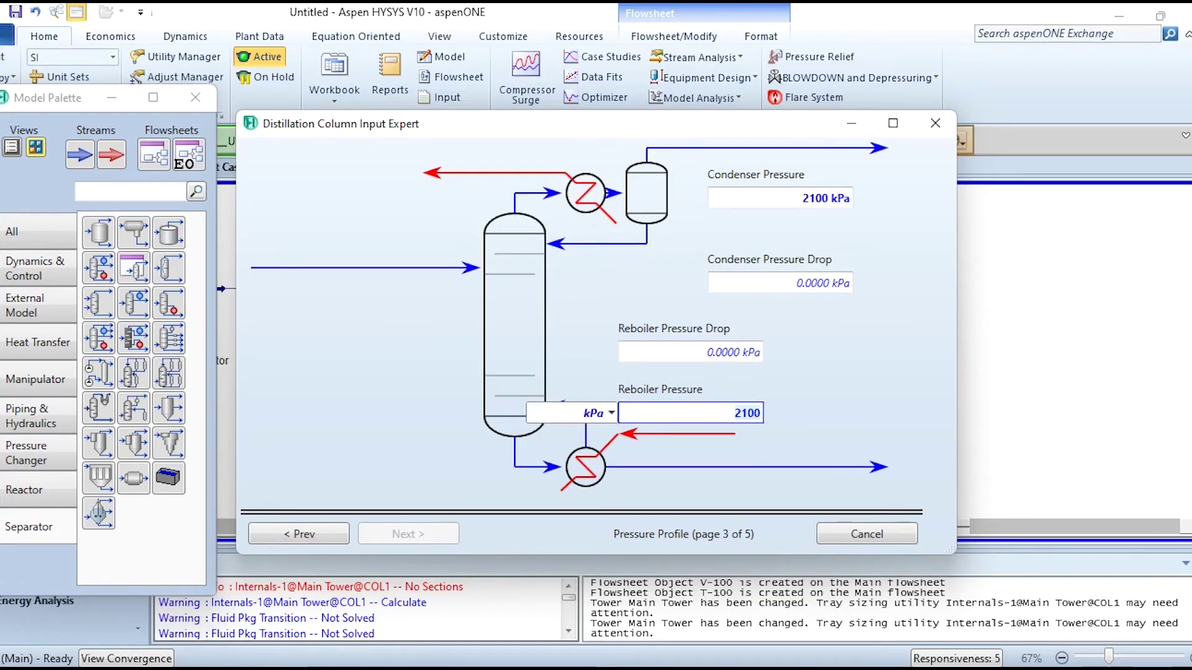
# Step: Enter a reflux ratio of 2 and finish the column setup
pyautogui.click(410, 534)
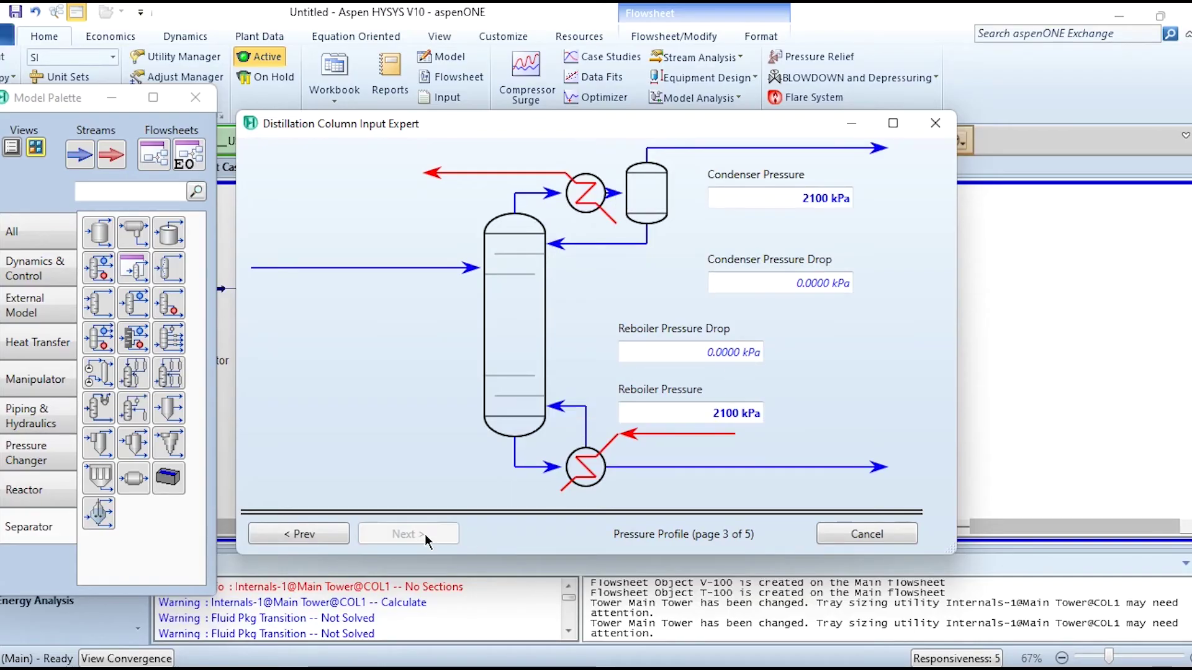
pyautogui.click(425, 534)
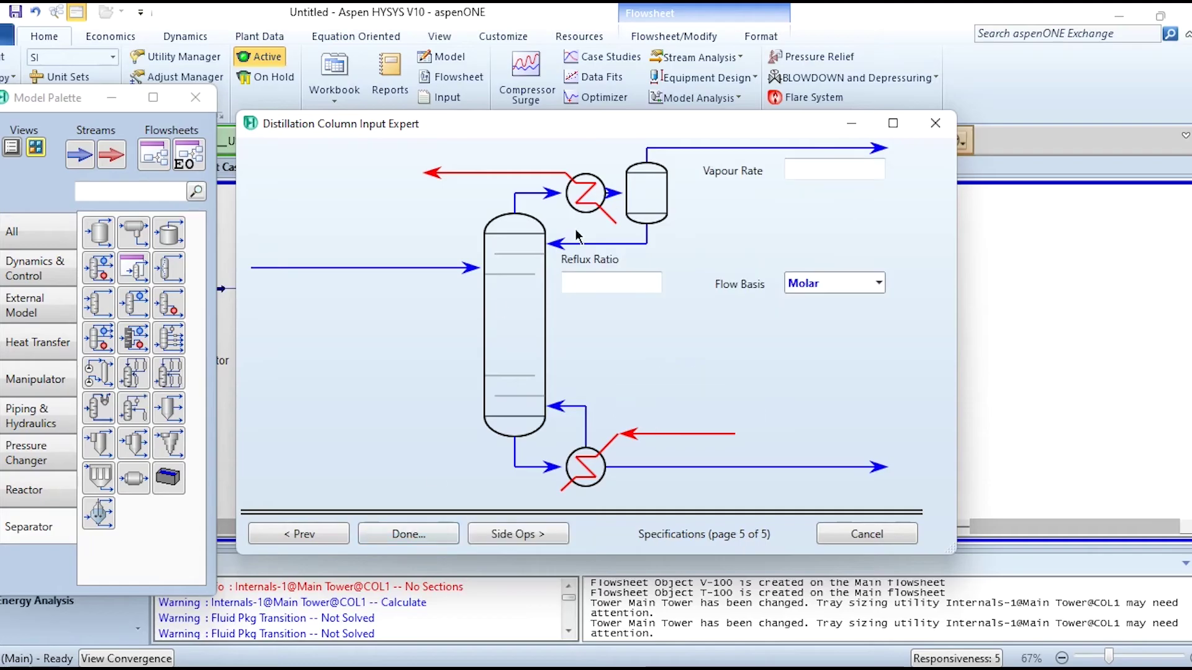
pyautogui.click(603, 280)
pyautogui.write('2')
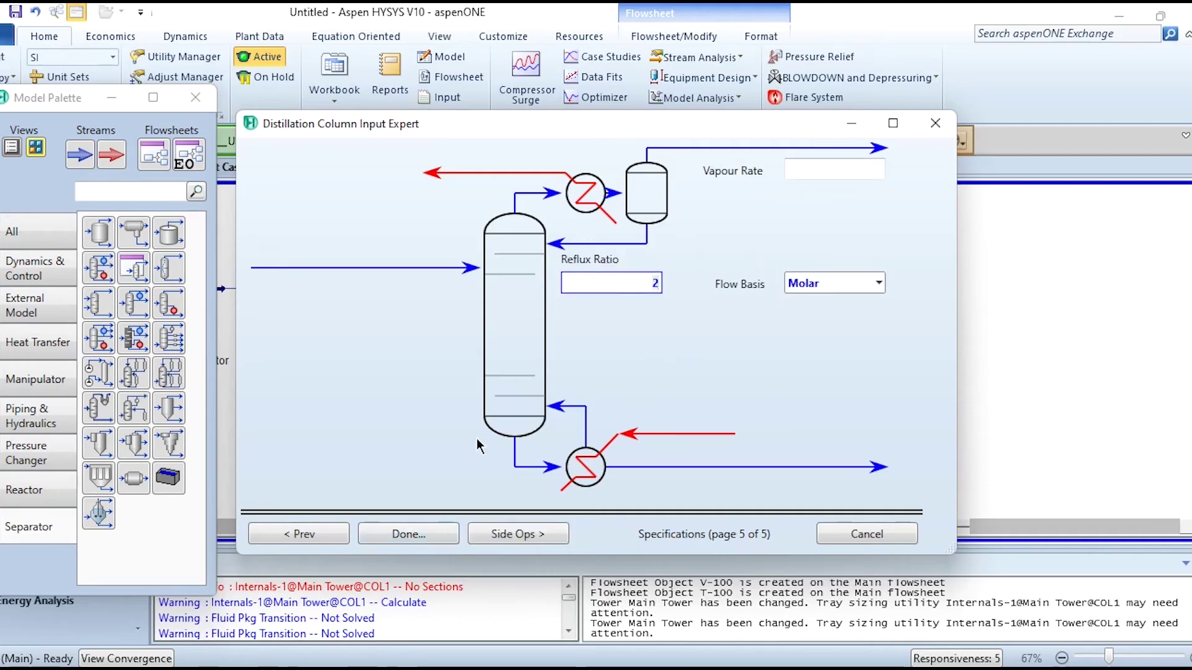
pyautogui.click(409, 534)
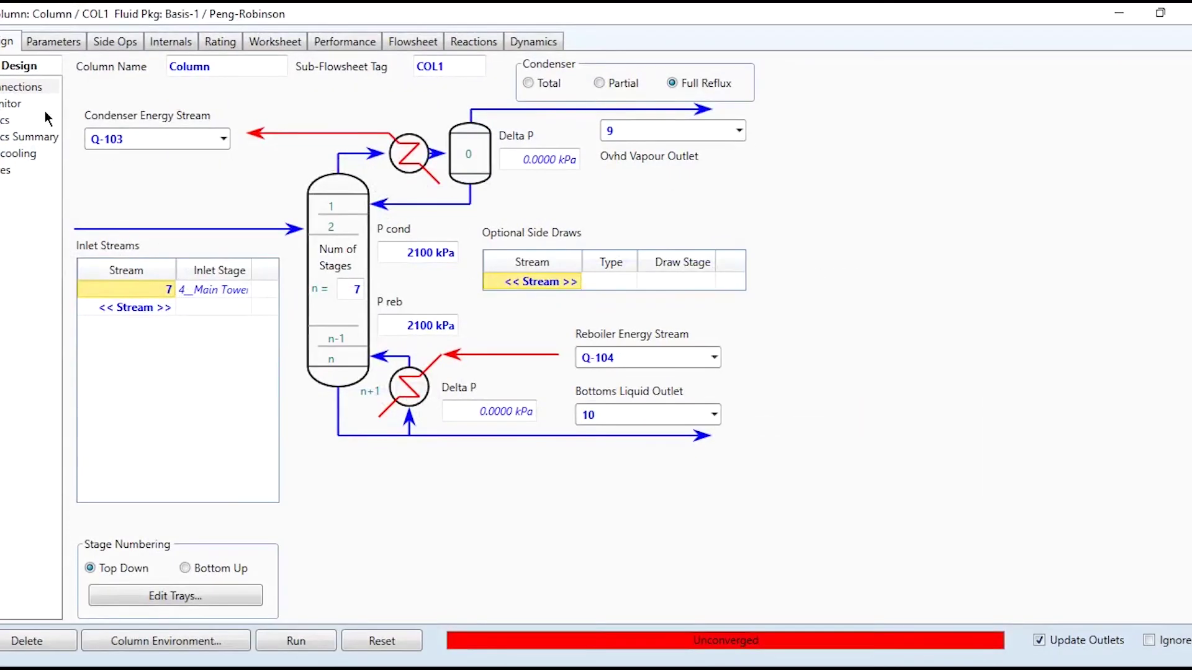
# Step: Deactivate the overhead vapour rate spec and add a component fraction spec on stream 10
pyautogui.click(27, 106)
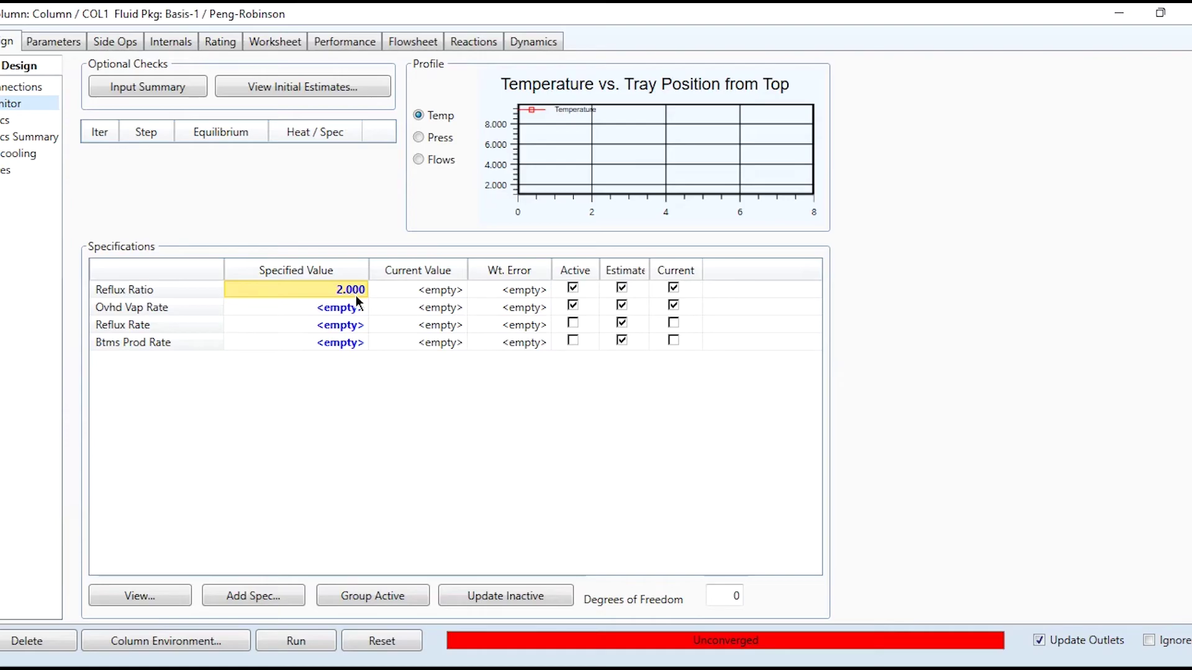
pyautogui.click(571, 306)
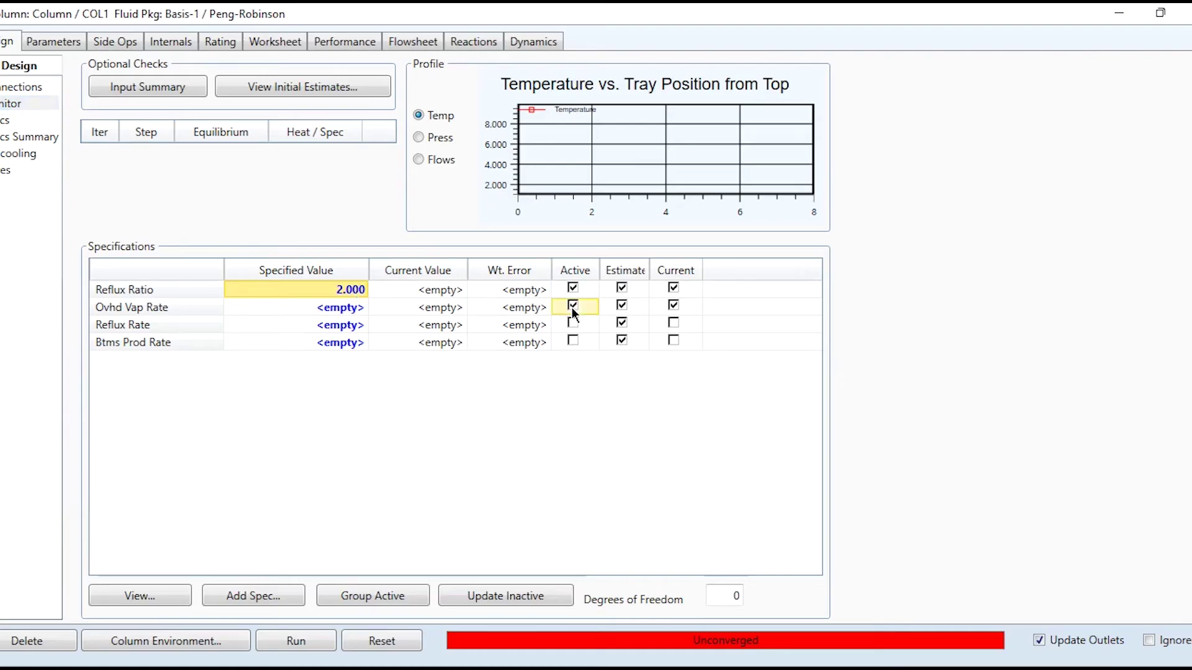
pyautogui.click(239, 597)
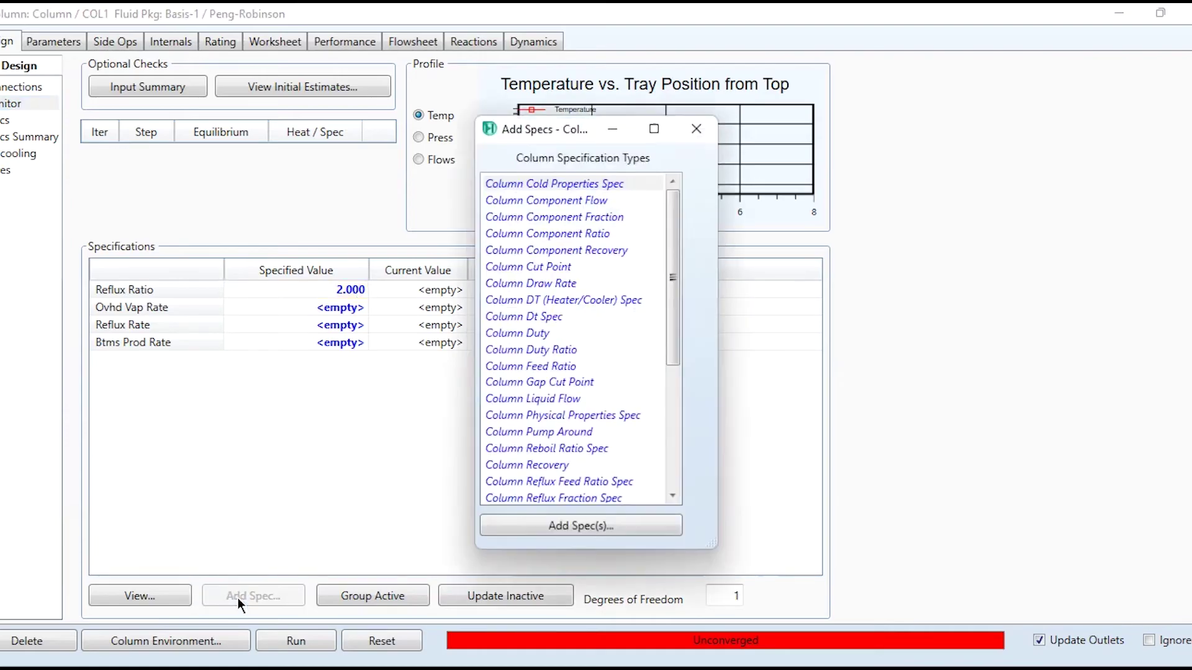
pyautogui.doubleClick(571, 218)
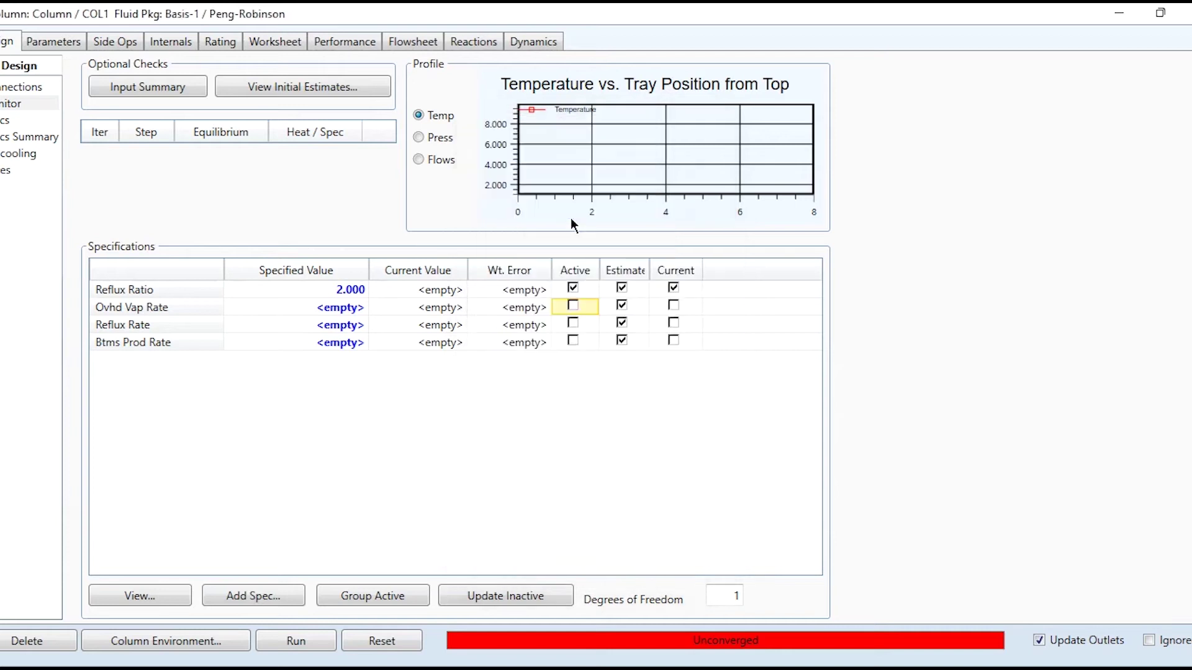
pyautogui.click(248, 578)
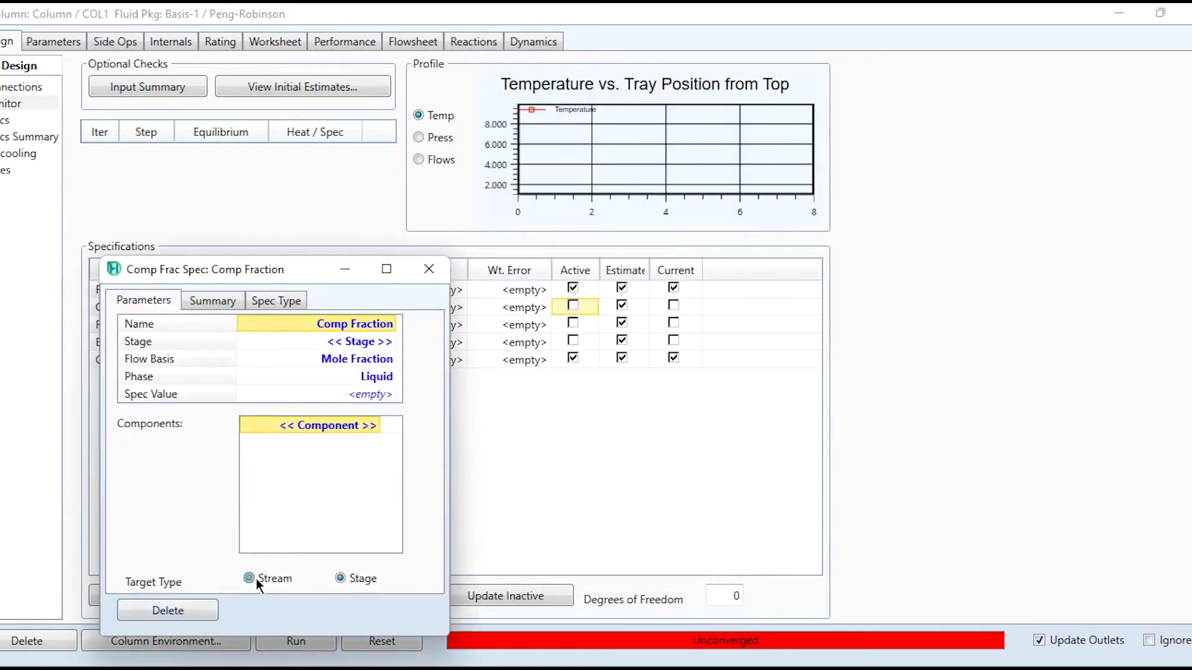
pyautogui.click(391, 341)
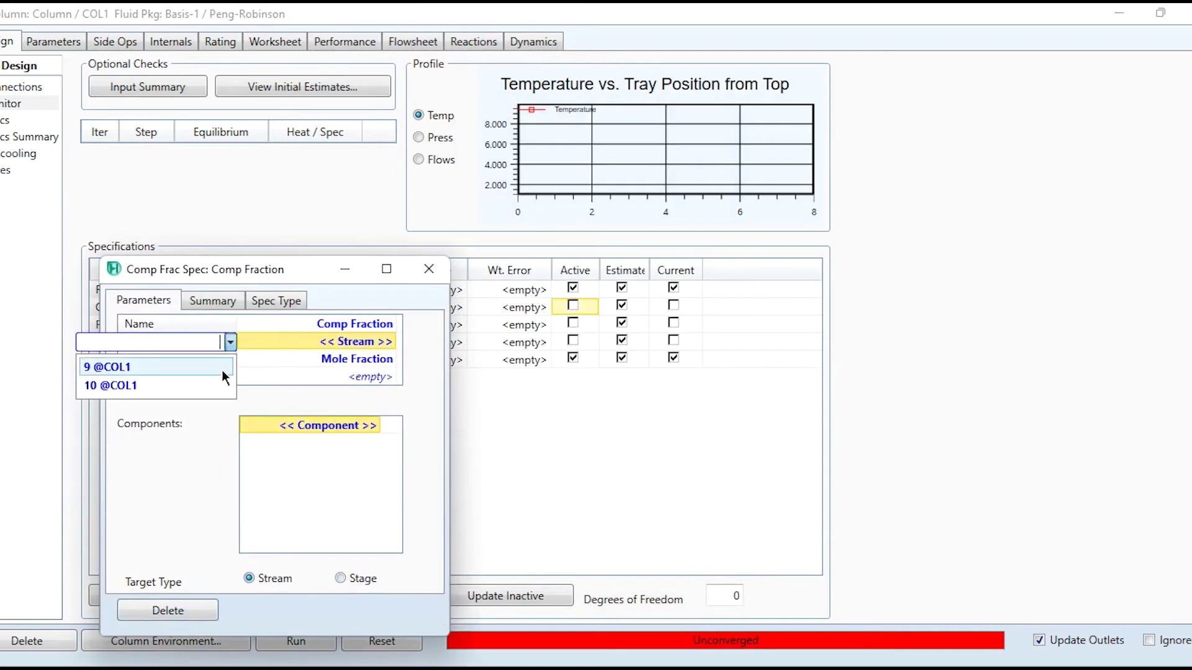
pyautogui.click(177, 386)
# Step: Set the spec to 0.99 ClC2 mole fraction, then run the column
pyautogui.click(318, 380)
pyautogui.write('0.99')
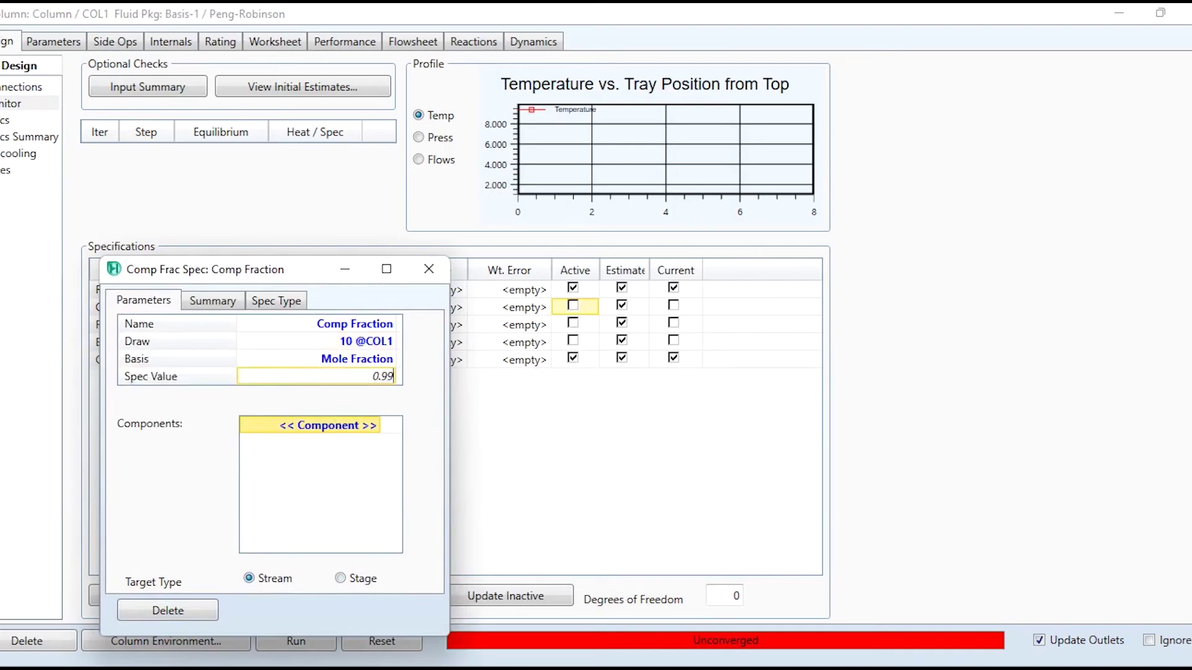
pyautogui.press('Return')
pyautogui.click(376, 426)
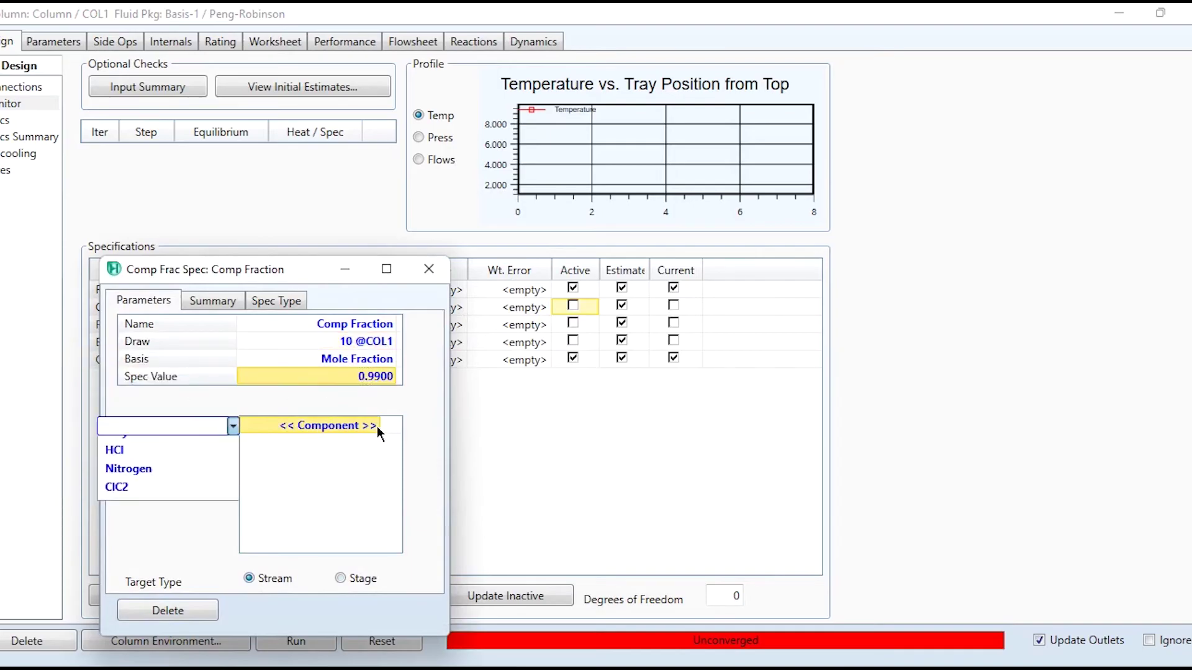
pyautogui.click(133, 505)
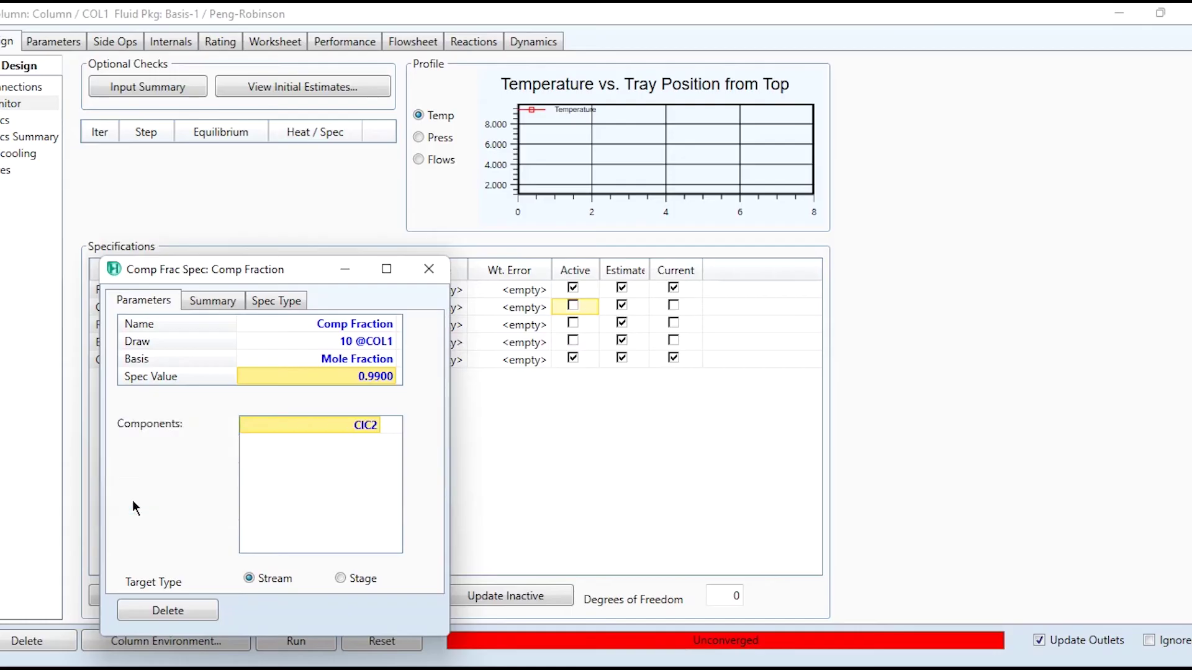
pyautogui.click(429, 269)
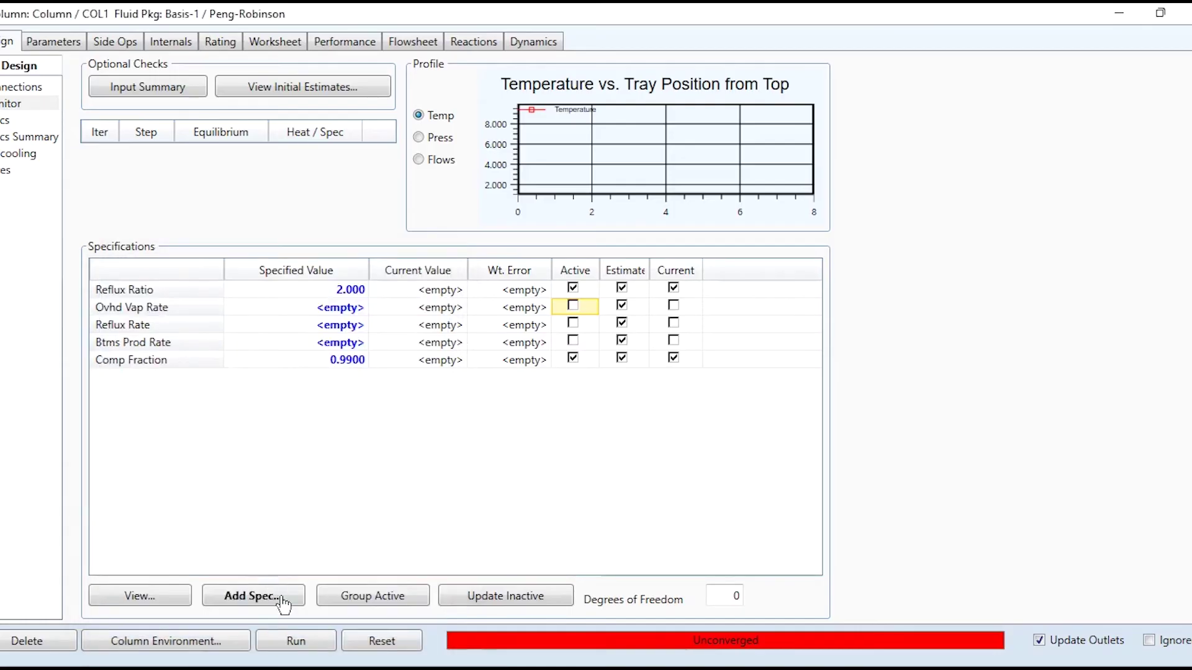
pyautogui.click(290, 639)
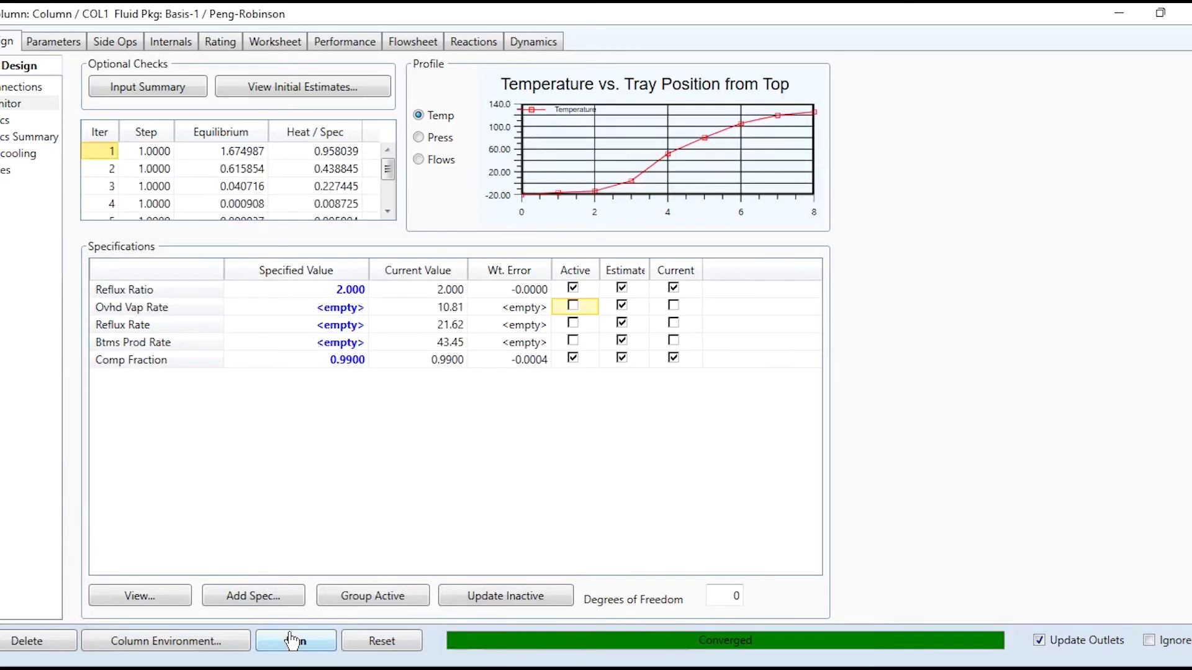
# Step: Review the column streams' compositions, move stream 8 right, and drop a new mixer beside it
pyautogui.click(287, 45)
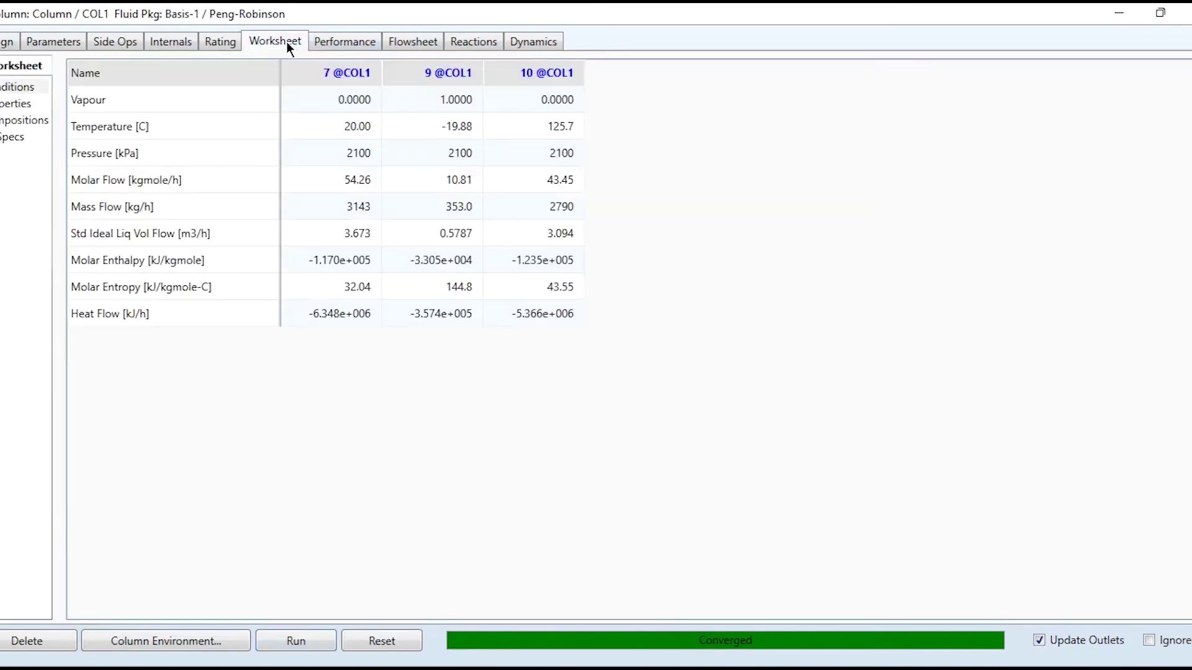
pyautogui.click(4, 124)
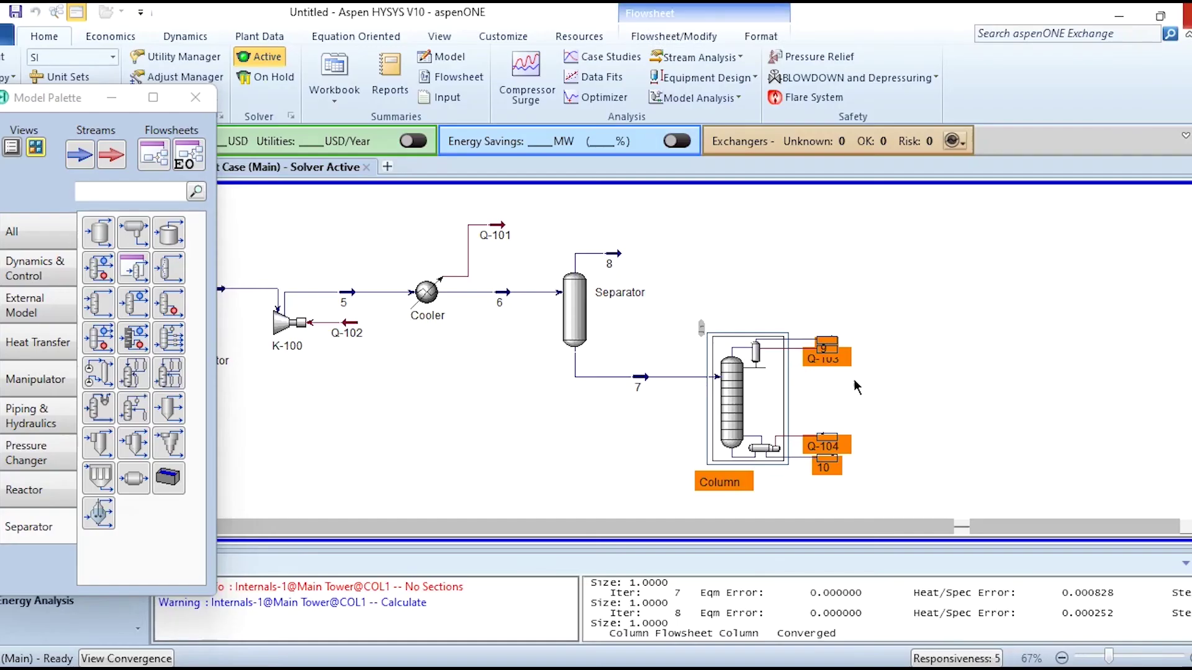
pyautogui.click(875, 386)
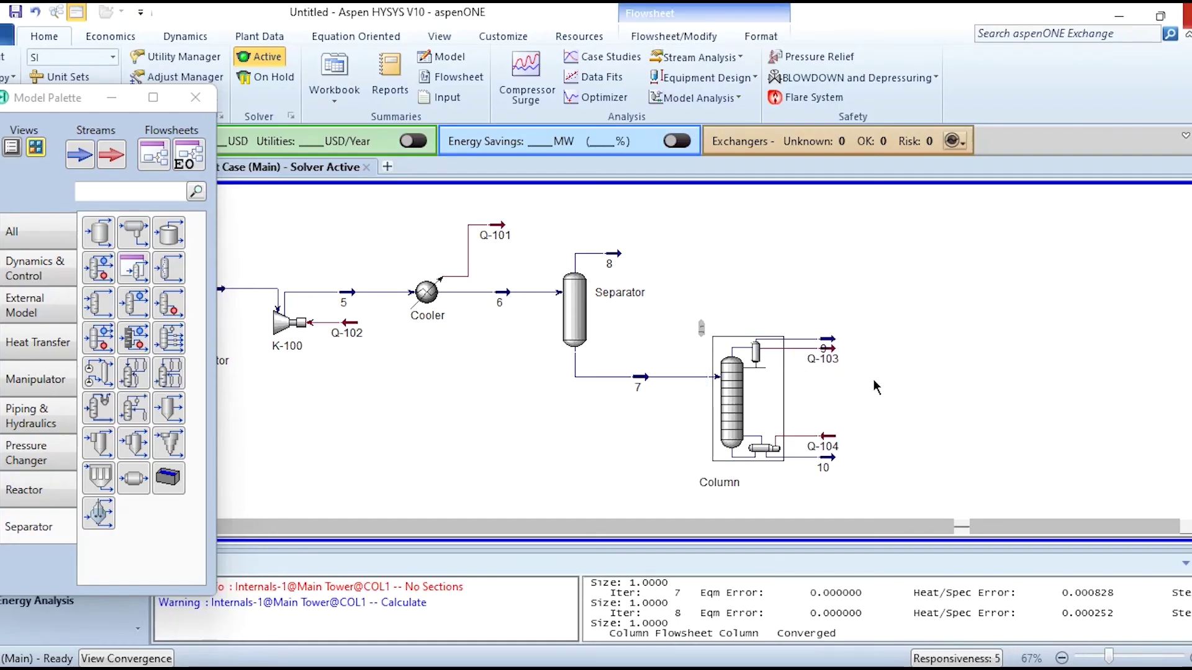
pyautogui.moveTo(614, 254); pyautogui.dragTo(668, 255)
pyautogui.click(34, 233)
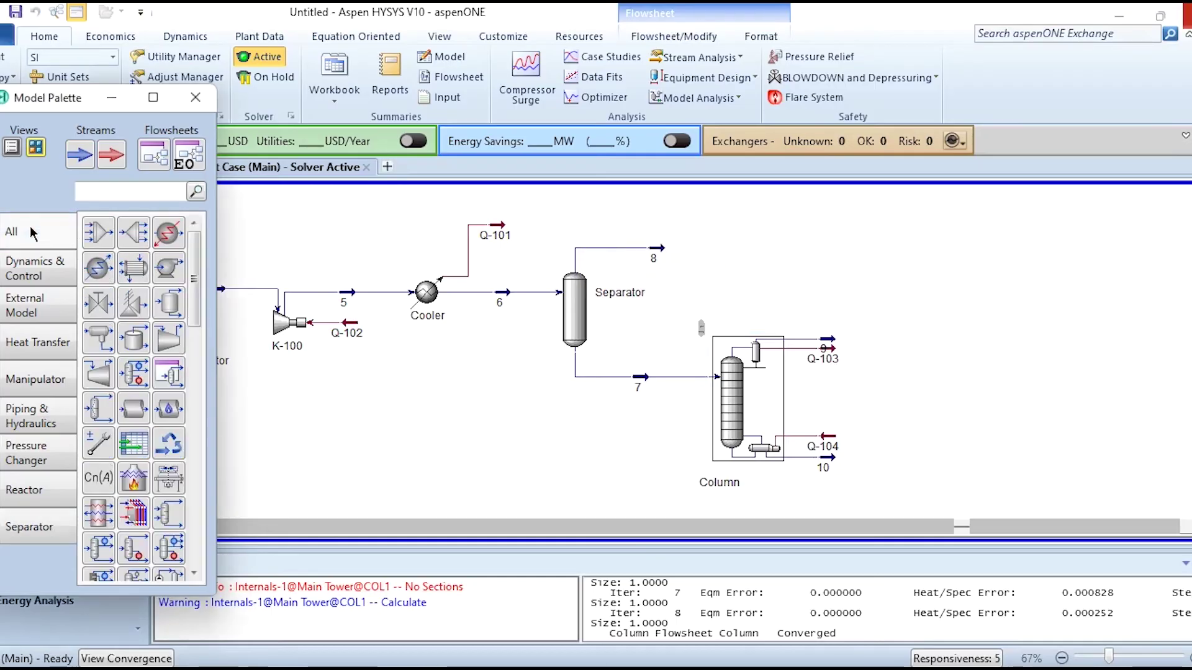
pyautogui.moveTo(88, 239); pyautogui.dragTo(856, 277)
# Step: Connect the new mixer with inlets 8 and 9 and outlet 11, and rename it Mixer-2
pyautogui.doubleClick(857, 277)
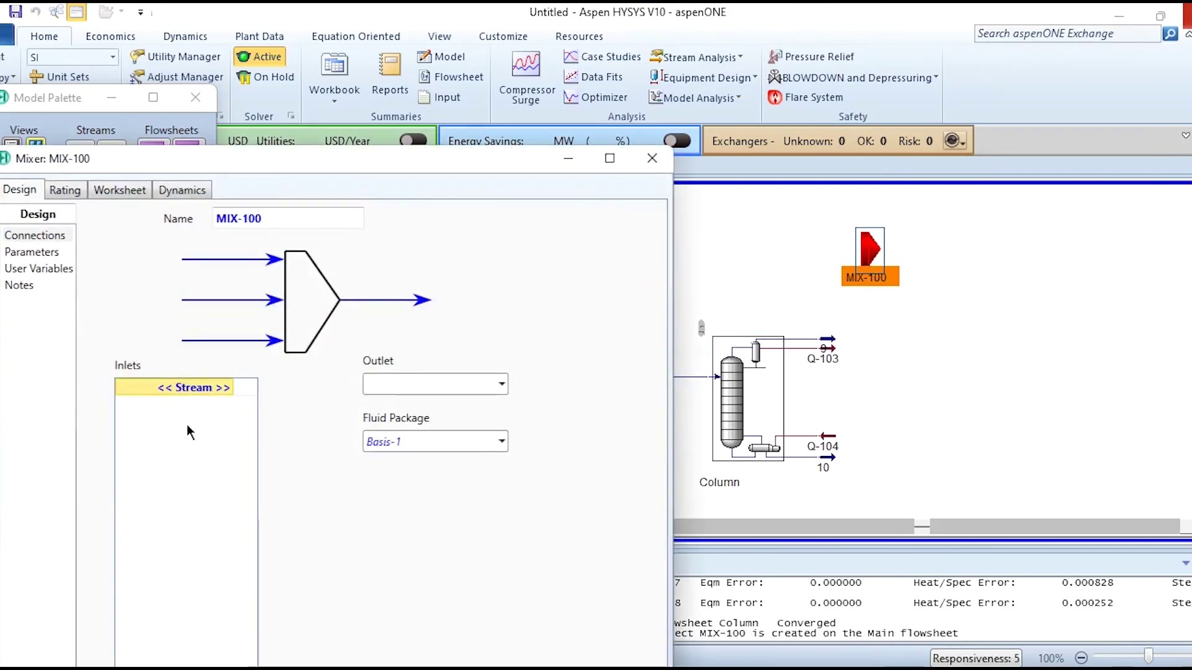
pyautogui.click(228, 387)
pyautogui.click(63, 432)
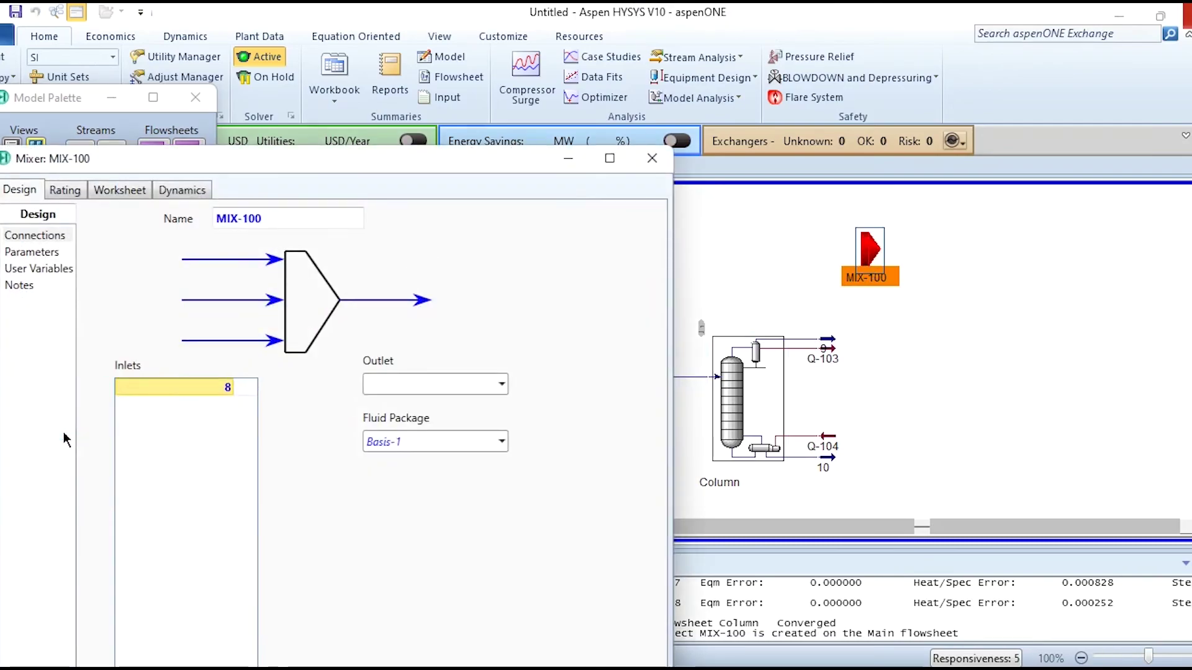
pyautogui.click(231, 404)
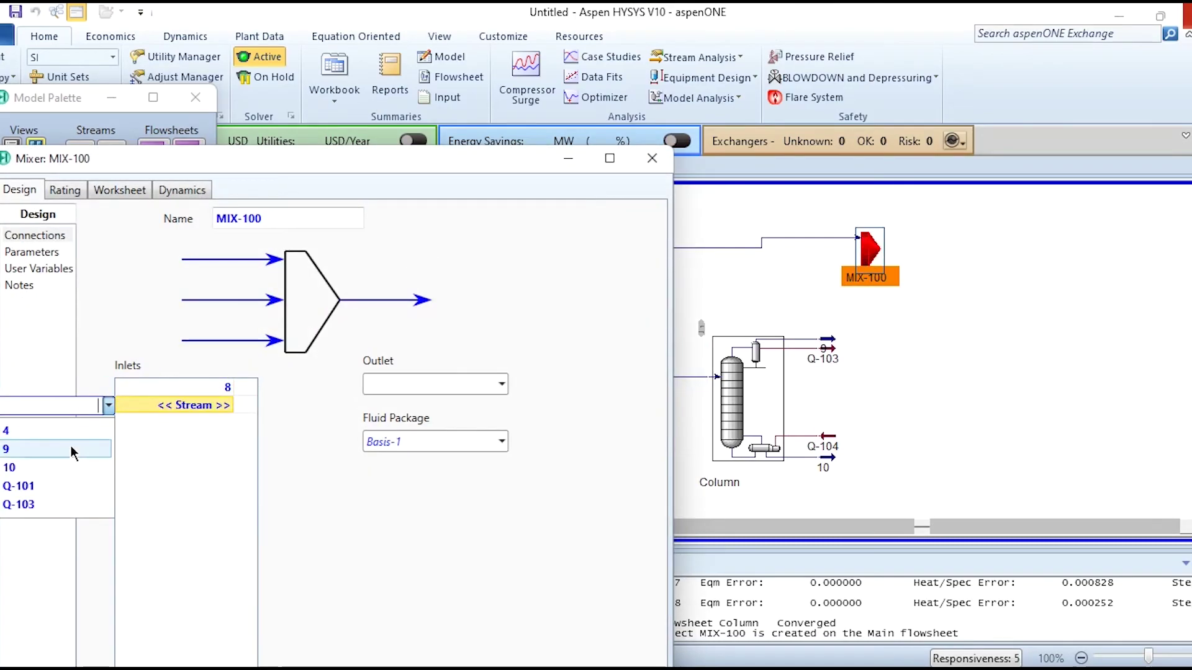
pyautogui.click(70, 445)
pyautogui.click(388, 385)
pyautogui.write('11')
pyautogui.press('Return')
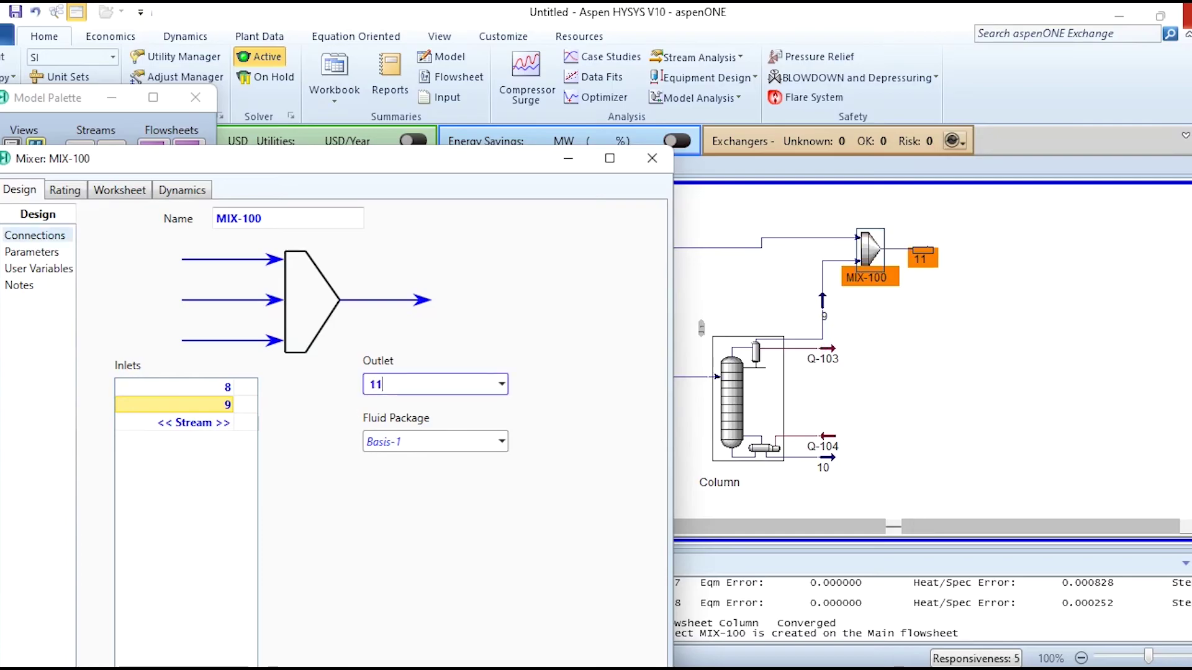
pyautogui.click(315, 215)
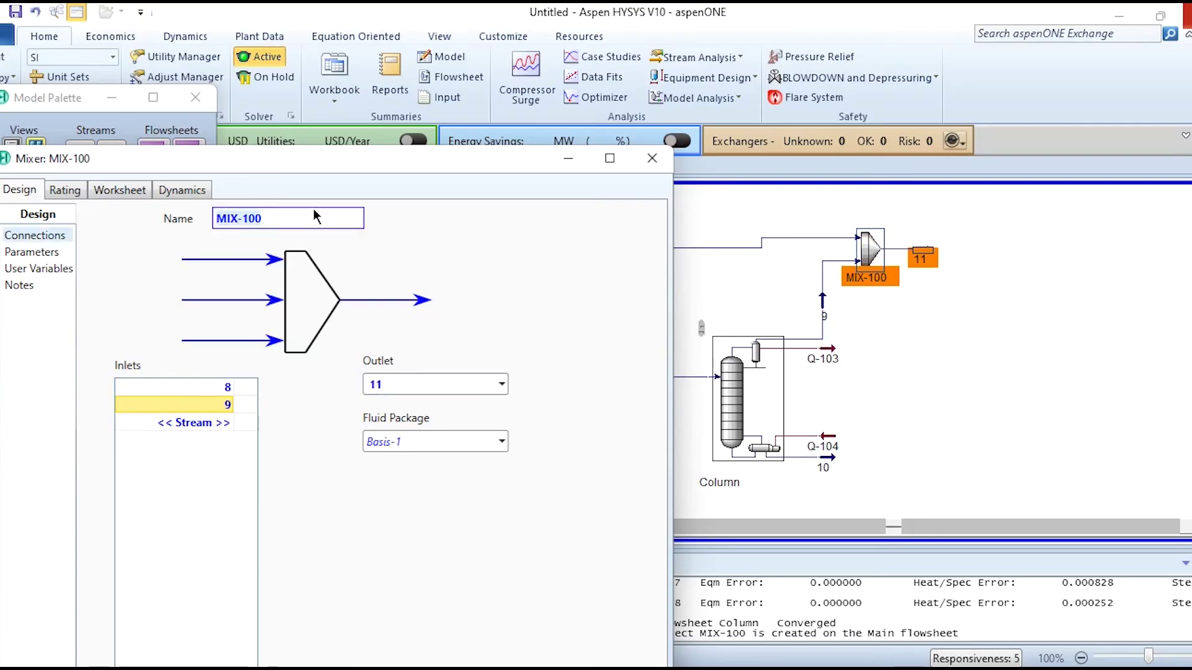
pyautogui.write('Mixer-2')
pyautogui.press('Return')
# Step: Close the mixer form and nudge Mixer-2 slightly right and down
pyautogui.click(650, 160)
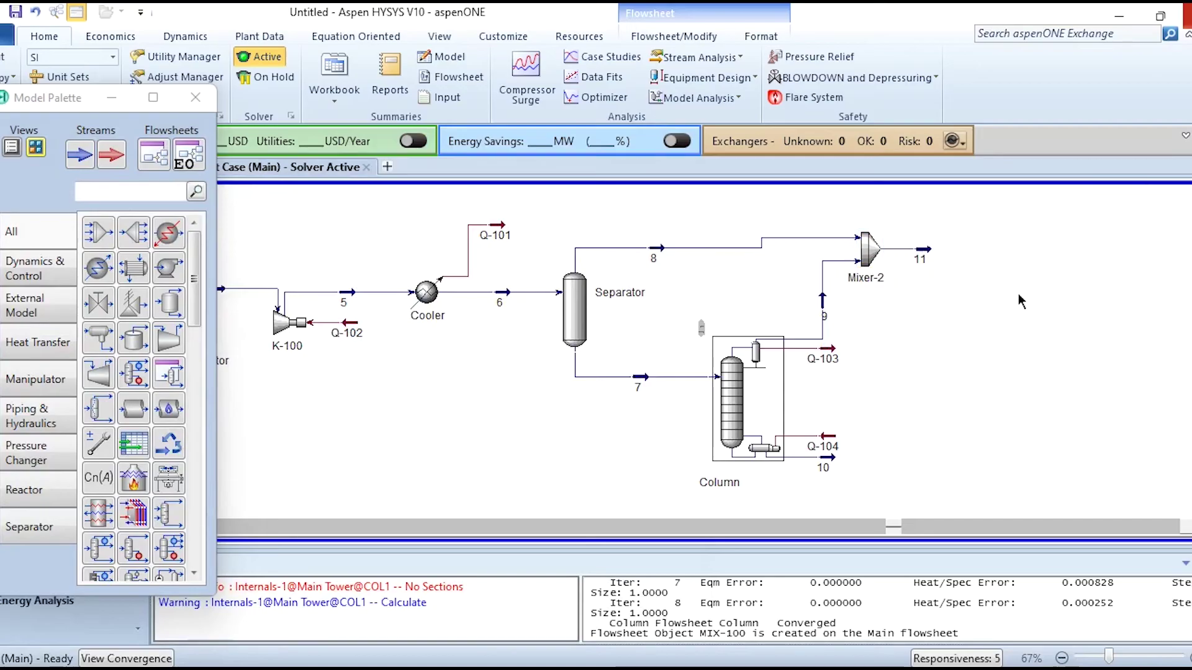
pyautogui.click(868, 249)
pyautogui.moveTo(868, 248); pyautogui.dragTo(896, 259)
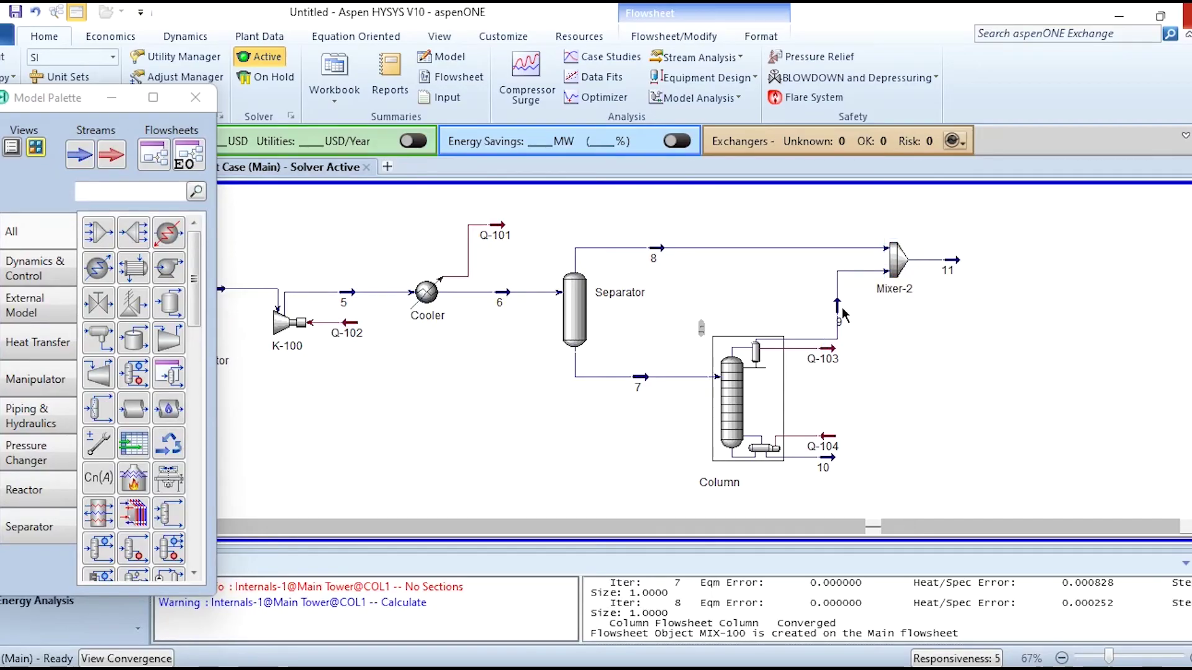
pyautogui.scroll(2, 509, 403)
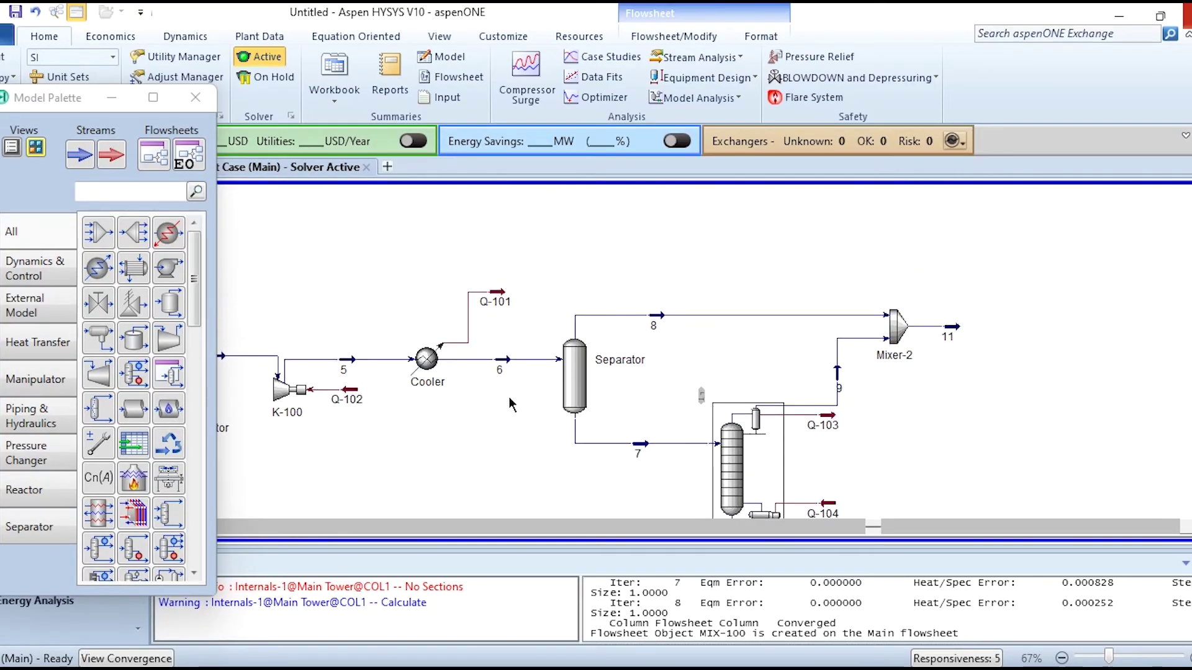
pyautogui.hscroll(5, 509, 404)
# Step: Place a tee right of Mixer-2, name it Split, and feed it stream 11
pyautogui.click(133, 232)
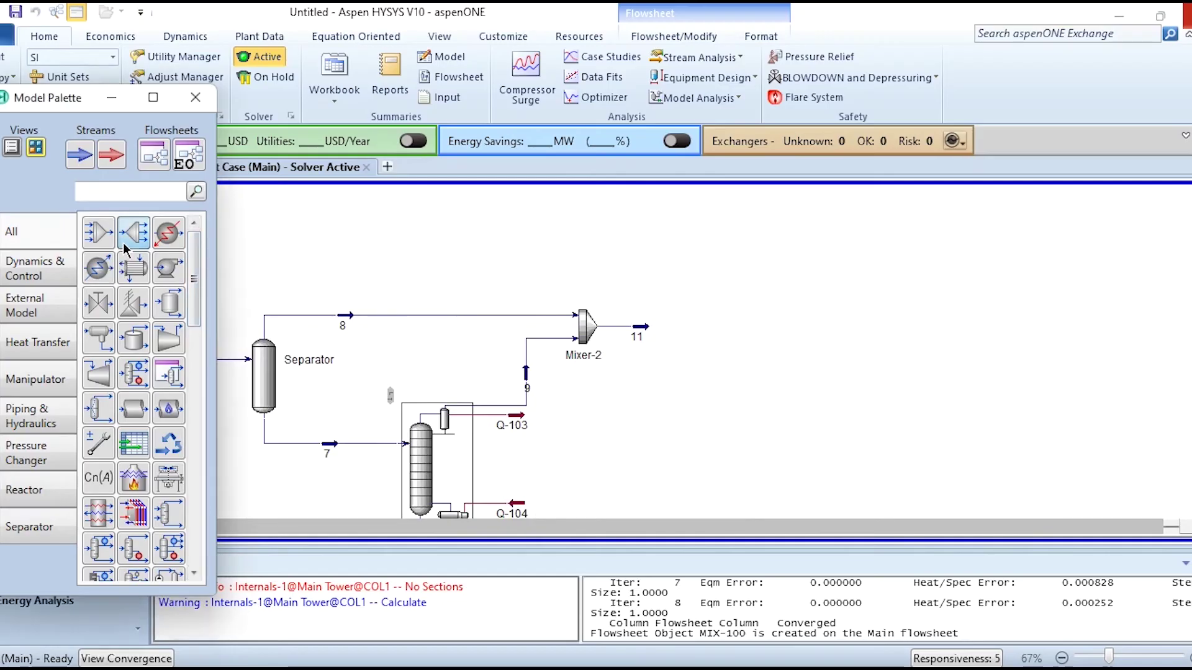
pyautogui.click(713, 353)
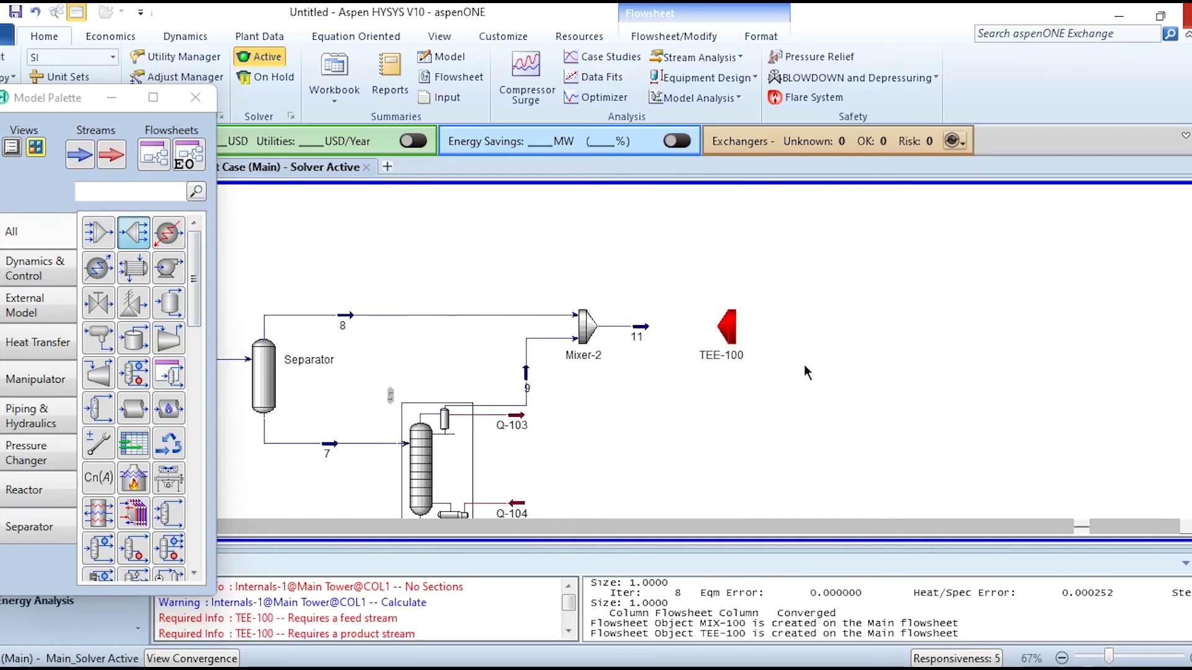
pyautogui.doubleClick(720, 332)
pyautogui.click(204, 252)
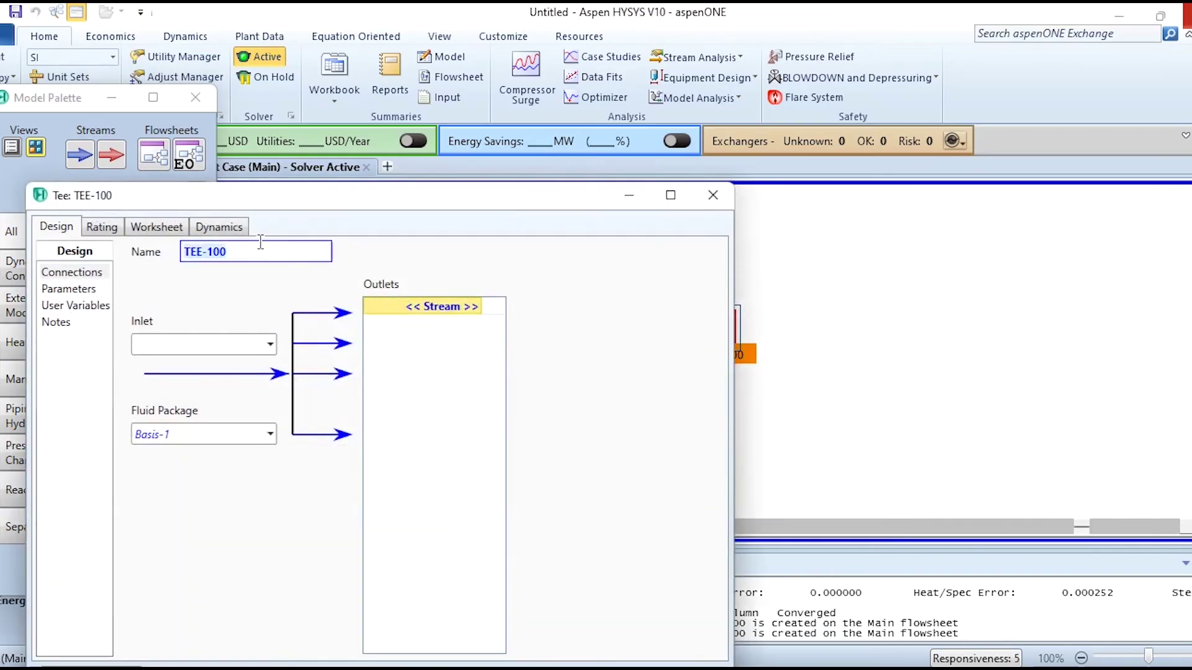
pyautogui.write('Split')
pyautogui.press('Return')
pyautogui.click(270, 344)
pyautogui.click(193, 385)
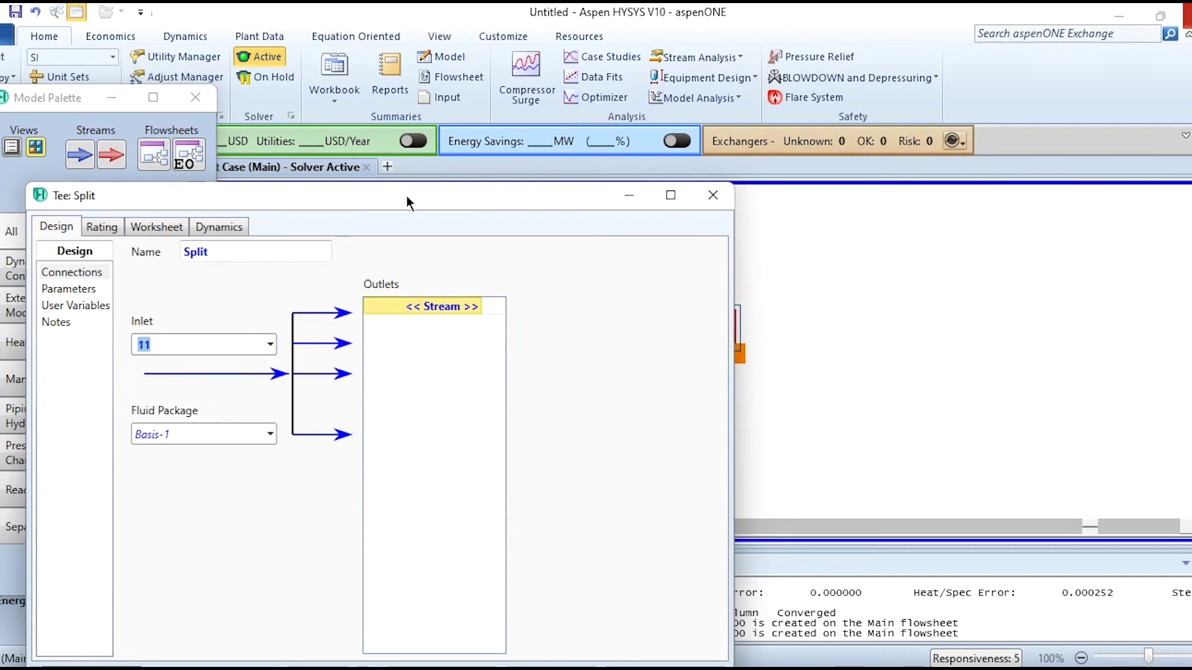
# Step: Give the Split tee outlet streams 13 and 12
pyautogui.moveTo(406, 196); pyautogui.dragTo(293, 136)
pyautogui.click(370, 250)
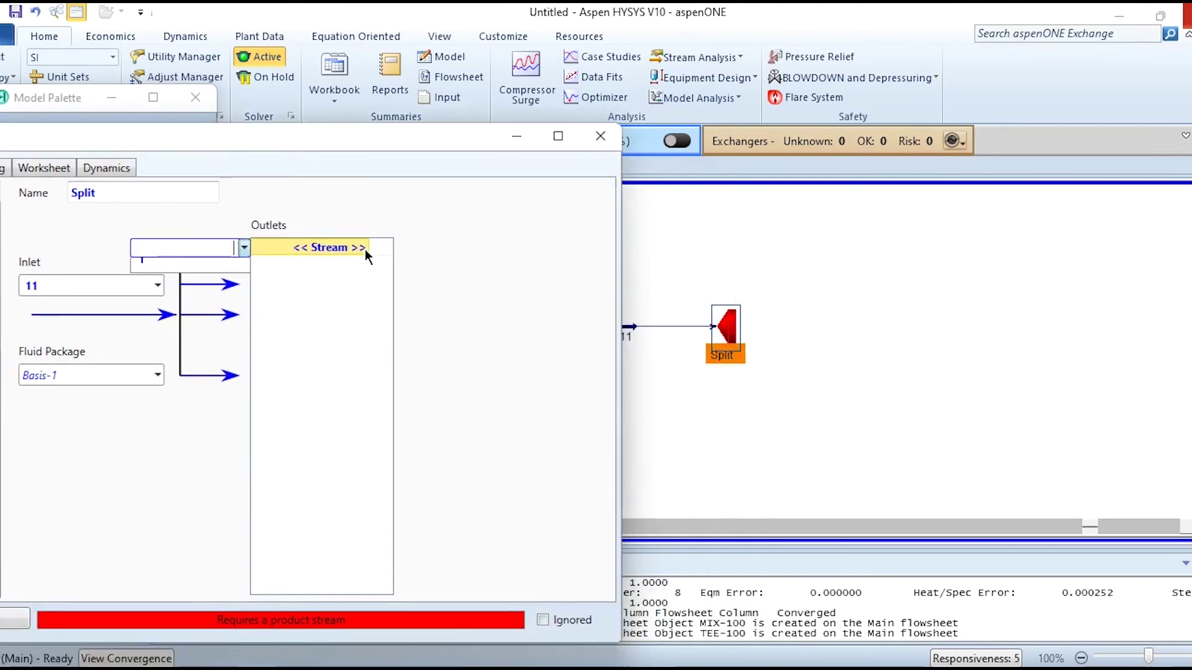
pyautogui.write('13')
pyautogui.press('Return')
pyautogui.click(366, 266)
pyautogui.write('12')
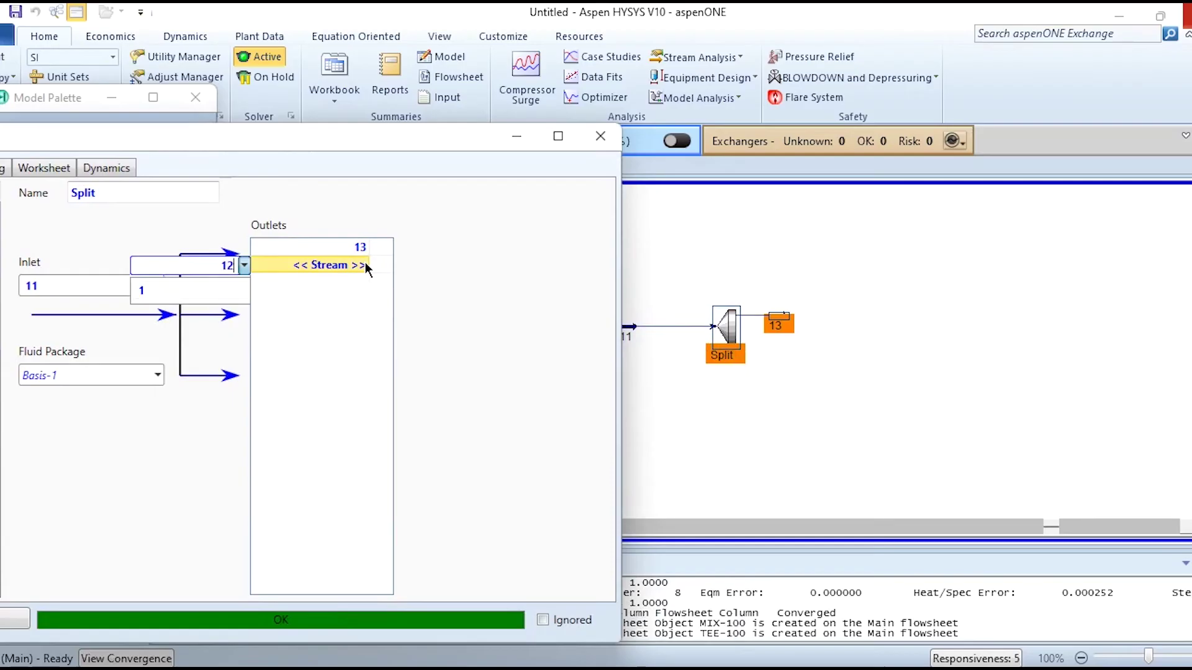
pyautogui.press('Return')
# Step: Set the flow ratio to stream 12 to 0.01 and close the Split form
pyautogui.moveTo(289, 139); pyautogui.dragTo(412, 130)
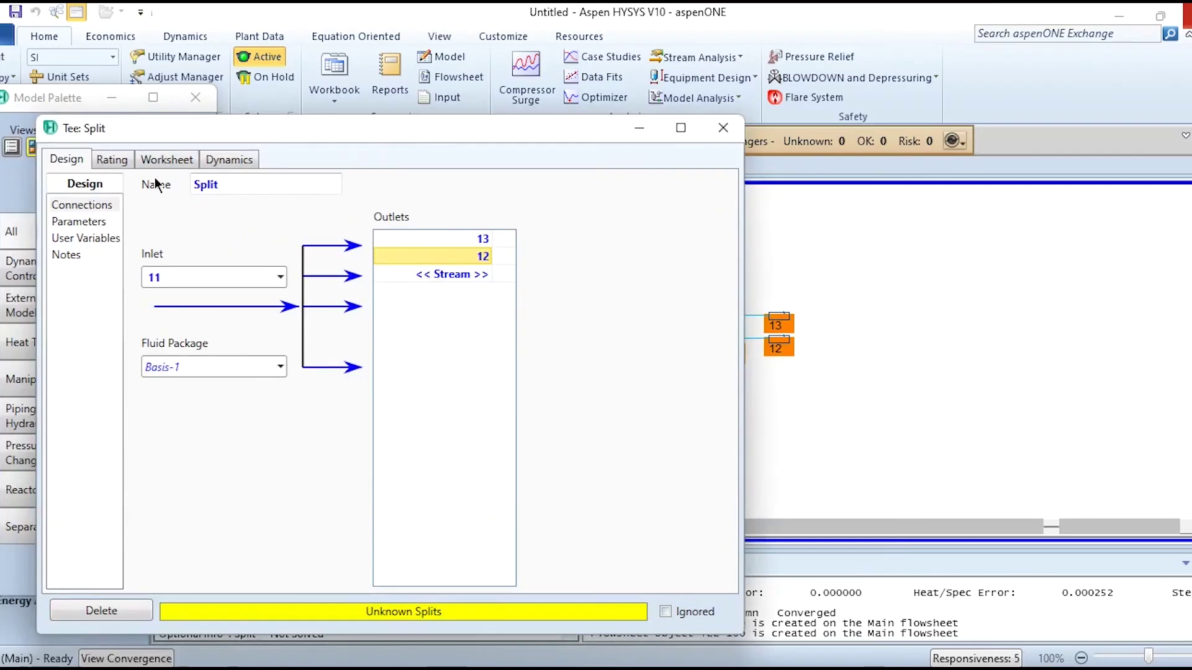
pyautogui.click(88, 222)
pyautogui.click(292, 258)
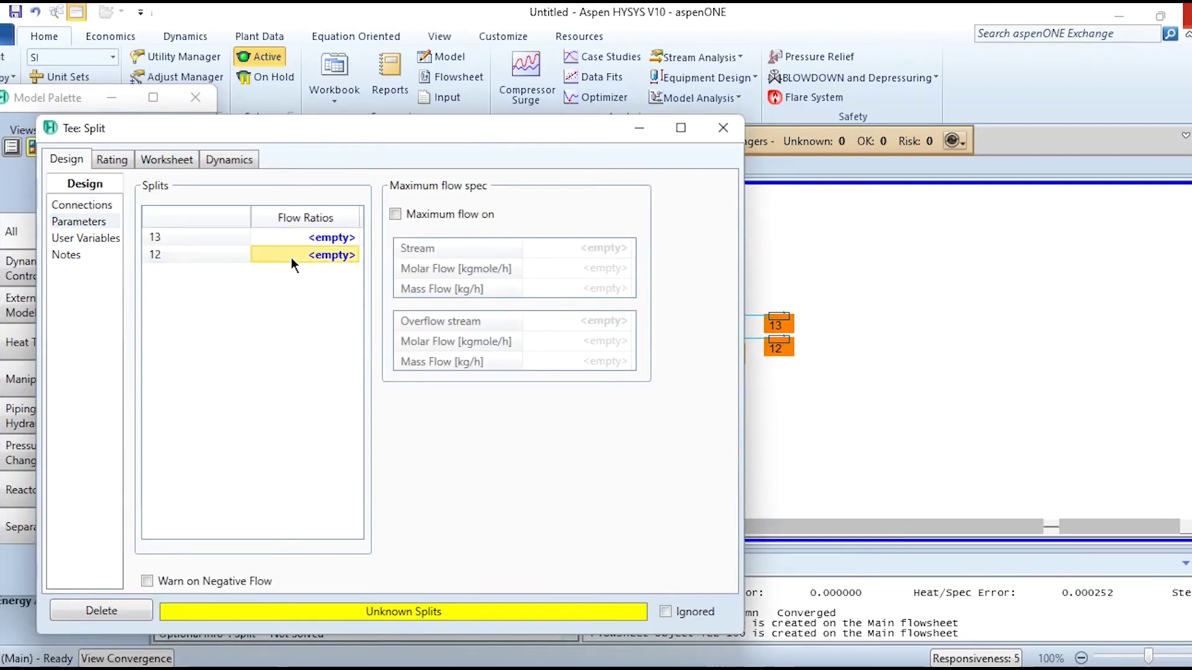
pyautogui.write('0.01')
pyautogui.press('Return')
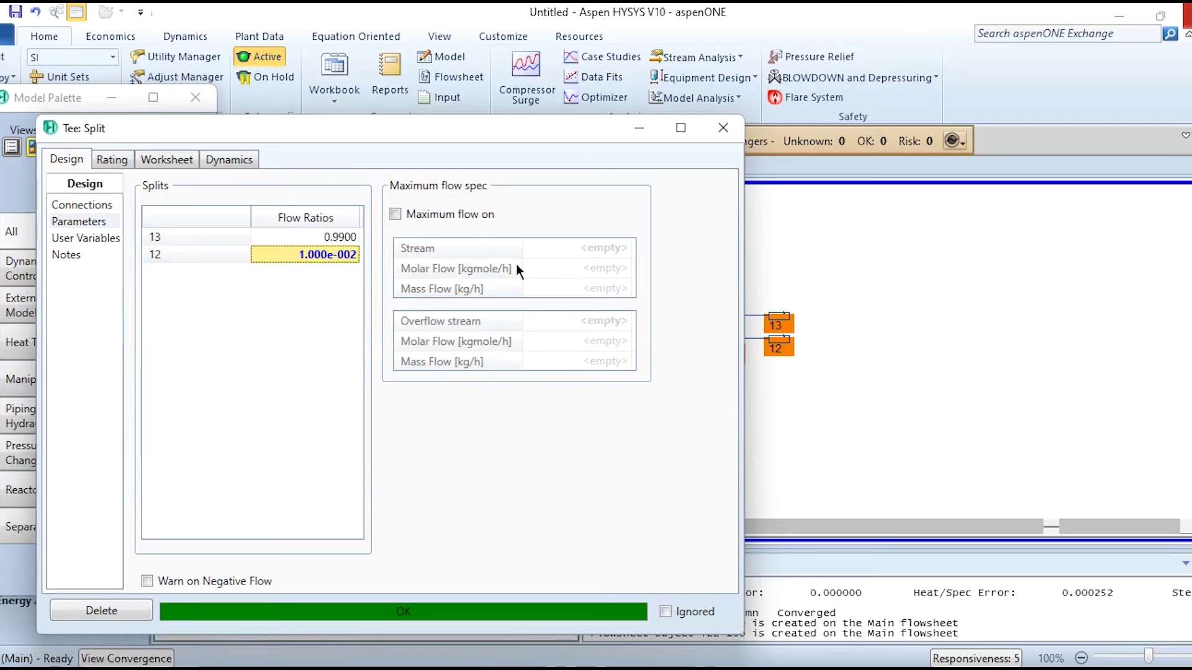
pyautogui.click(723, 127)
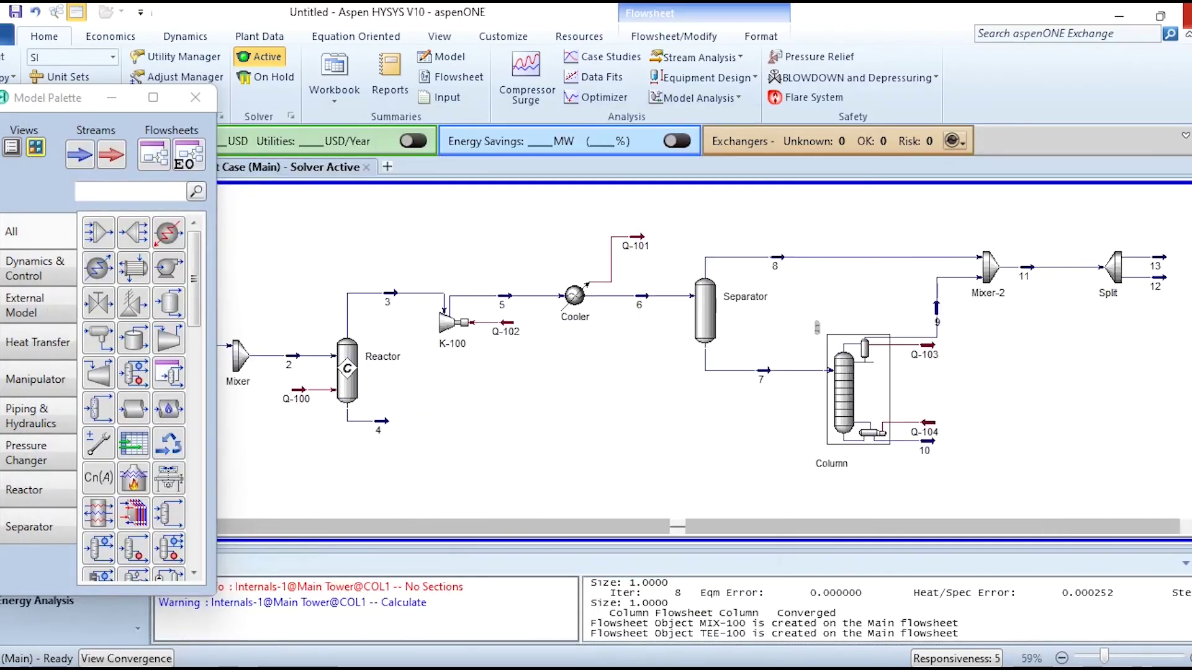
pyautogui.scroll(-1, 1043, 422)
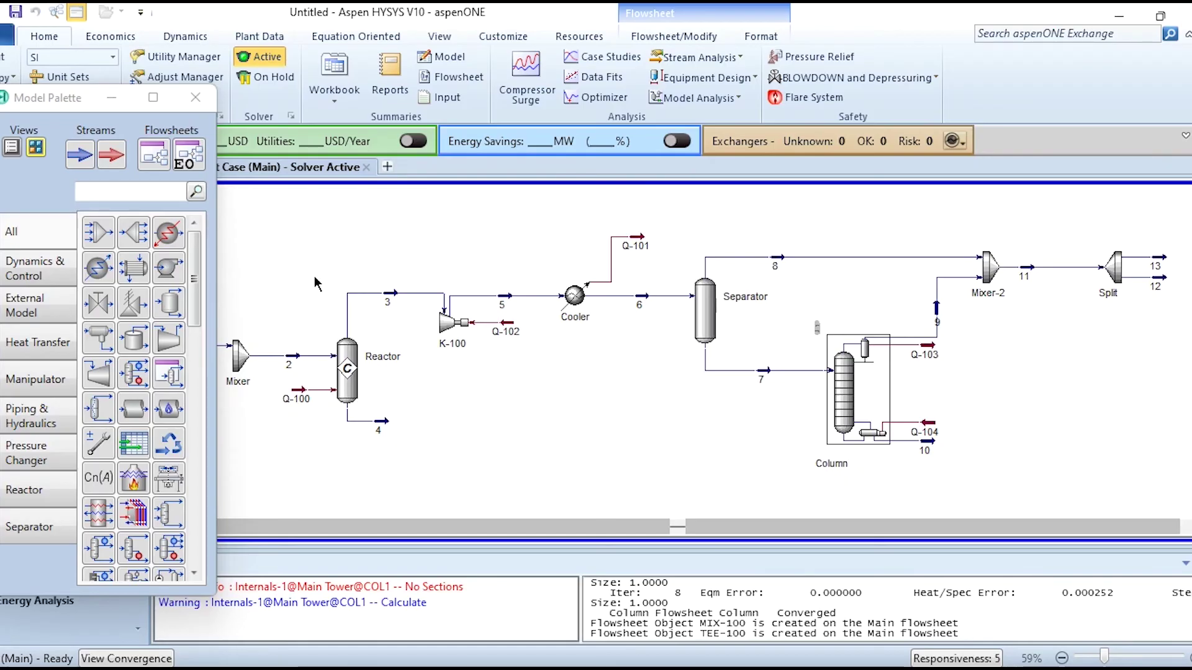
# Step: Place recycle block RCY-1 above the process line and open its form
pyautogui.click(168, 443)
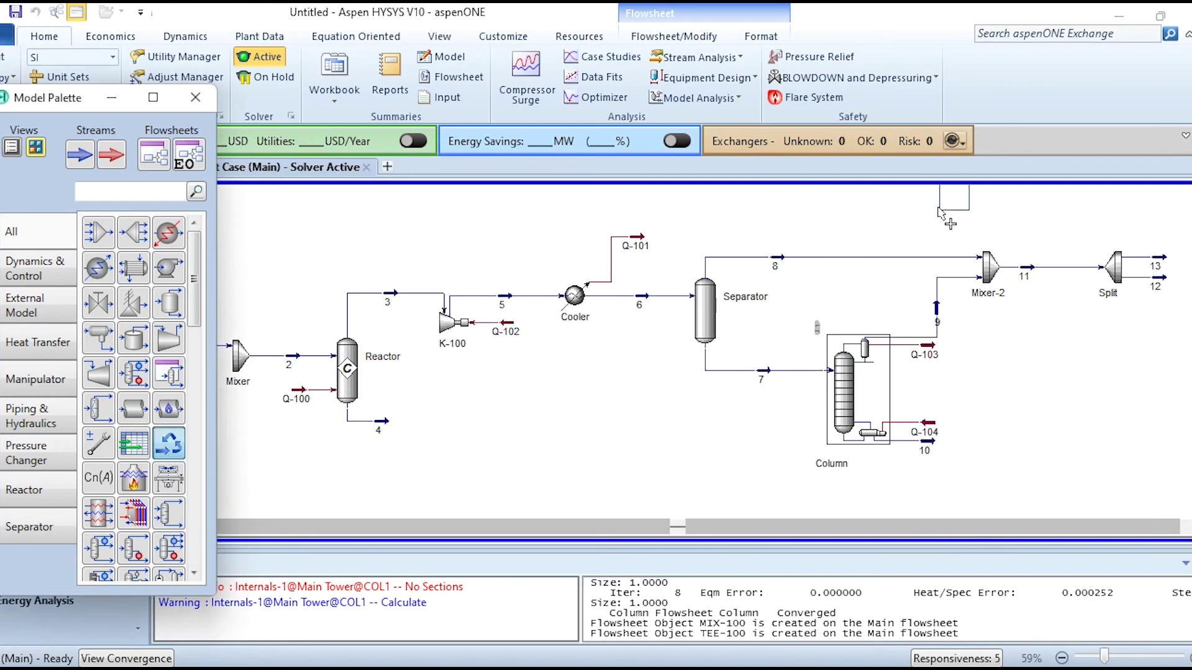
pyautogui.click(939, 211)
pyautogui.scroll(3, 1037, 358)
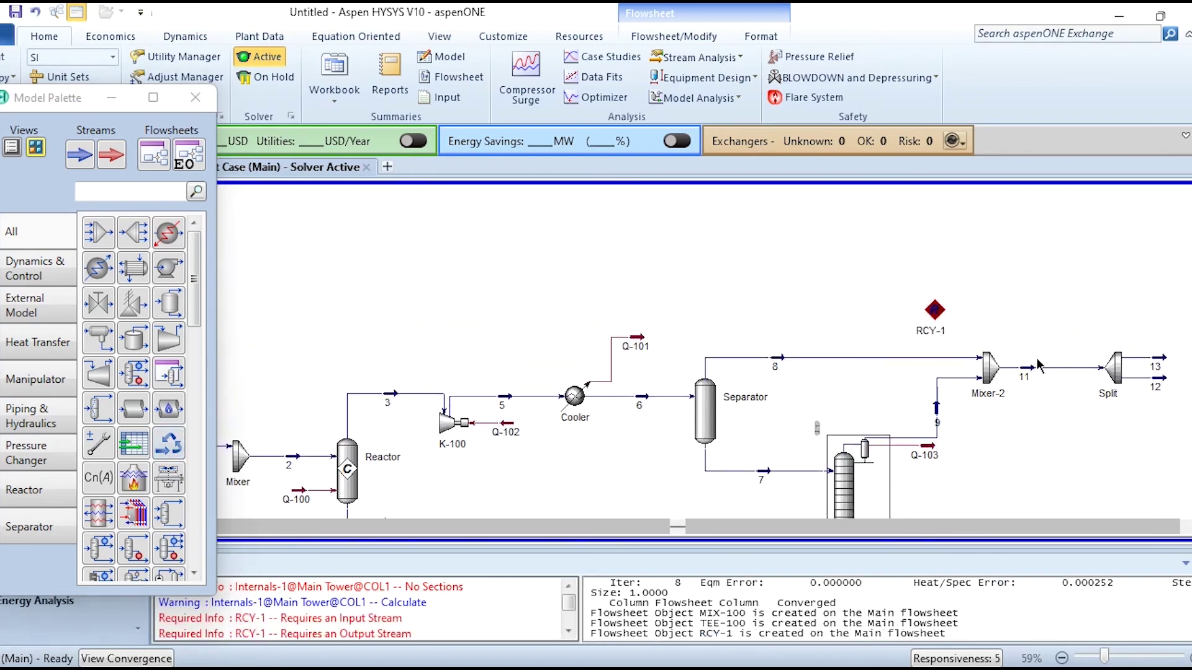
pyautogui.moveTo(934, 310); pyautogui.dragTo(926, 231)
pyautogui.doubleClick(926, 231)
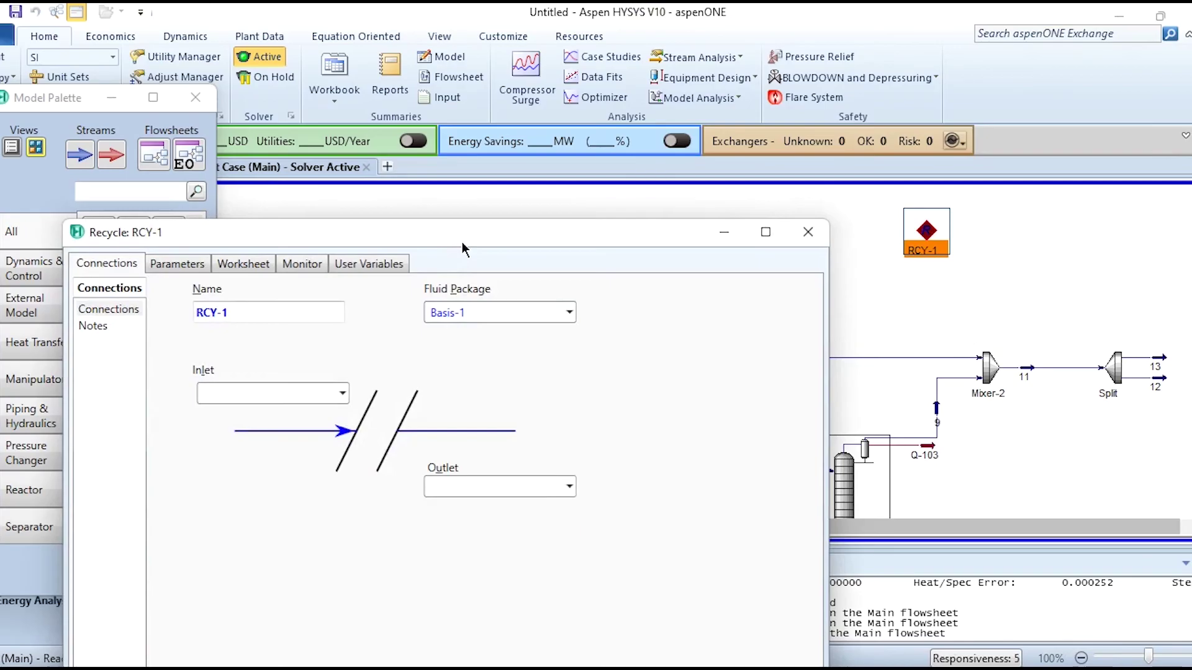
pyautogui.moveTo(462, 241); pyautogui.dragTo(433, 61)
# Step: Connect RCY-1 with inlet 13 and outlet 14, then move stream 14 left of it
pyautogui.click(314, 213)
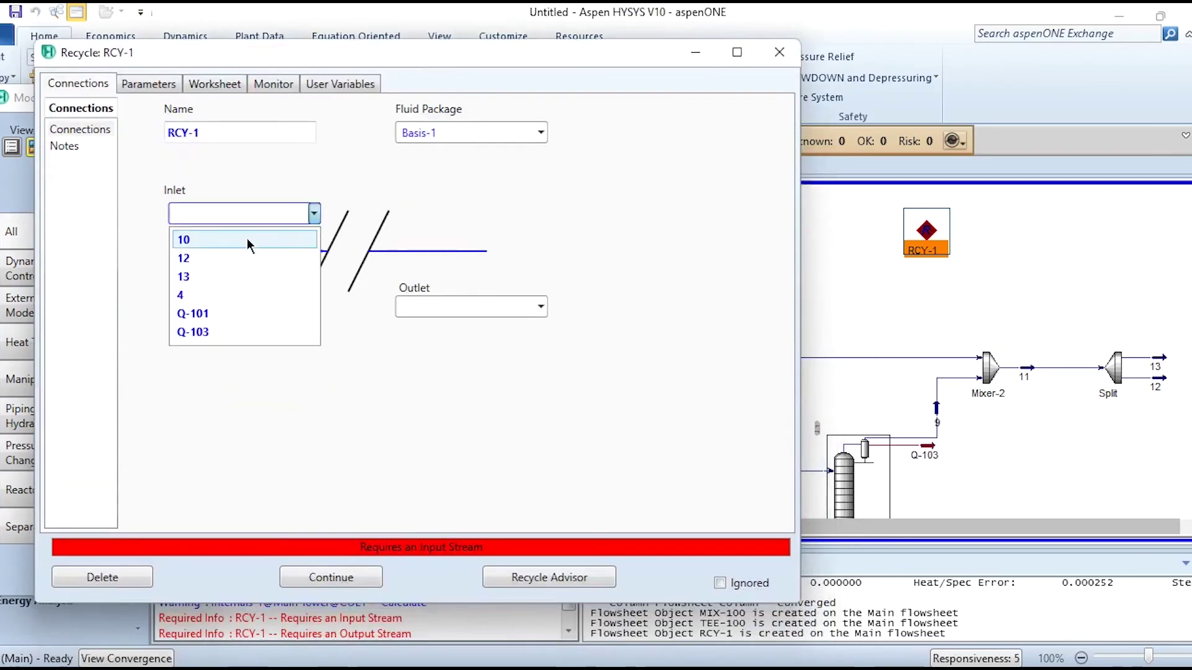
pyautogui.click(213, 277)
pyautogui.click(427, 309)
pyautogui.write('14')
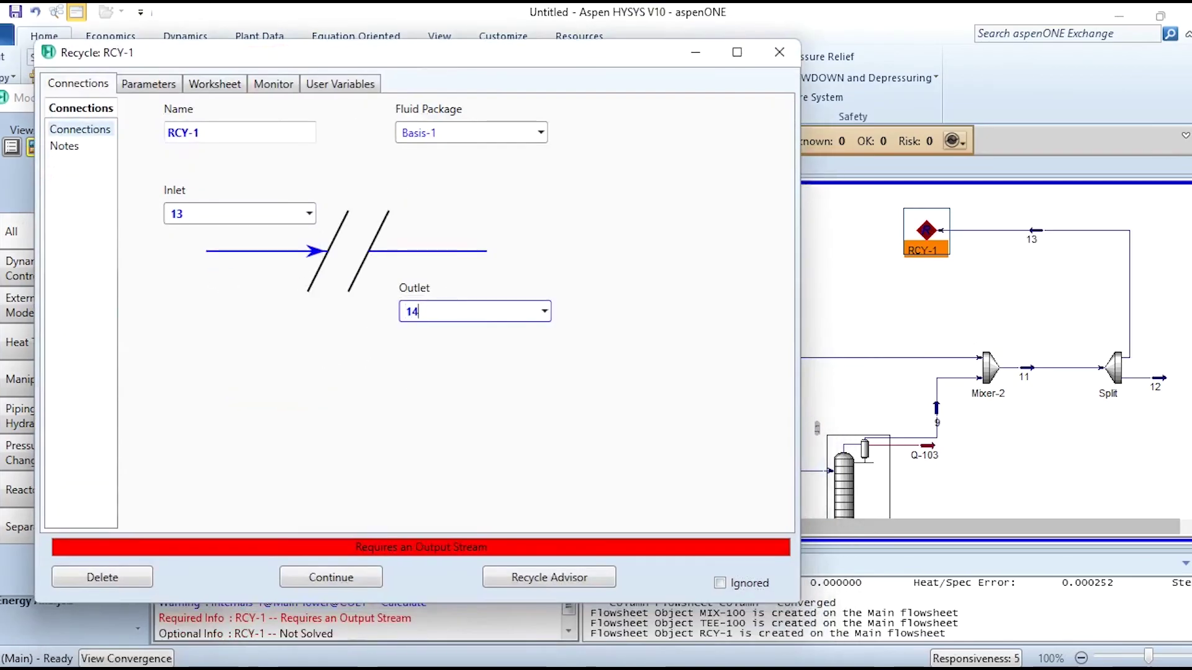
pyautogui.press('Return')
pyautogui.click(775, 55)
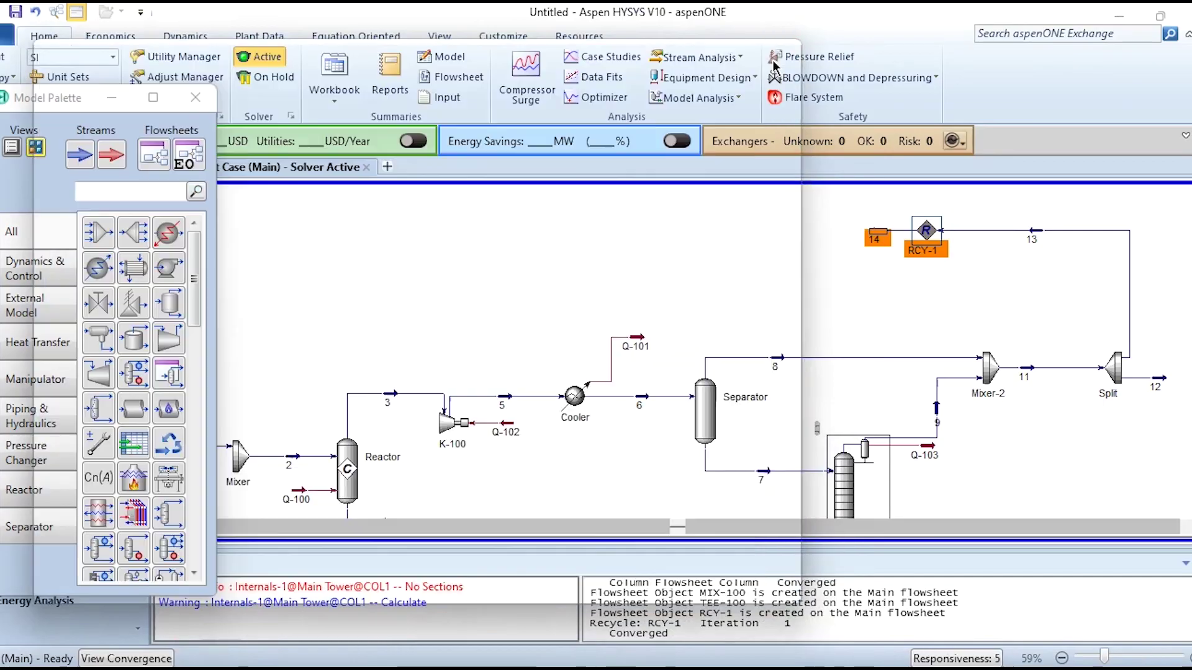
pyautogui.moveTo(876, 238); pyautogui.dragTo(838, 238)
pyautogui.click(333, 299)
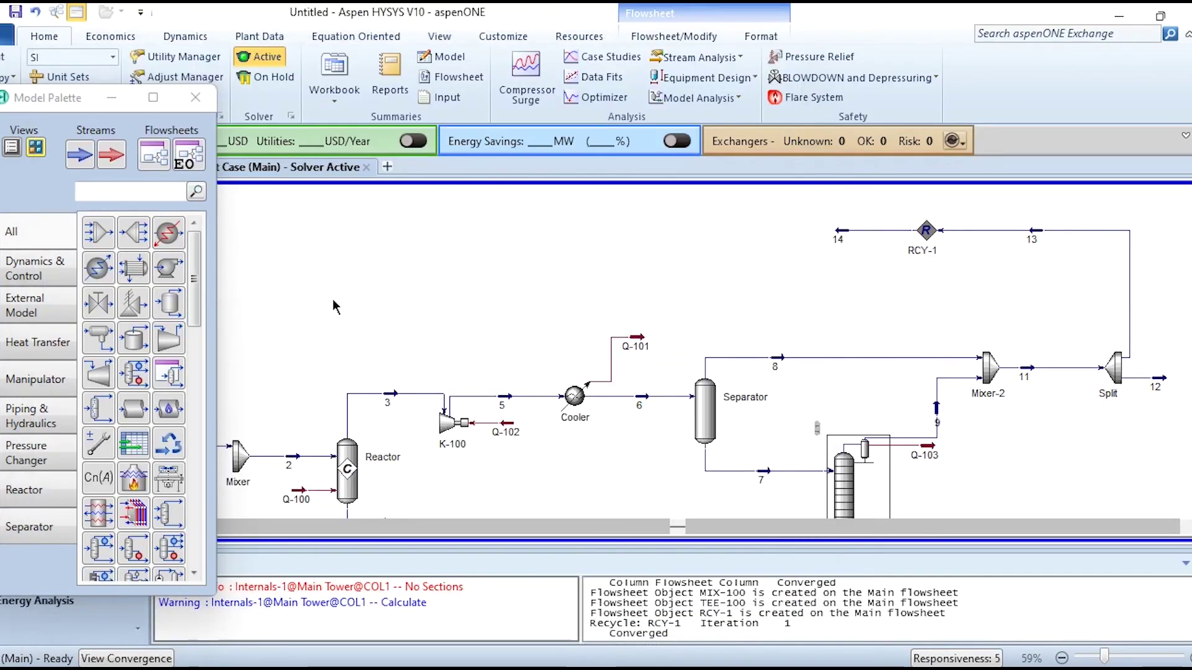
# Step: Place valve VLV-100 with inlet stream 14 and outlet stream 15
pyautogui.click(98, 303)
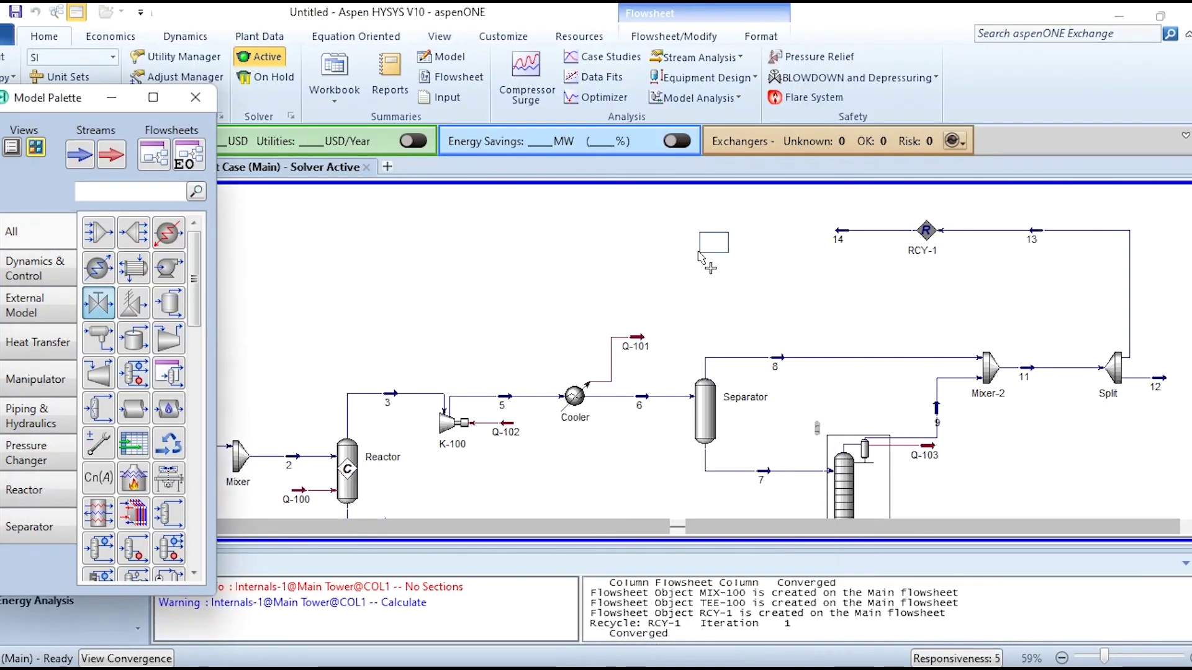
pyautogui.click(720, 239)
pyautogui.click(713, 245)
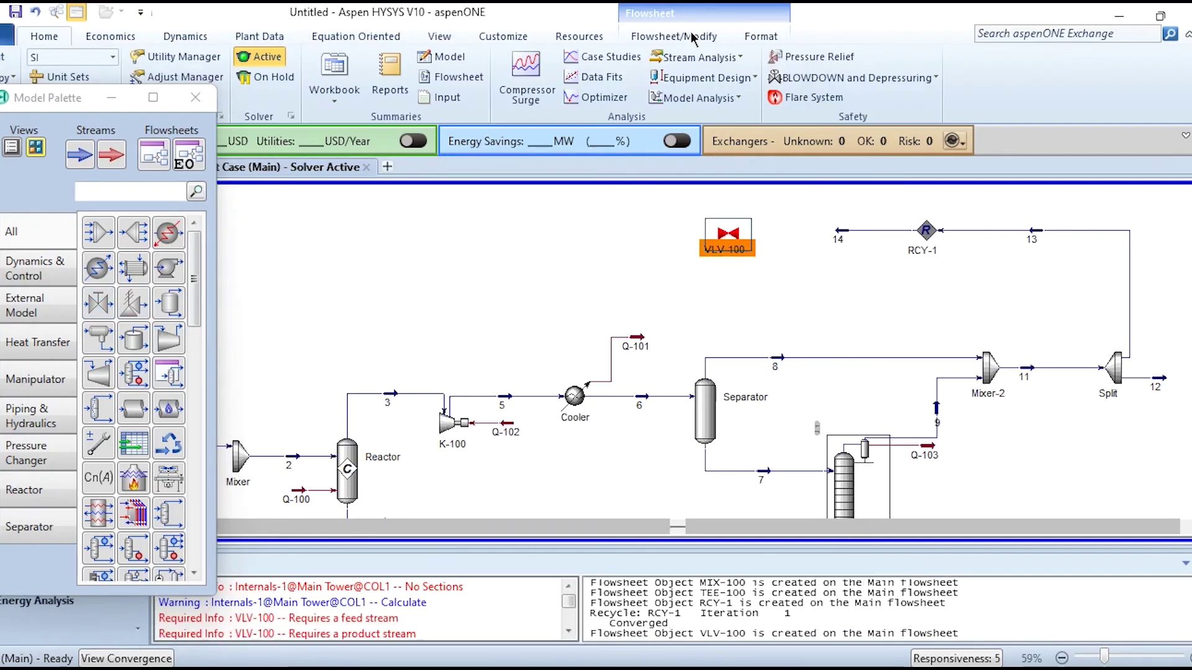
pyautogui.click(673, 36)
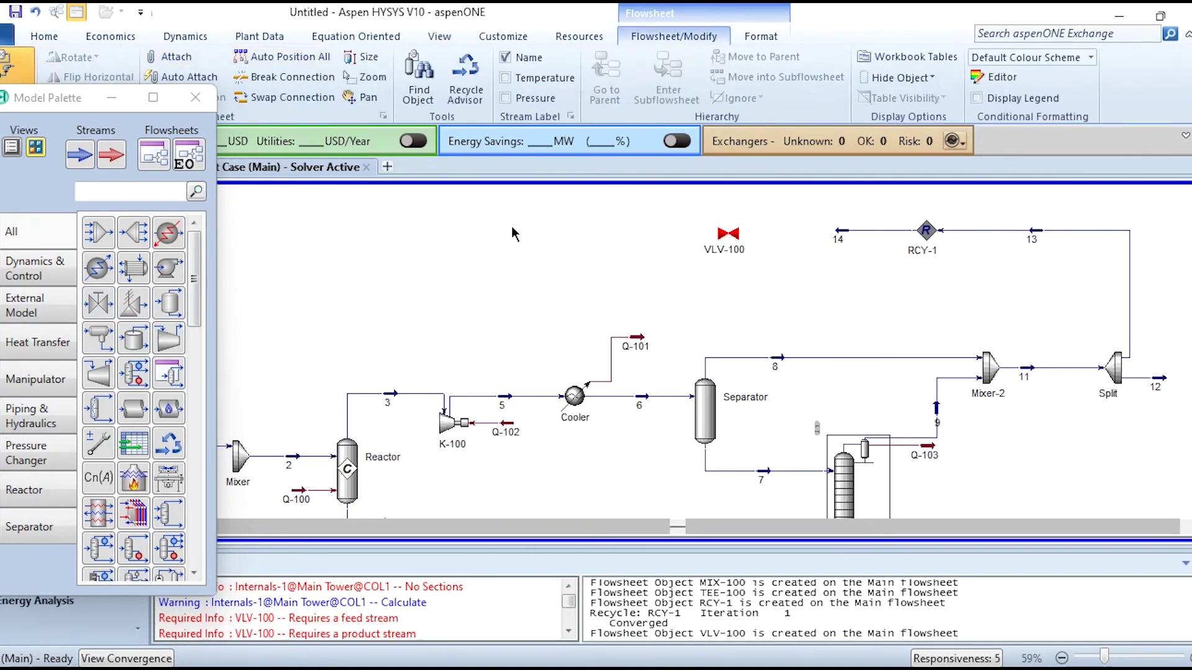
pyautogui.doubleClick(727, 235)
pyautogui.moveTo(527, 278); pyautogui.dragTo(386, 95)
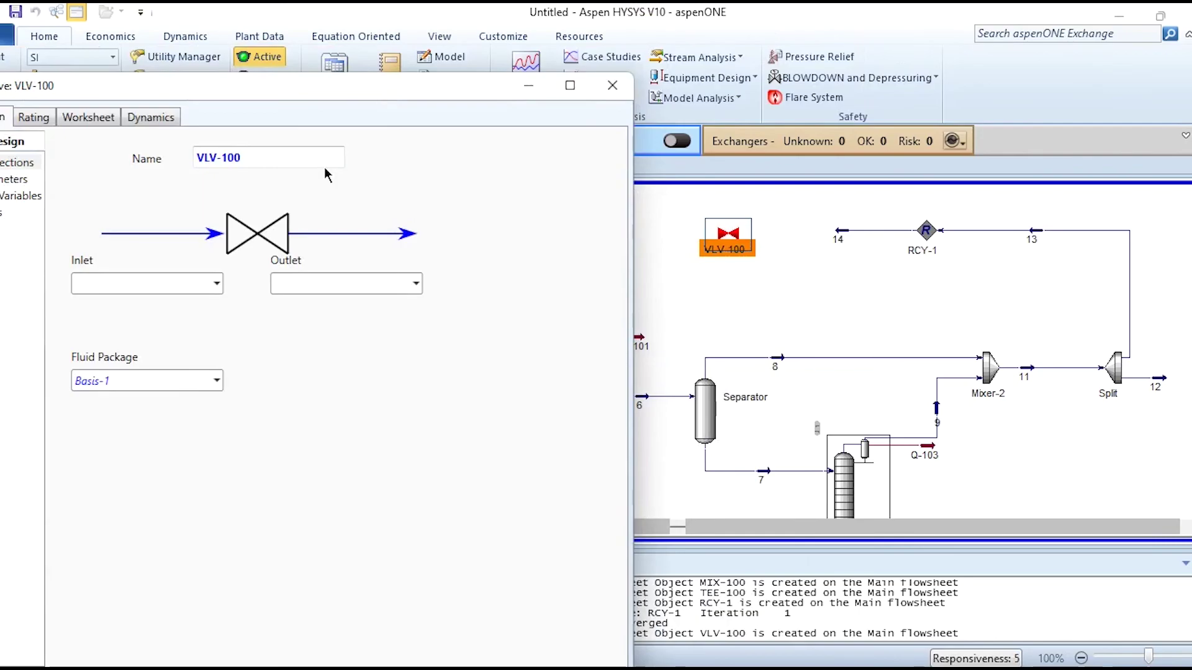
pyautogui.click(218, 285)
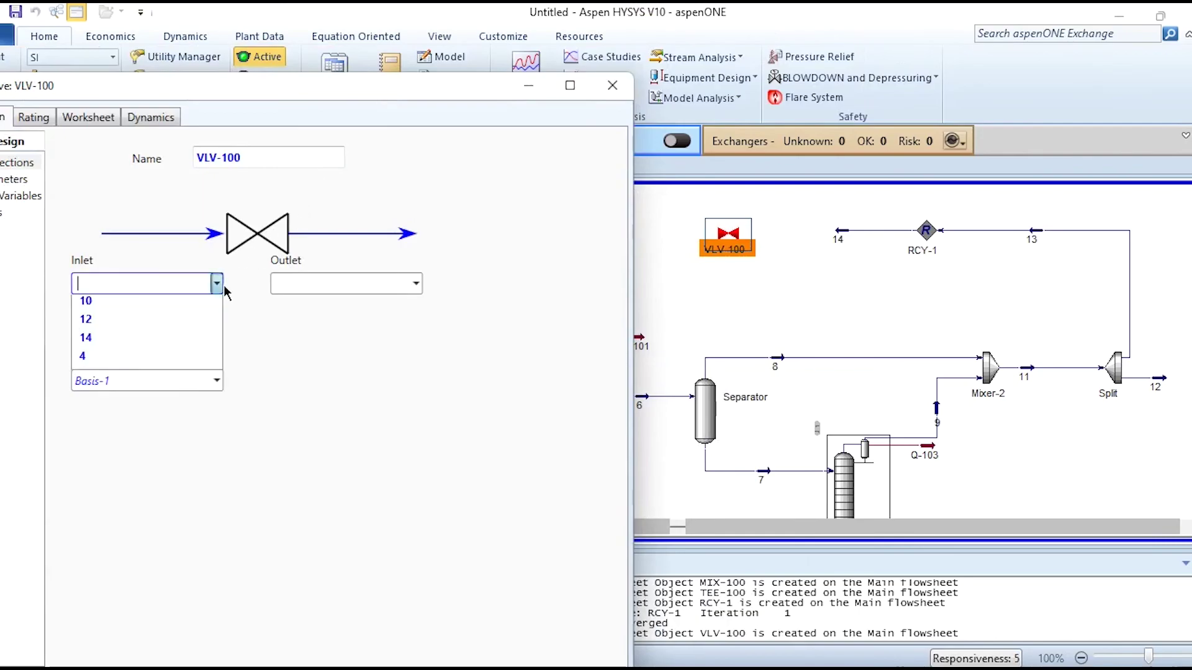
pyautogui.click(120, 347)
pyautogui.click(302, 292)
pyautogui.press('Return')
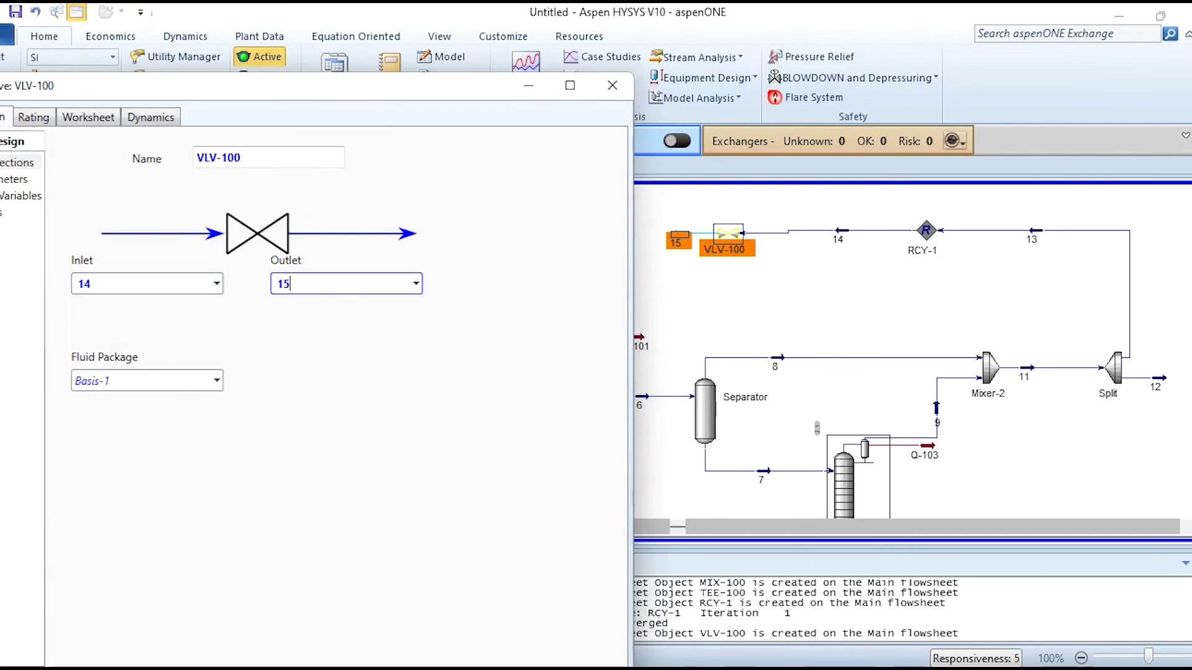
# Step: Set the pressure of stream 15 to 1 atm
pyautogui.click(88, 121)
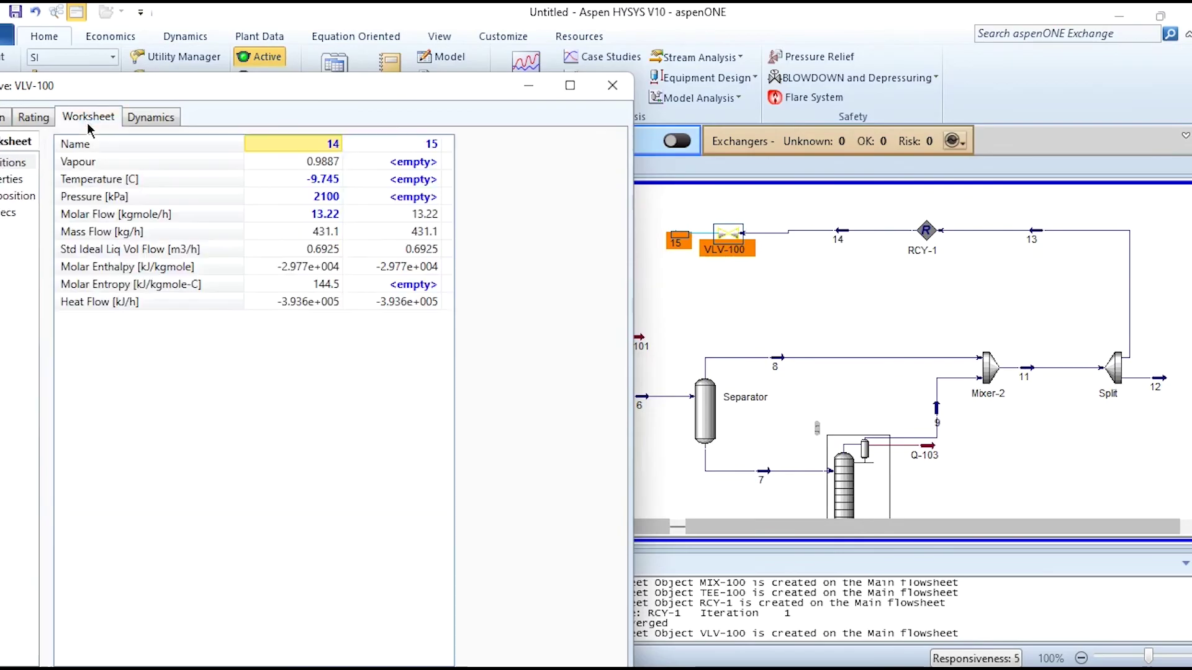
pyautogui.click(393, 197)
pyautogui.write('1atm')
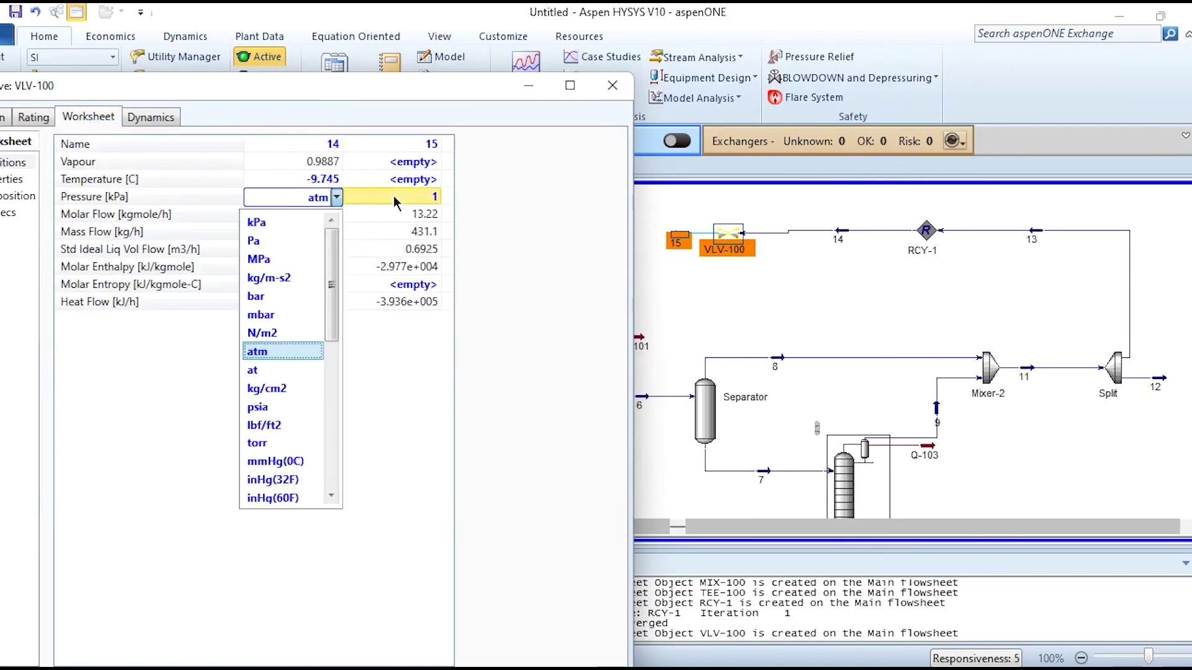
pyautogui.press('Return')
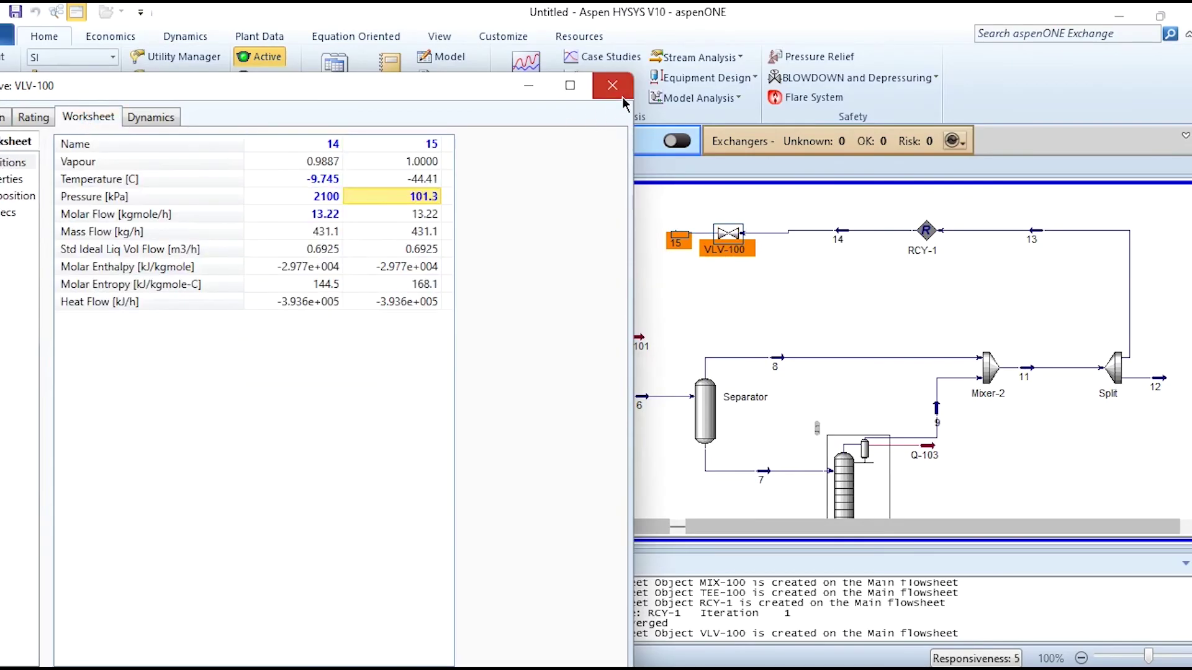
pyautogui.click(613, 85)
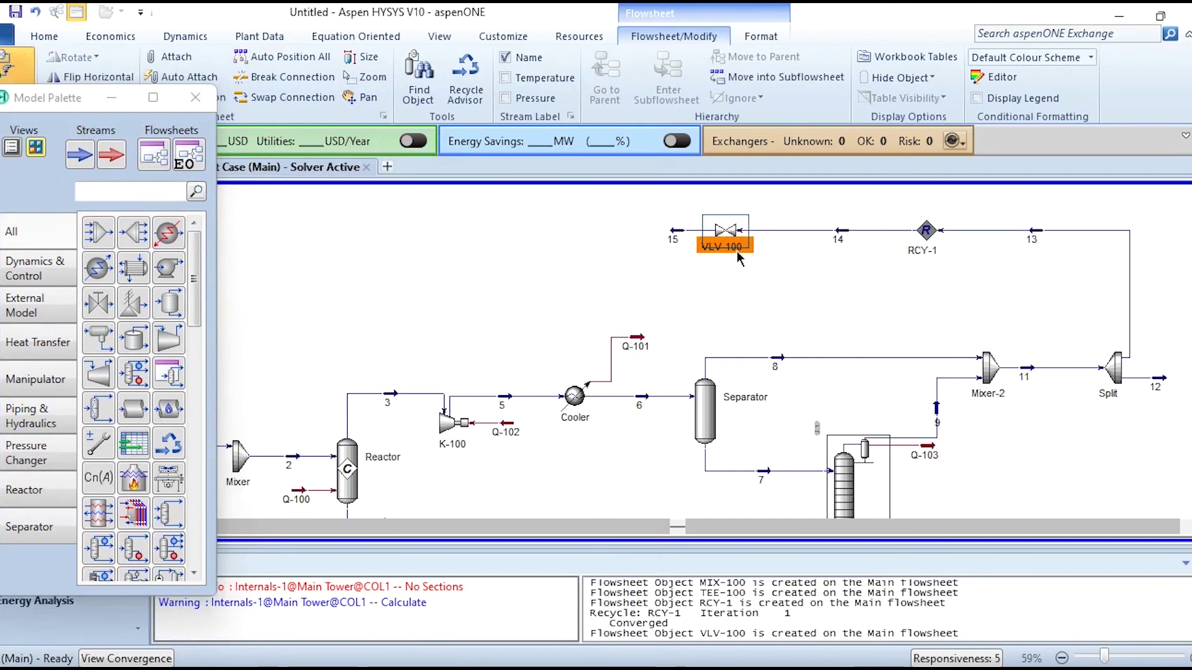
# Step: Rename the valve to Valve, then place heater E-100 on the flowsheet
pyautogui.doubleClick(737, 251)
pyautogui.click(23, 194)
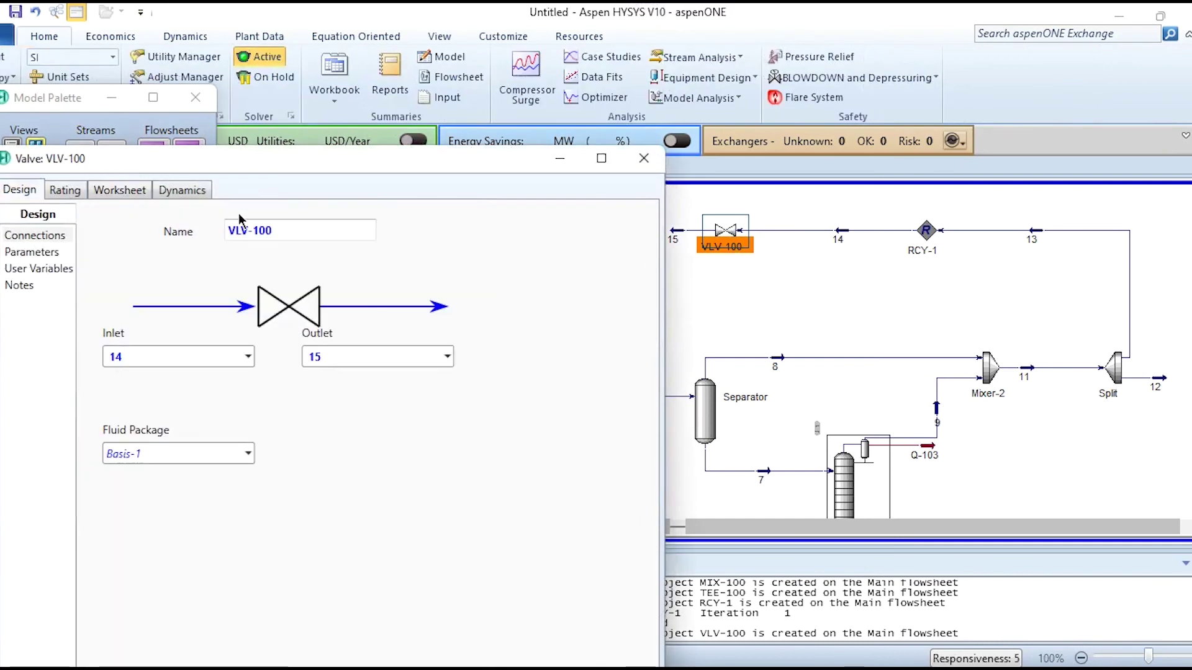
pyautogui.click(312, 229)
pyautogui.write('Valve')
pyautogui.press('Return')
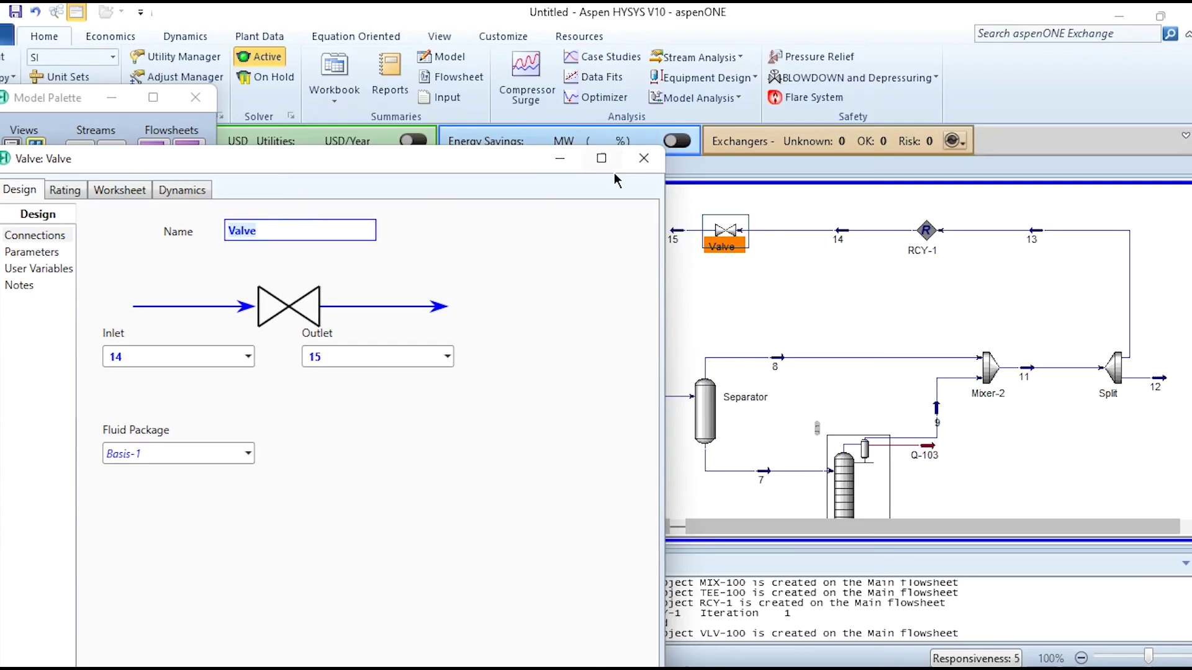
pyautogui.click(643, 159)
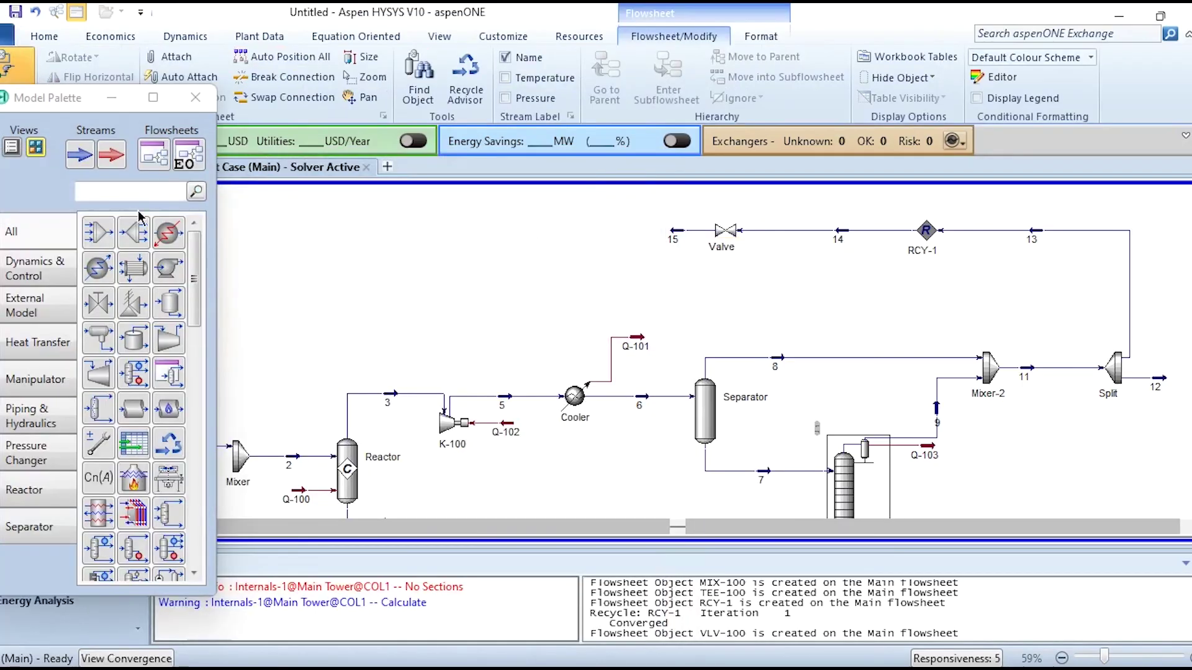
pyautogui.moveTo(169, 236); pyautogui.dragTo(483, 239)
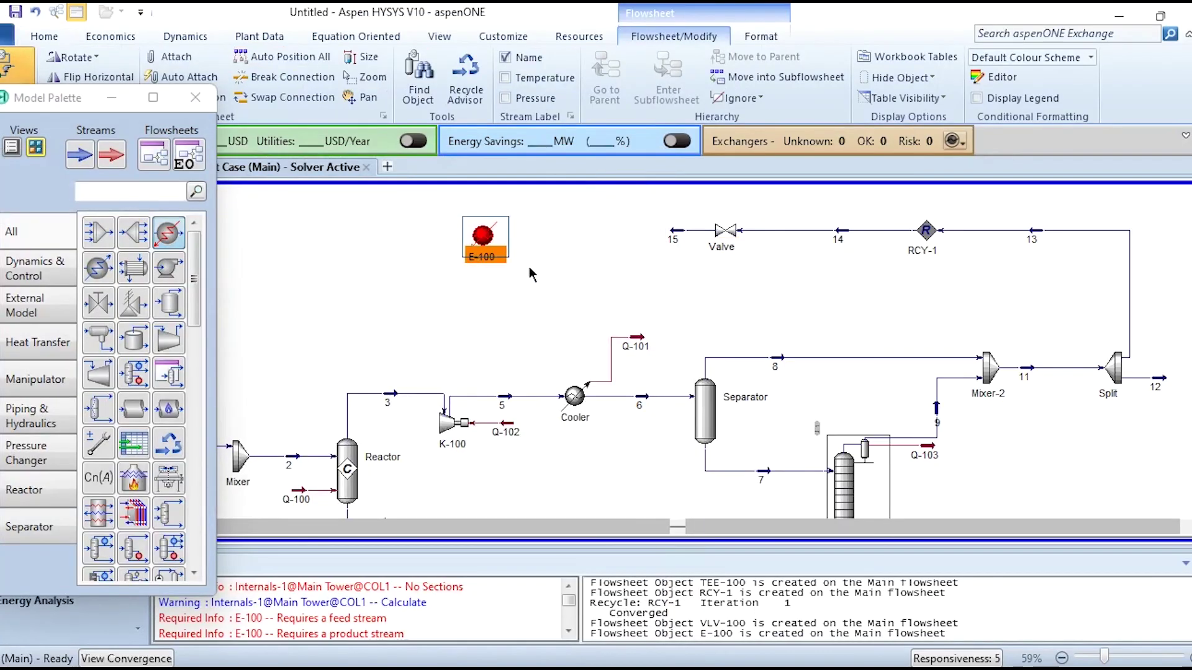
# Step: Connect heater E-100 with inlet stream 15, outlet 16 and energy stream Q-105
pyautogui.doubleClick(483, 236)
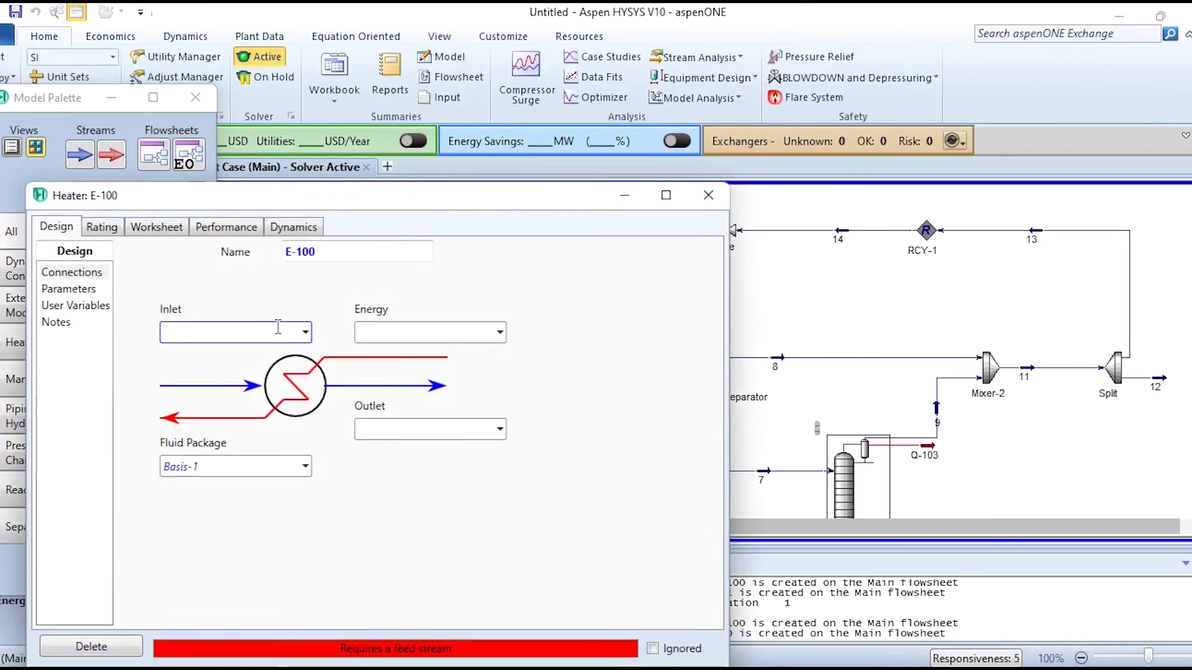
pyautogui.moveTo(432, 194); pyautogui.dragTo(285, 121)
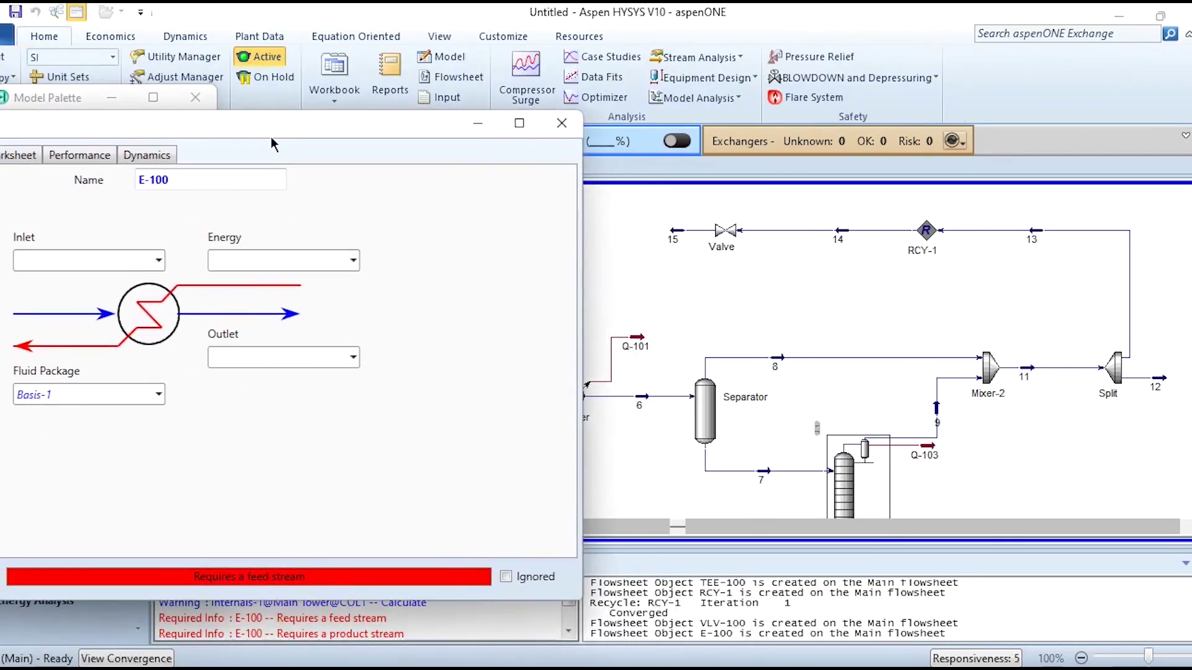
pyautogui.click(159, 264)
pyautogui.click(28, 323)
pyautogui.click(260, 358)
pyautogui.write('16')
pyautogui.press('Return')
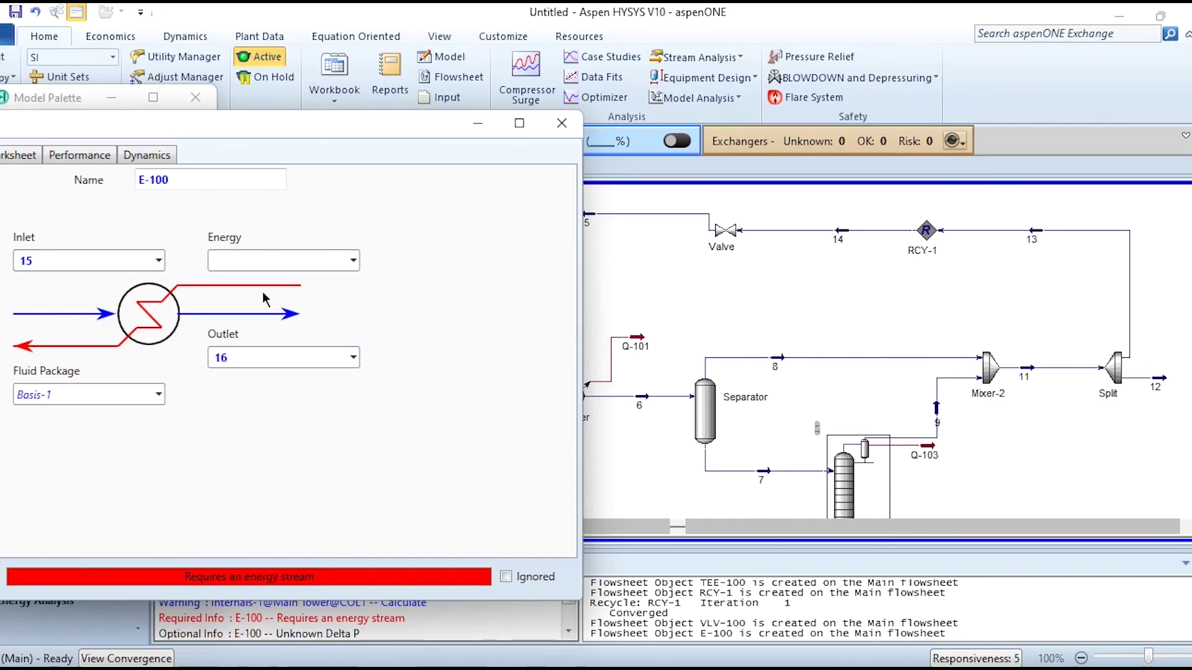
pyautogui.write('Q-105')
pyautogui.press('Return')
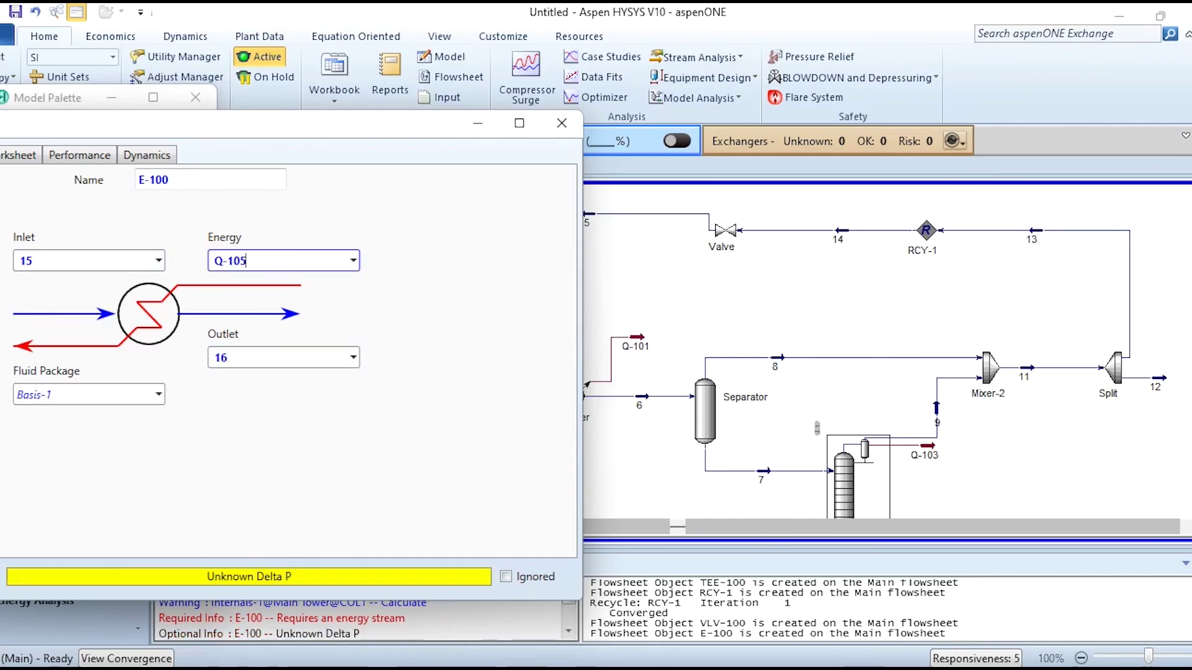
# Step: Set the heater's pressure drop to 0
pyautogui.click(30, 214)
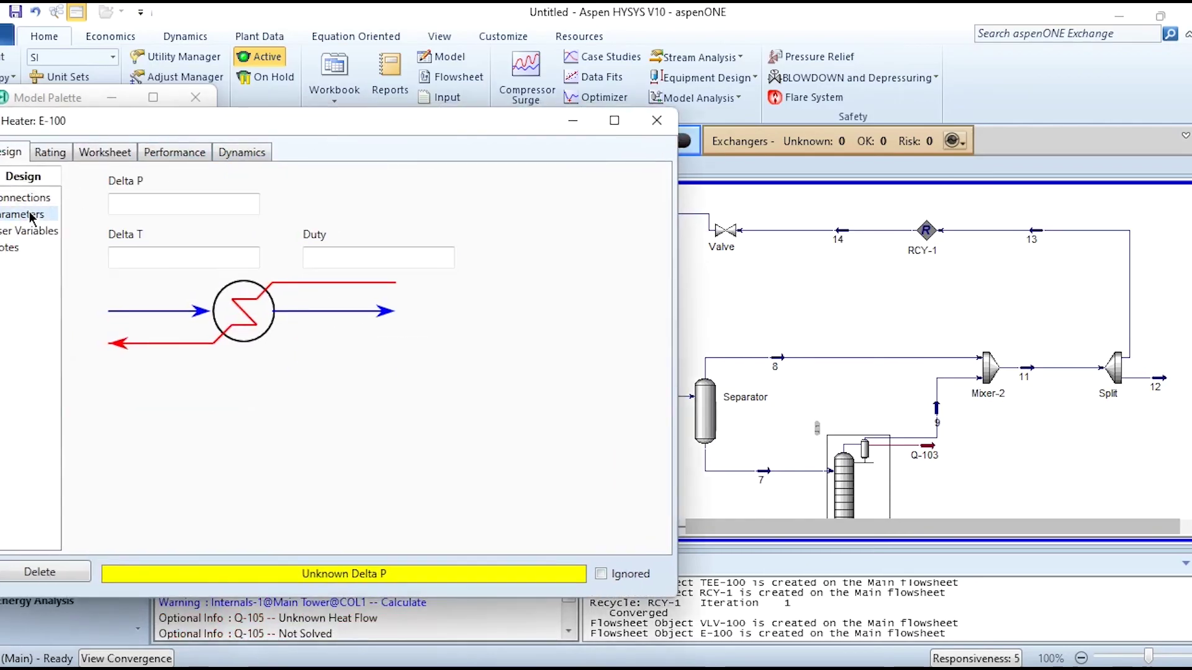
pyautogui.click(143, 204)
pyautogui.write('0')
pyautogui.press('Return')
# Step: Set outlet stream 16 to 25 °C on the heater worksheet
pyautogui.click(105, 152)
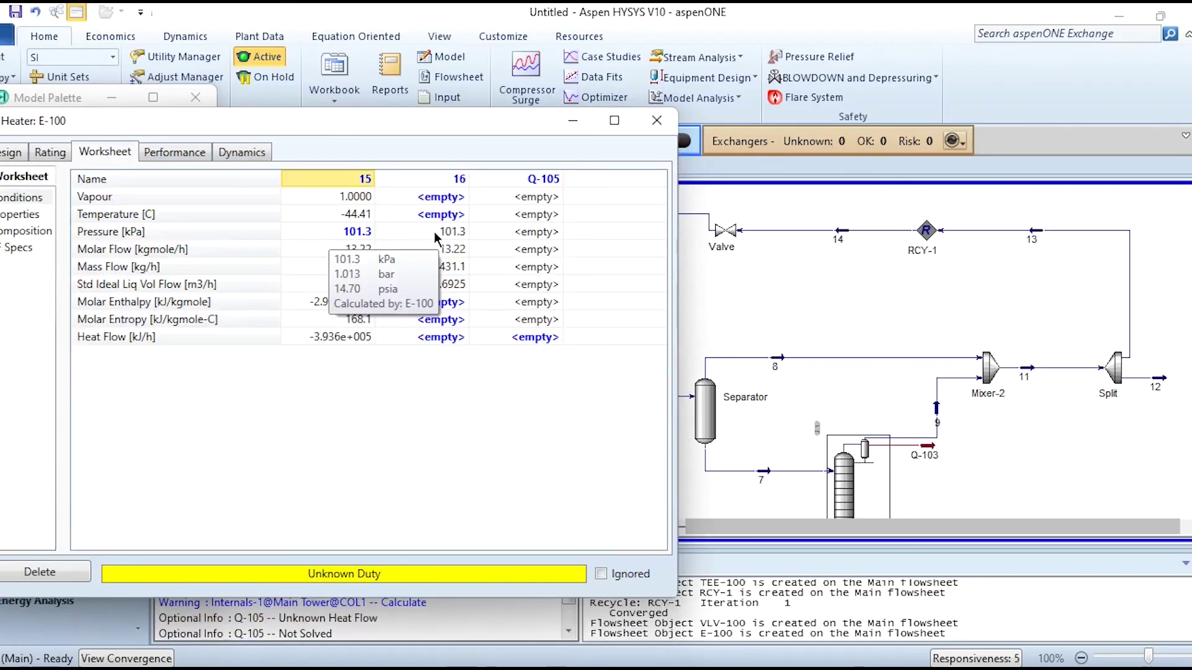
pyautogui.click(442, 214)
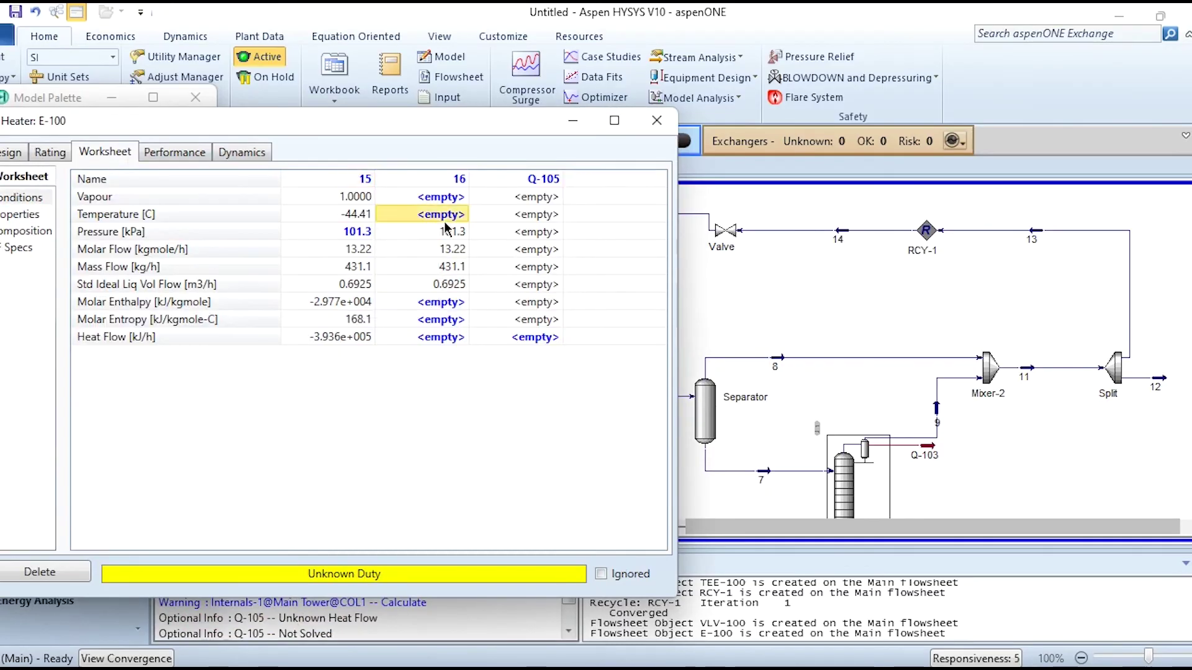
pyautogui.write('25')
pyautogui.press('Return')
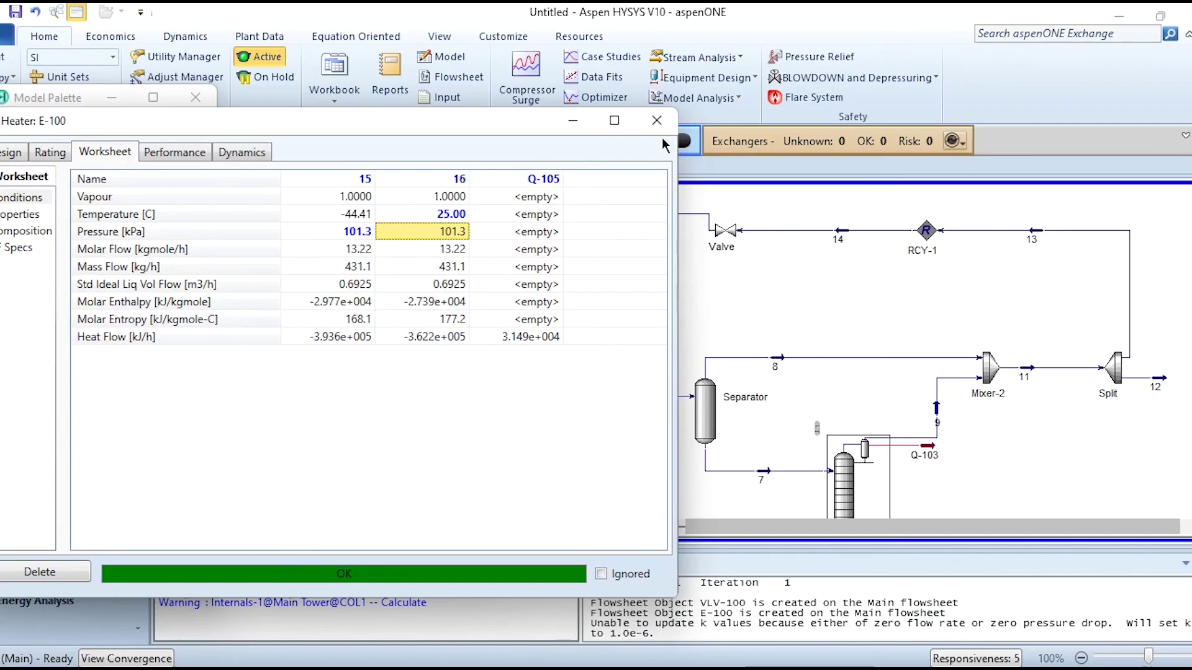
pyautogui.click(656, 121)
# Step: Rotate E-100 so stream 16 points left and nudge it to straighten stream 15
pyautogui.click(478, 233)
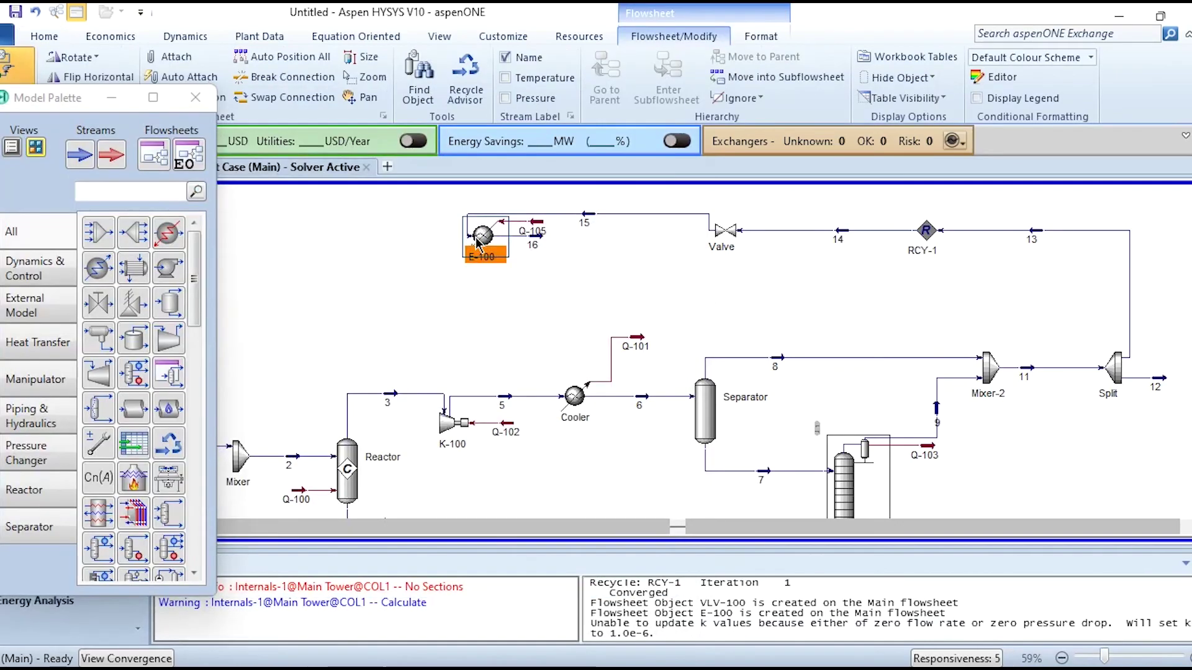
pyautogui.click(73, 57)
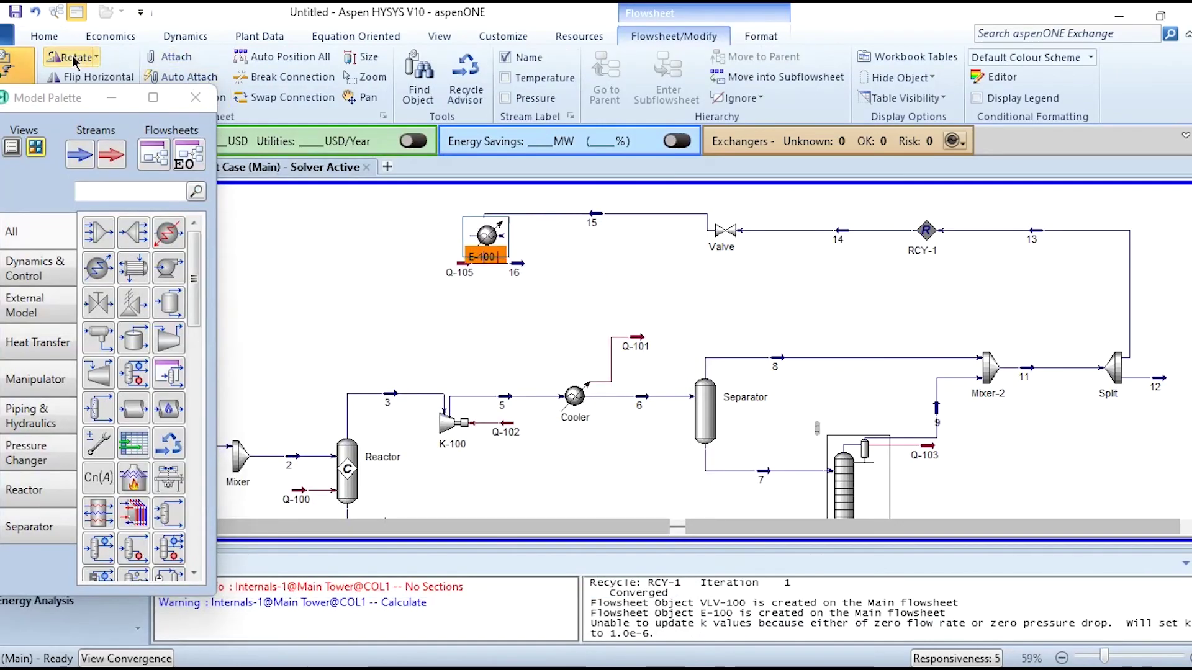
pyautogui.click(73, 57)
pyautogui.click(458, 236)
pyautogui.click(487, 234)
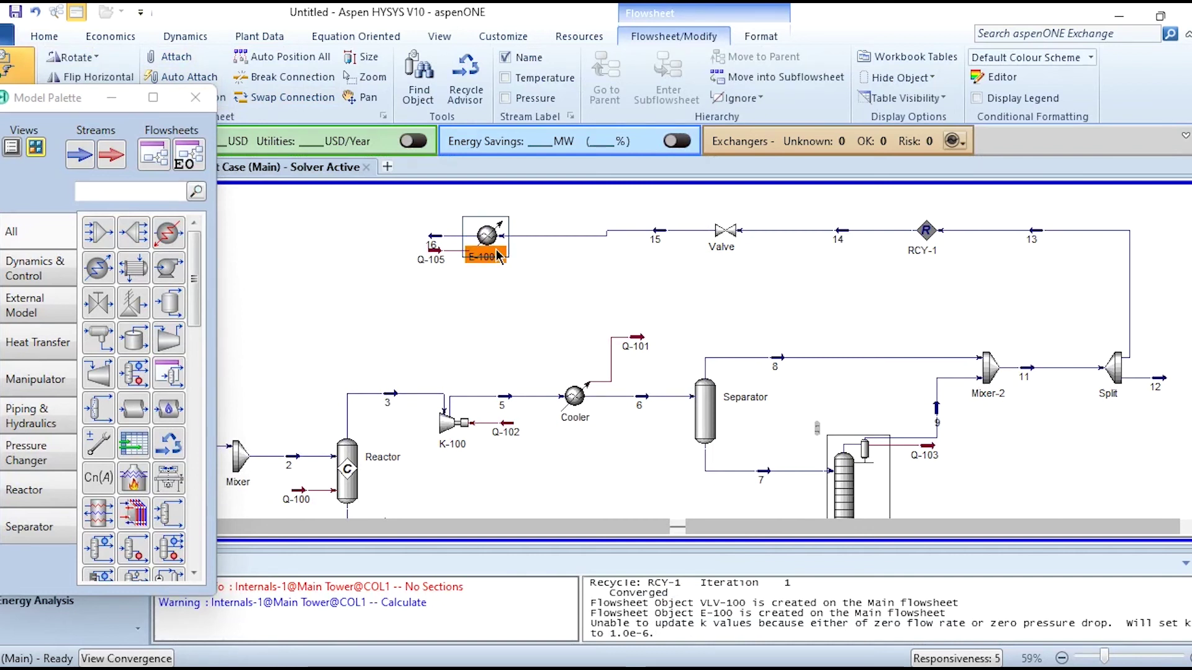
pyautogui.moveTo(487, 235); pyautogui.dragTo(483, 229)
pyautogui.click(506, 284)
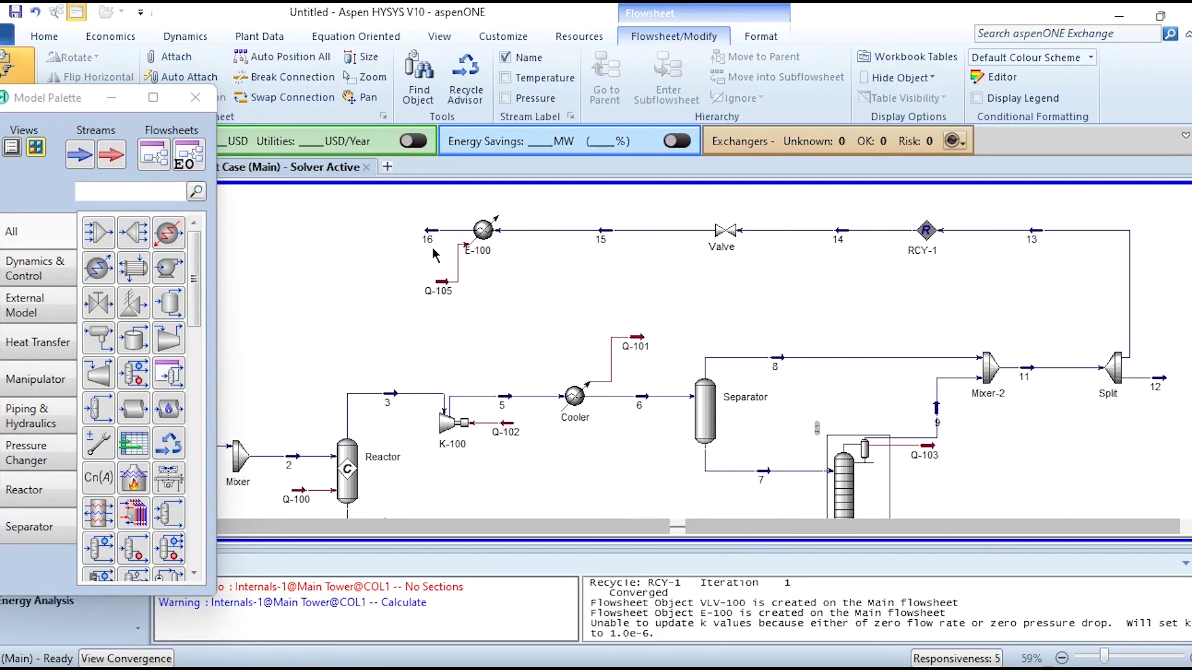
pyautogui.hscroll(-5, 402, 275)
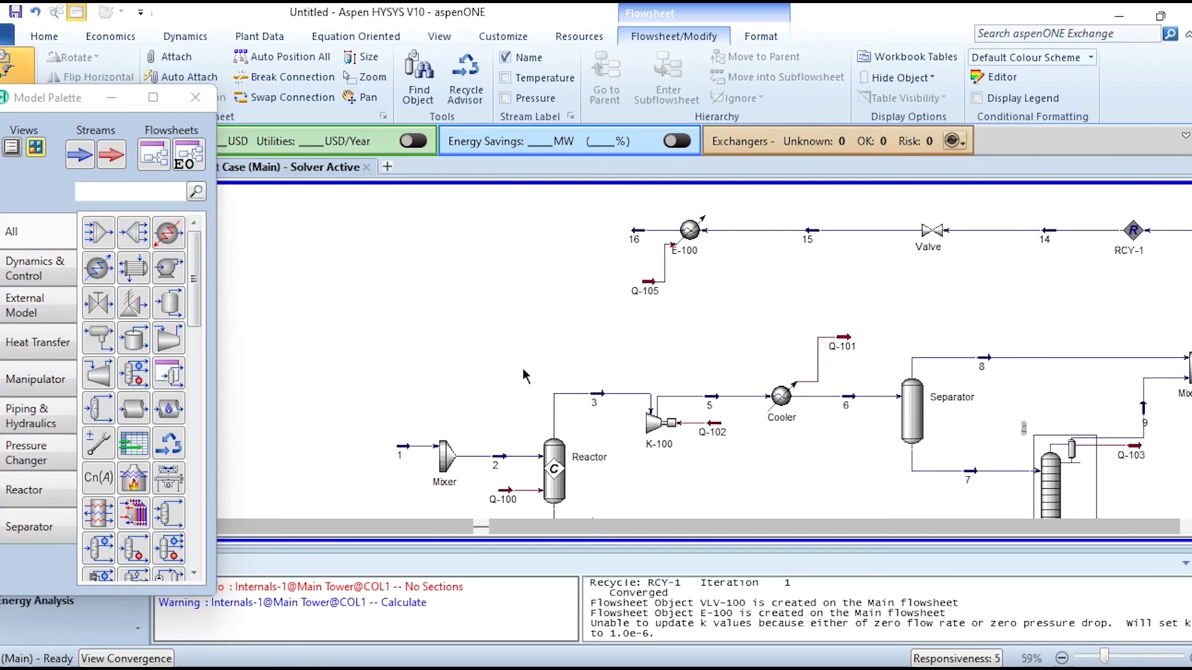
# Step: Rename heater E-100 to 'Heater'
pyautogui.doubleClick(690, 230)
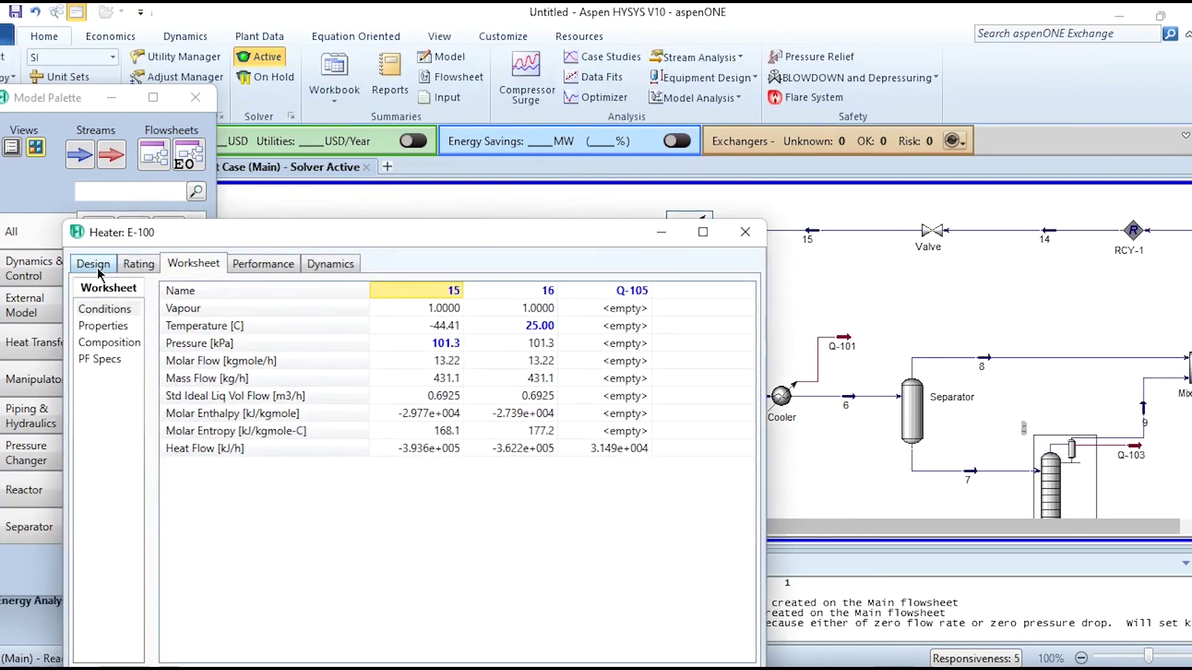
pyautogui.click(97, 265)
pyautogui.click(373, 287)
pyautogui.write('Heate')
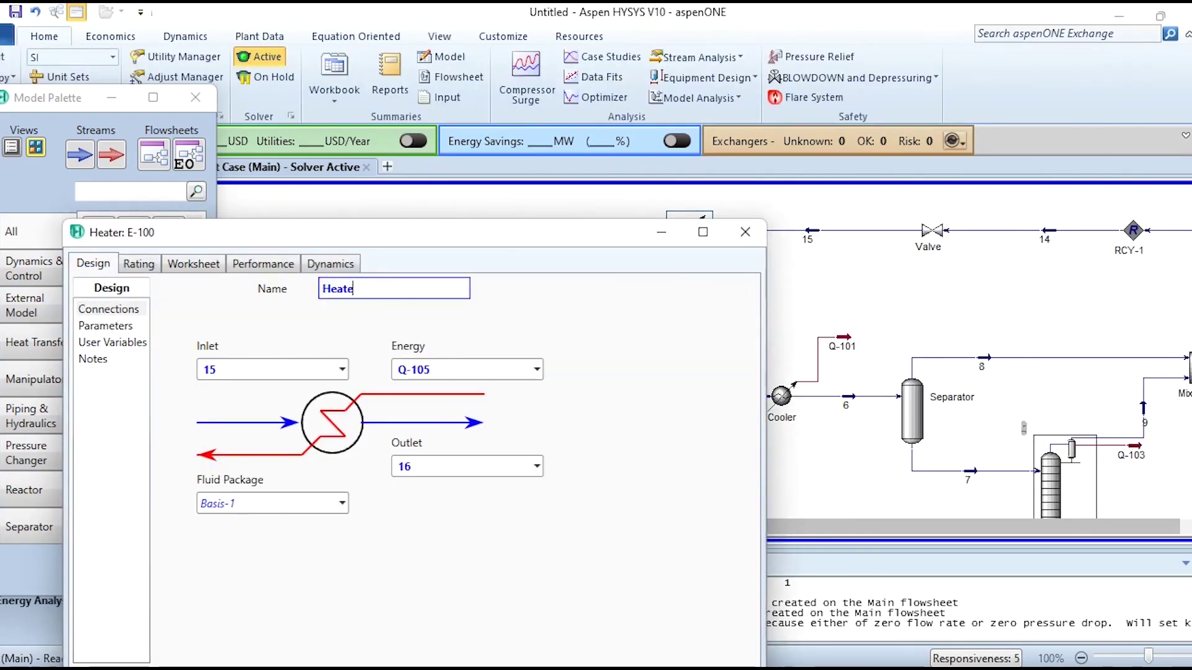
pyautogui.write('r')
pyautogui.click(745, 232)
# Step: Add stream 16 as a second inlet on the Mixer's connections
pyautogui.doubleClick(526, 456)
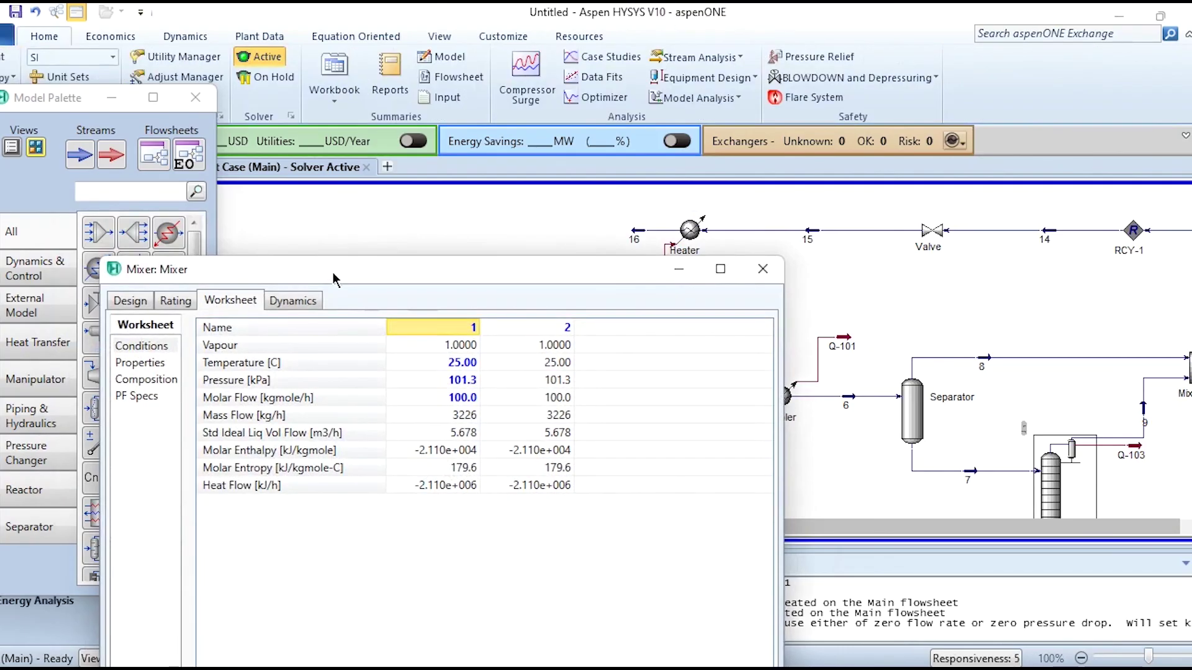
pyautogui.moveTo(332, 278); pyautogui.dragTo(198, 115)
pyautogui.click(2, 146)
pyautogui.click(225, 367)
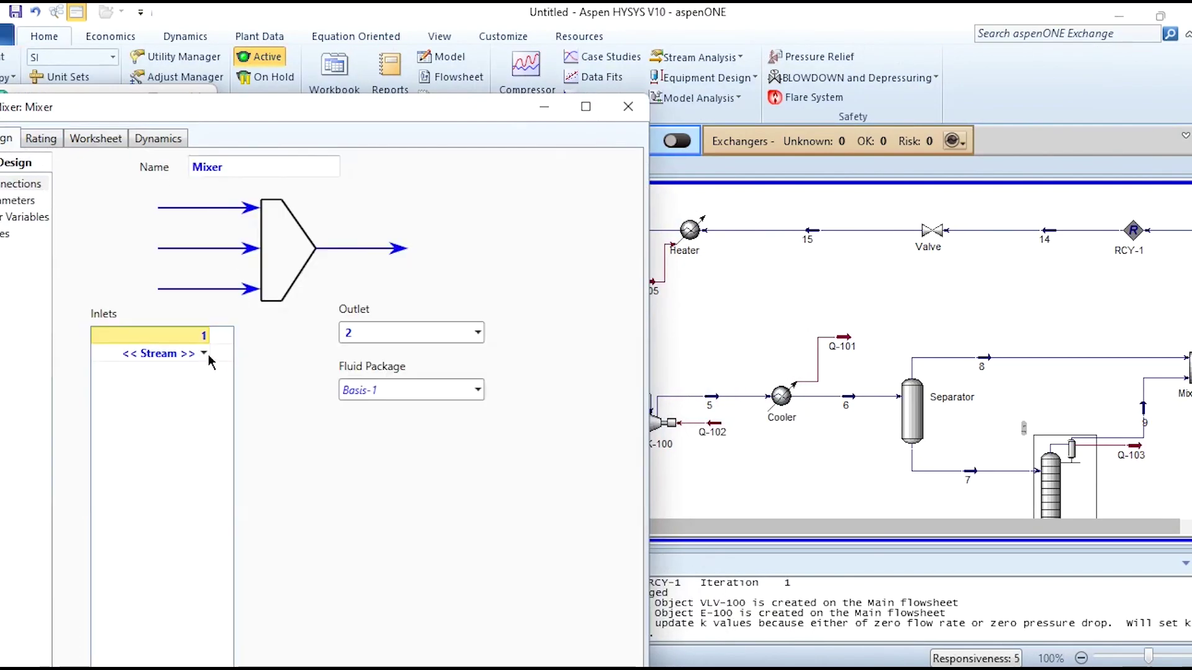
pyautogui.click(211, 365)
pyautogui.click(37, 432)
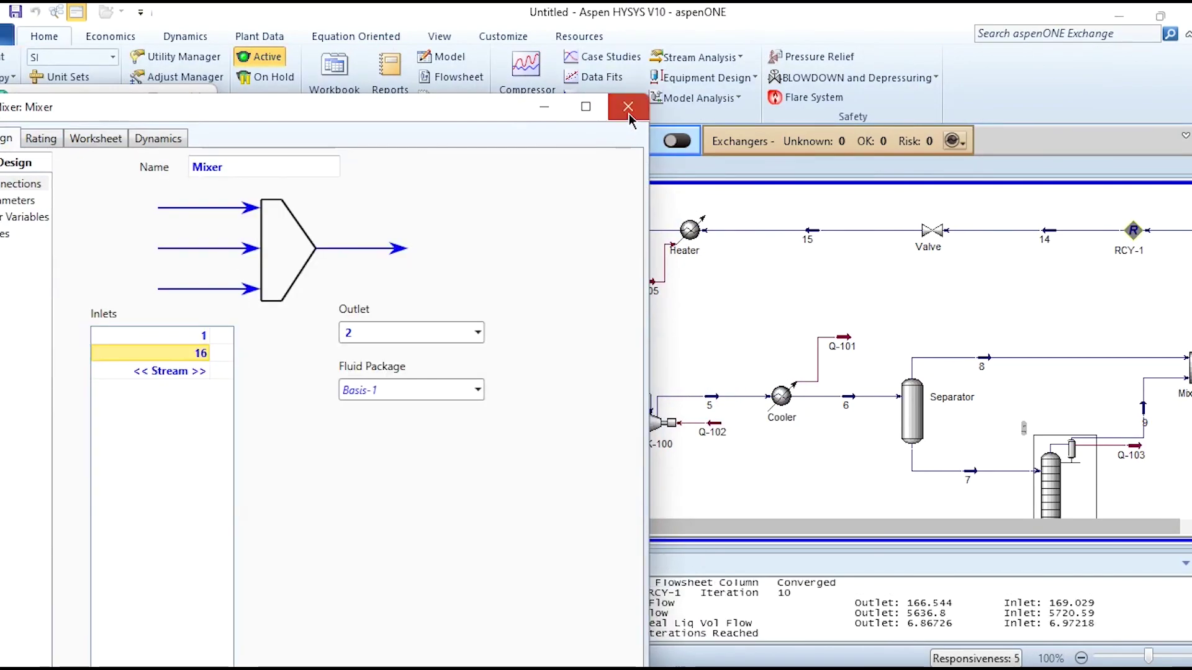
pyautogui.click(627, 107)
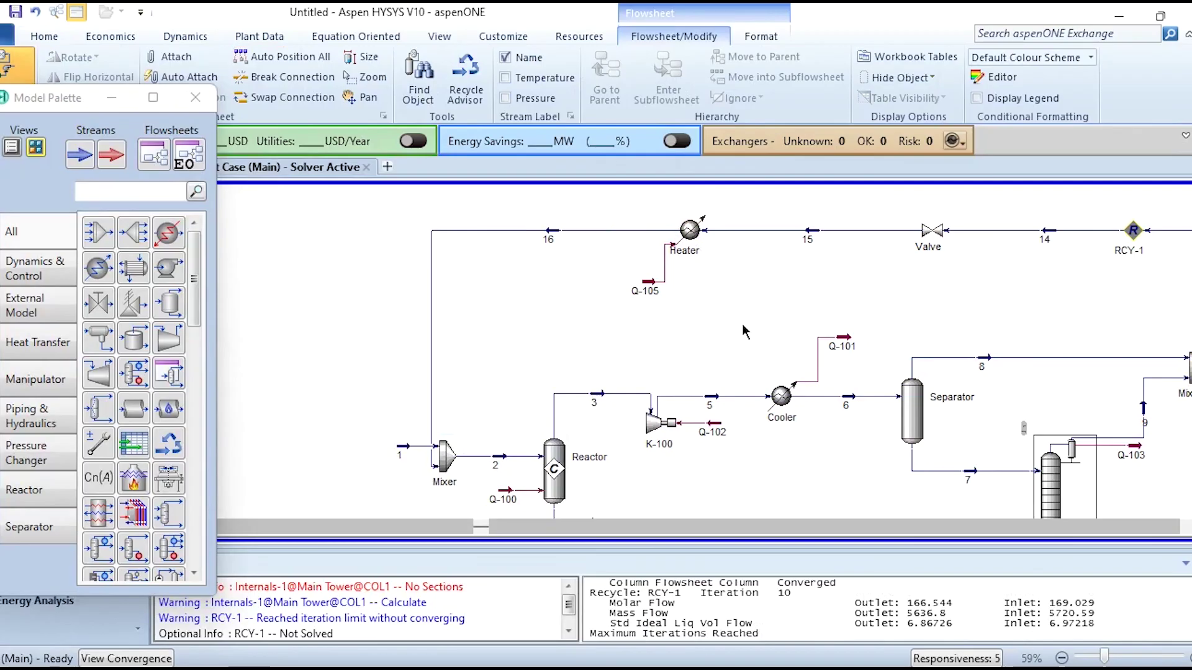
# Step: Close the Model Palette and drag stream 16's segment left to tidy its route
pyautogui.click(180, 110)
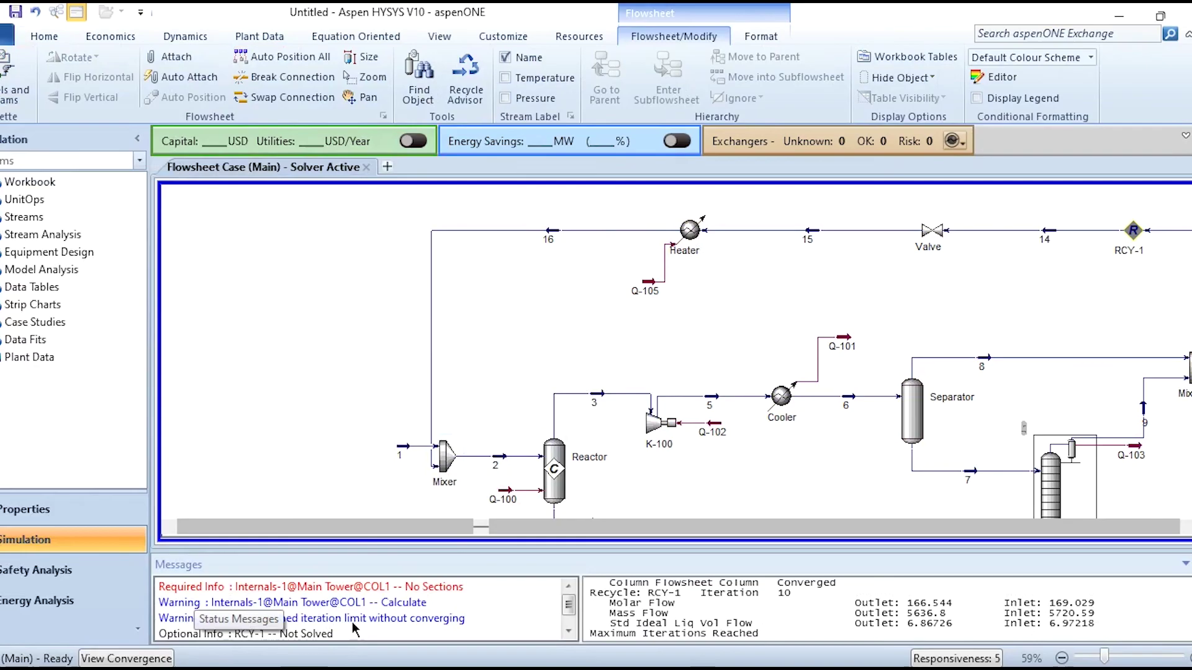
pyautogui.moveTo(432, 335); pyautogui.dragTo(364, 336)
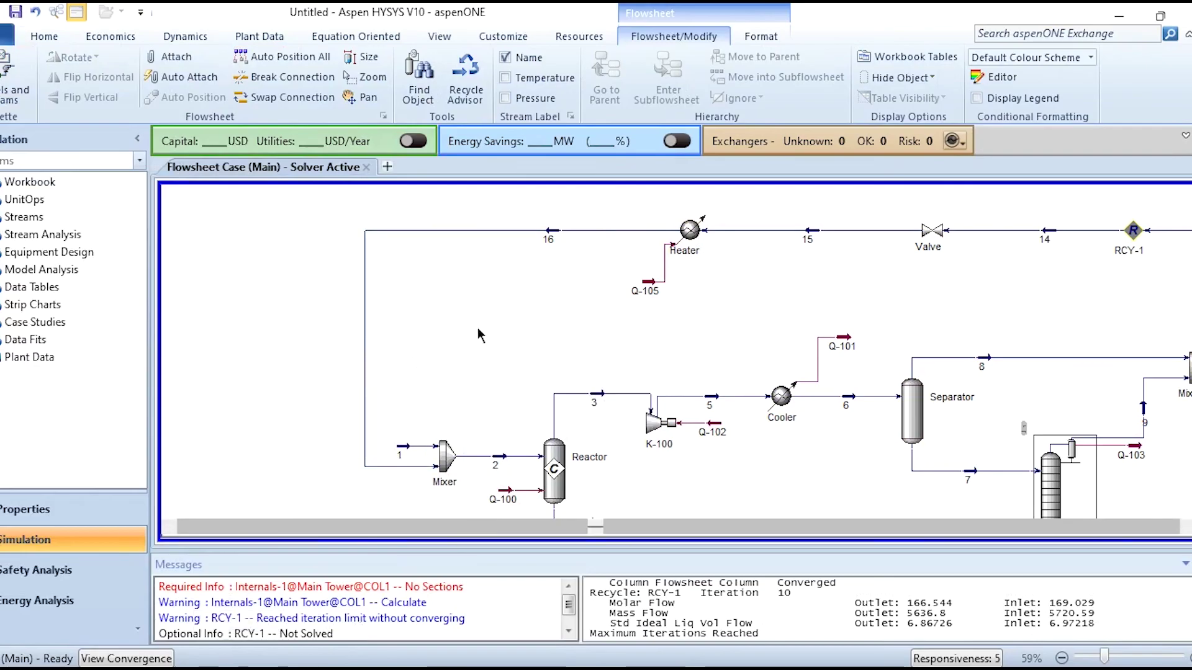
pyautogui.hscroll(2, 478, 335)
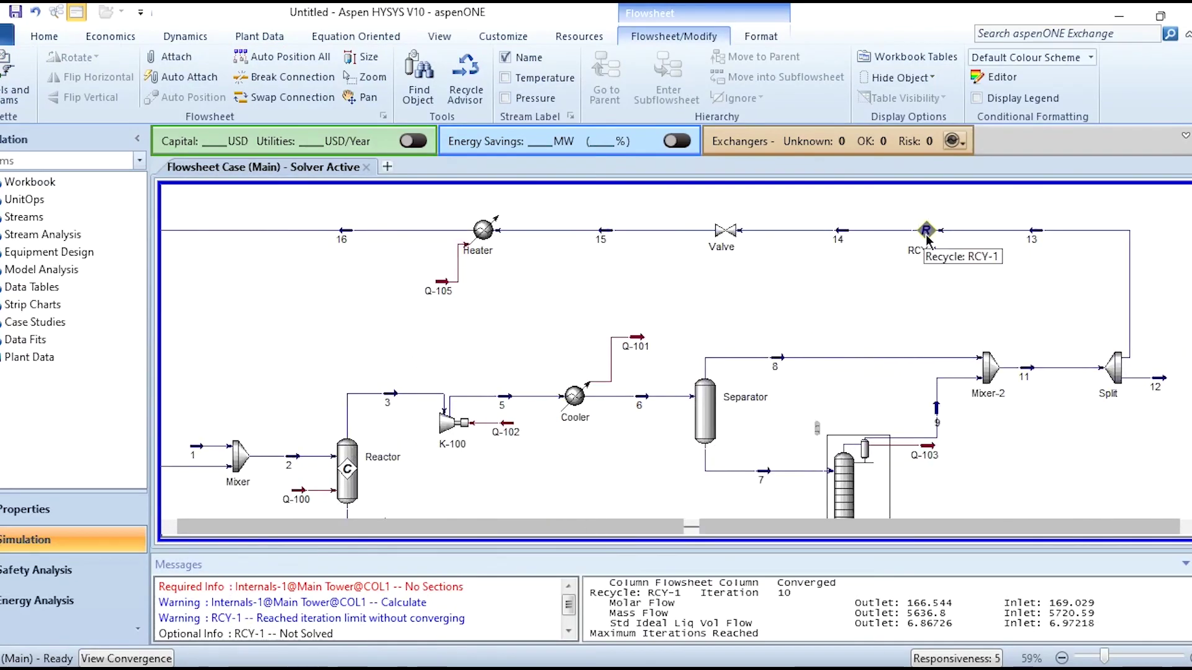
# Step: Rerun recycle RCY-1 with Continue until it converges at iteration 4
pyautogui.doubleClick(925, 230)
pyautogui.moveTo(497, 167); pyautogui.dragTo(506, 40)
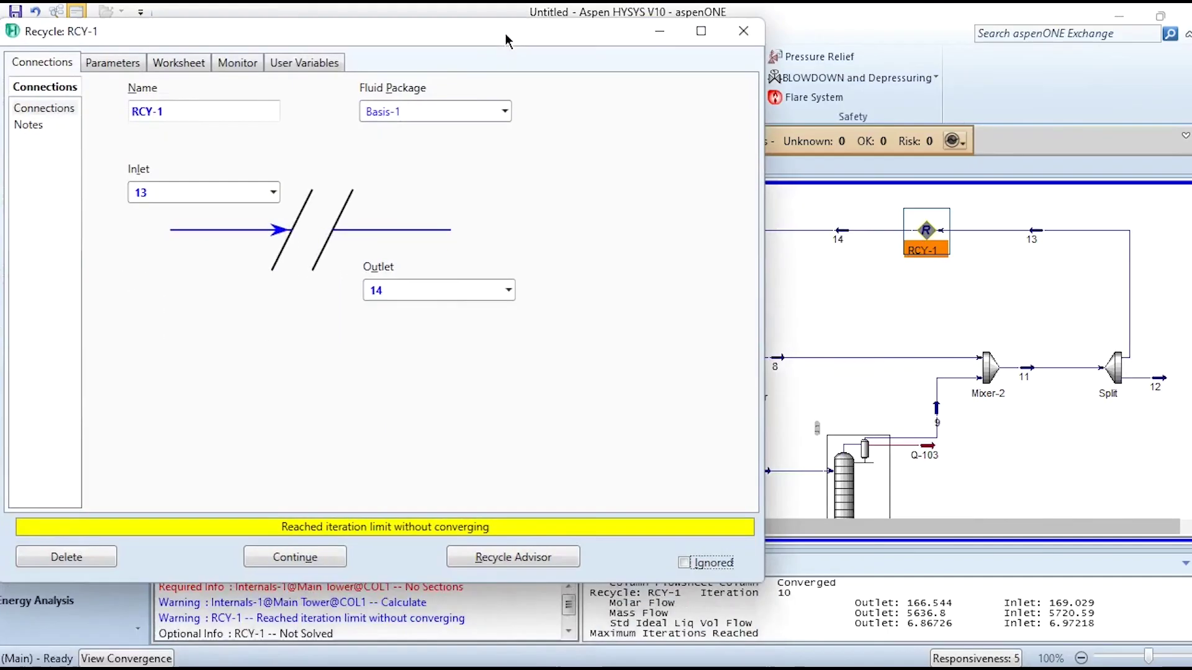
pyautogui.click(295, 563)
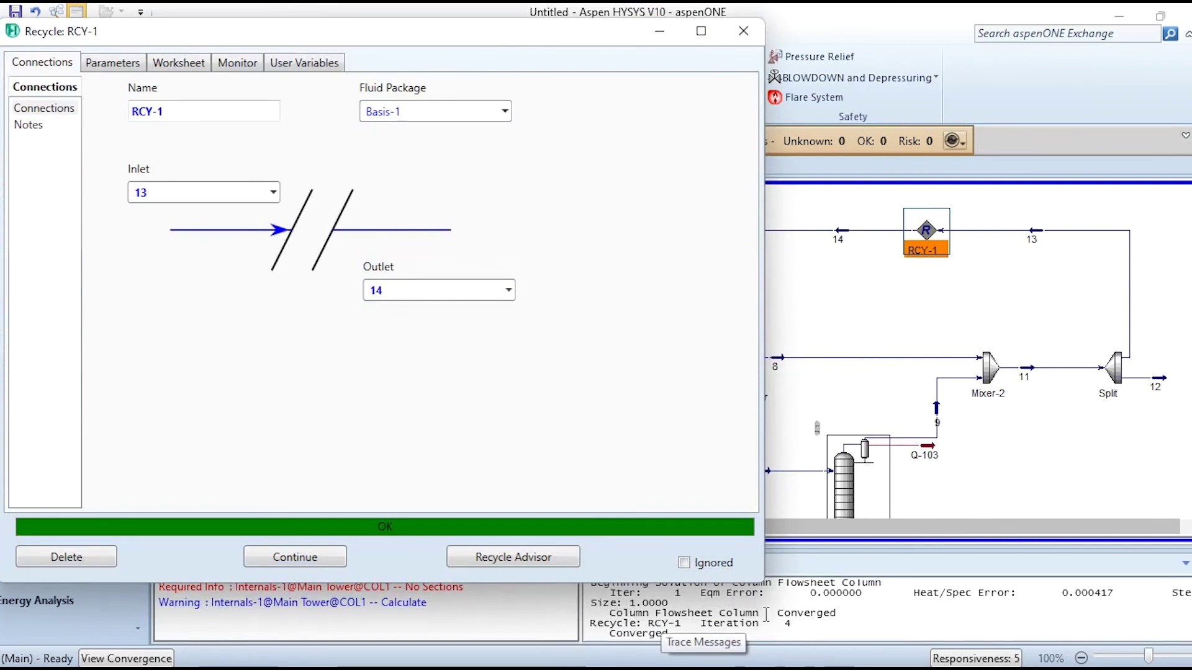
pyautogui.click(749, 29)
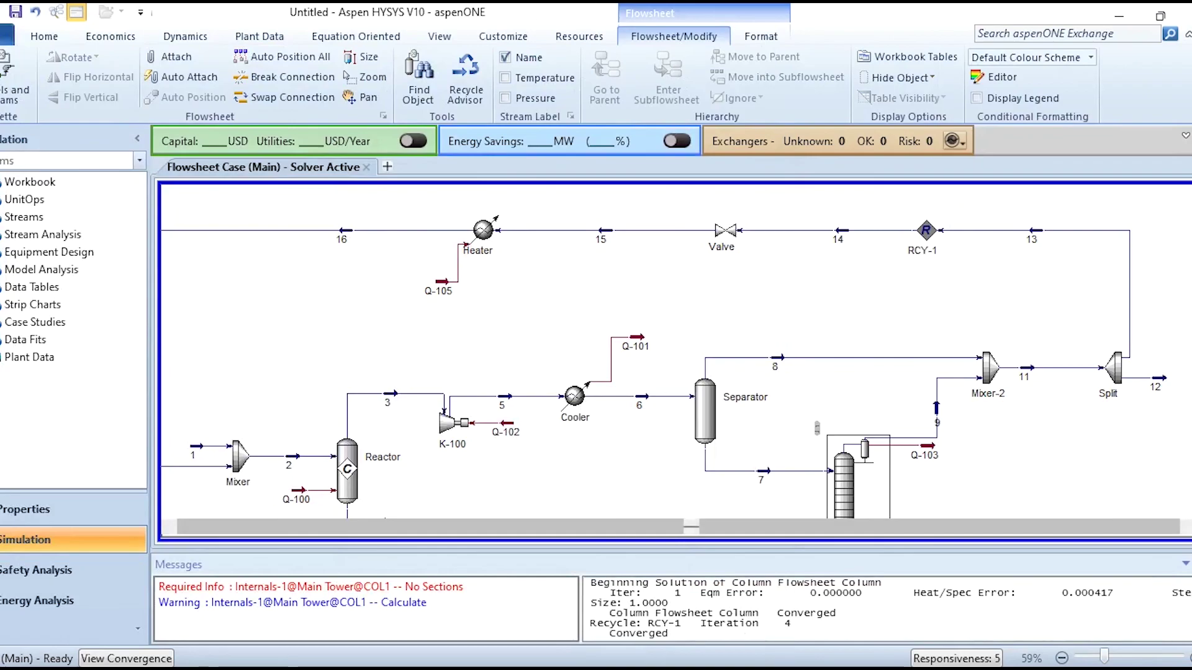
pyautogui.scroll(-1, 880, 456)
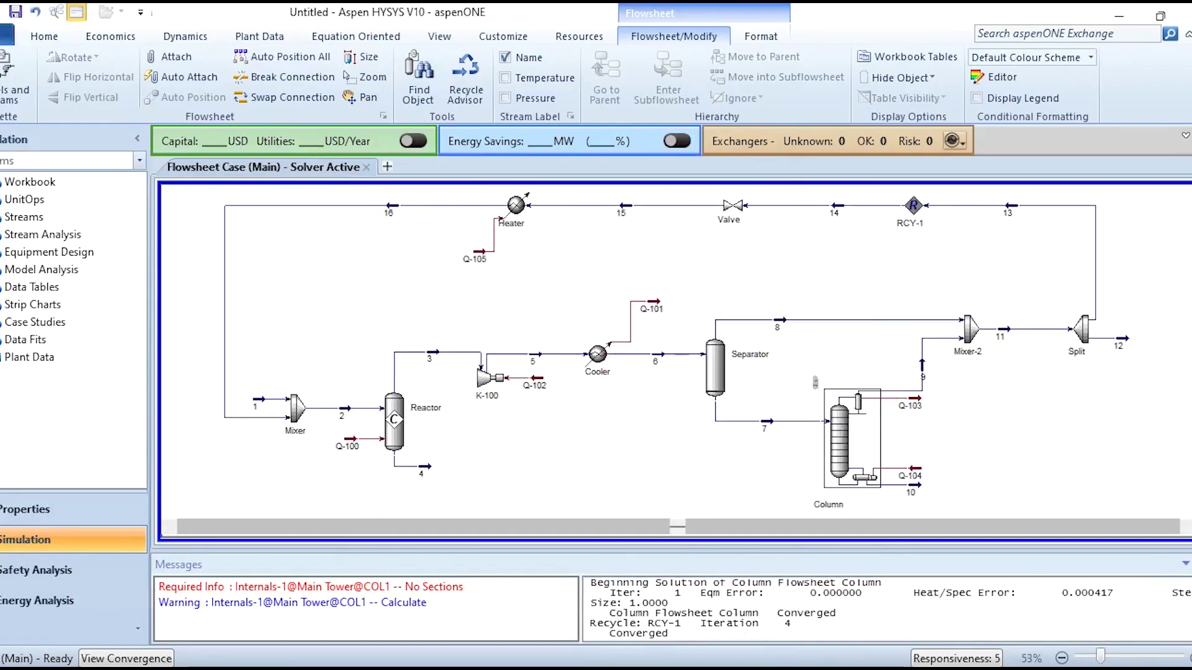
pyautogui.doubleClick(858, 422)
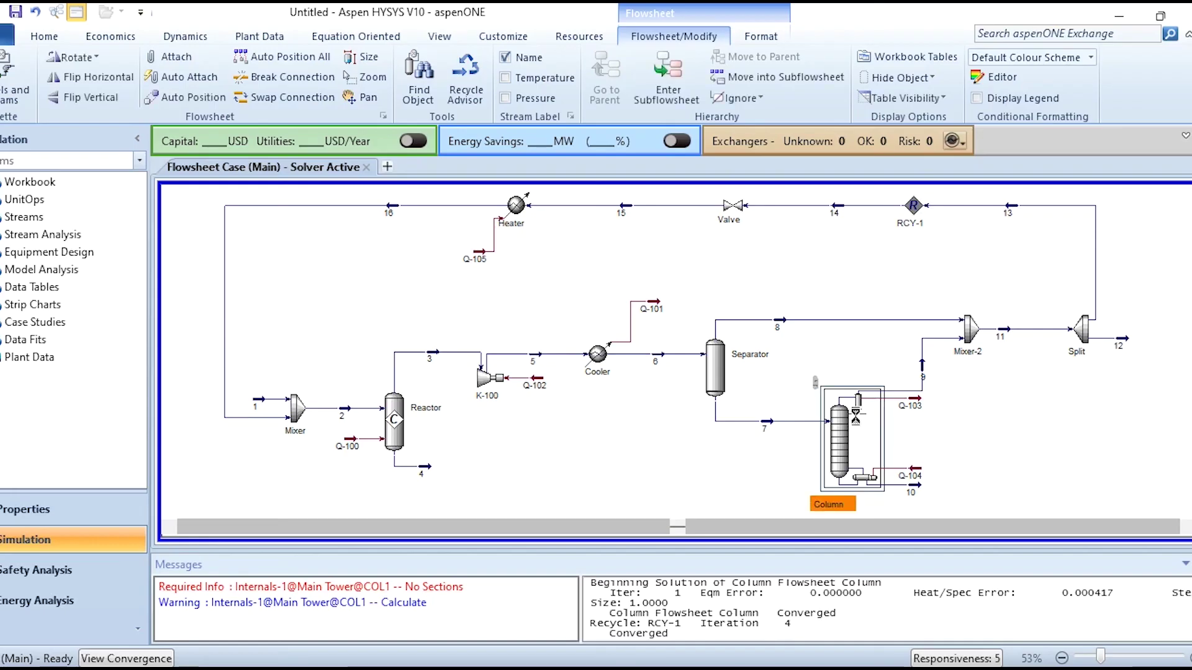
pyautogui.moveTo(458, 202); pyautogui.dragTo(400, 92)
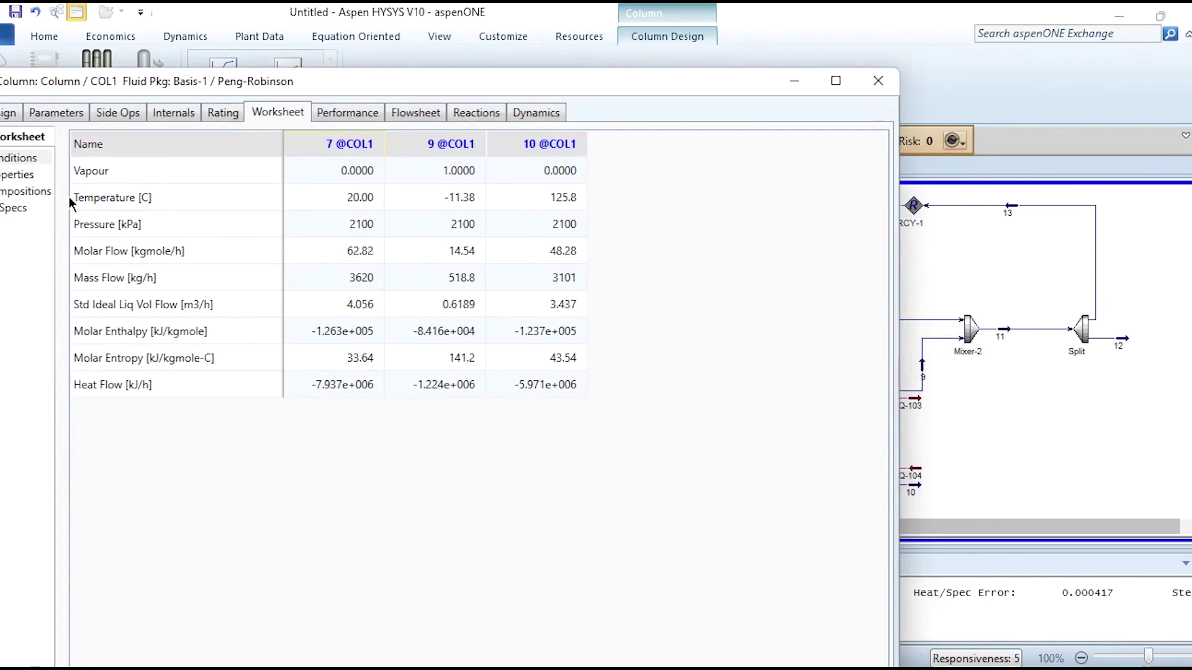
pyautogui.click(38, 195)
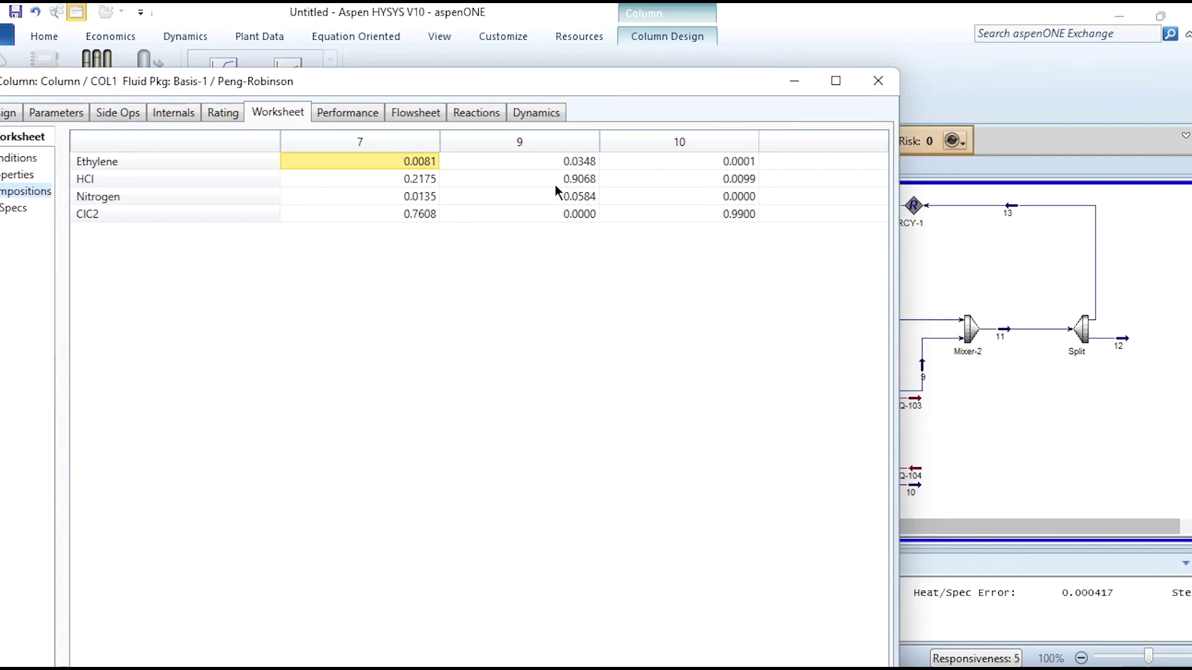
pyautogui.click(878, 81)
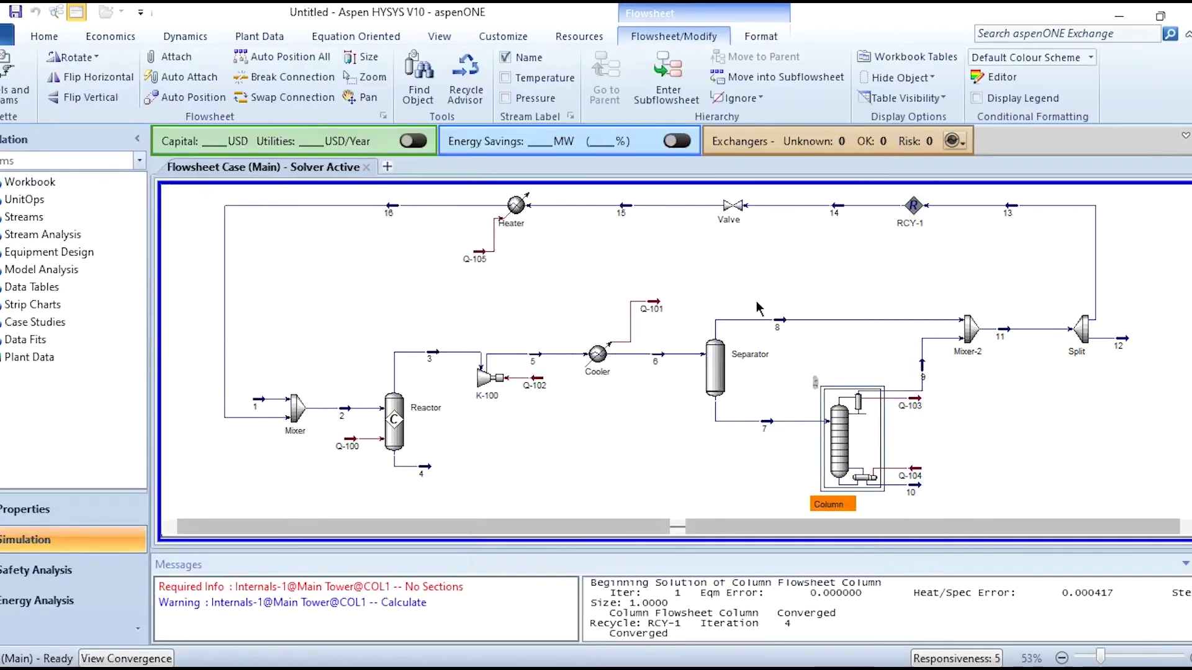
# Step: Check Q-101's duty, then view K-100's conditions: stream 5 at 349.6 °C, 2100 kPa
pyautogui.click(680, 445)
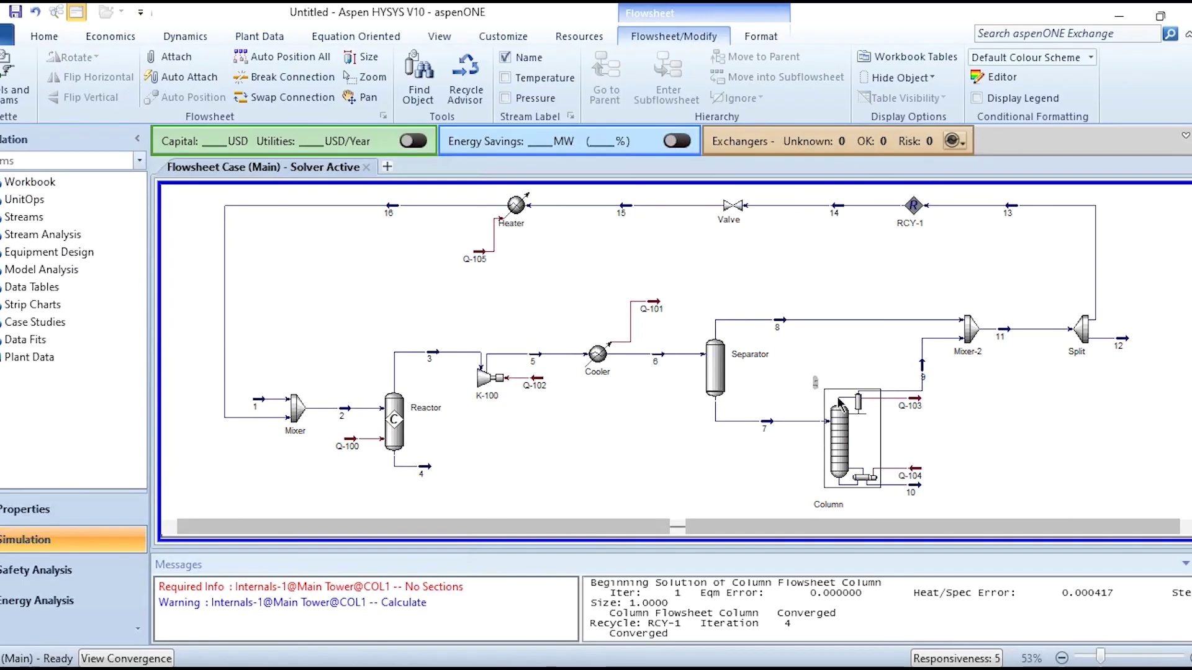
pyautogui.moveTo(655, 312)
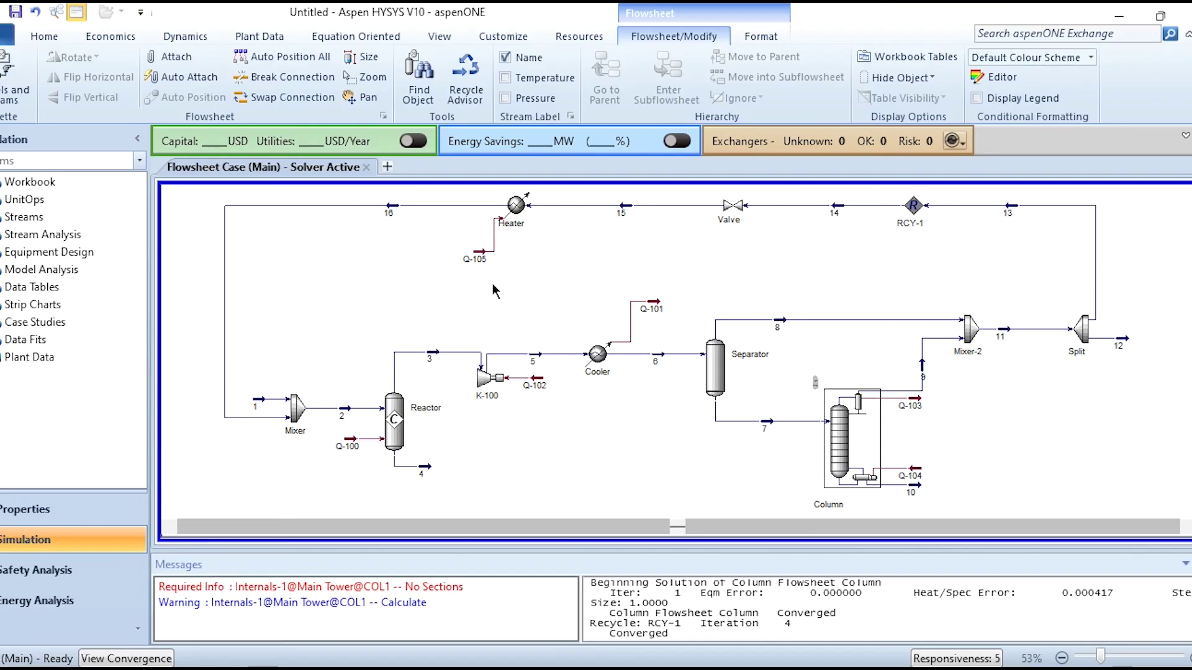
pyautogui.doubleClick(488, 378)
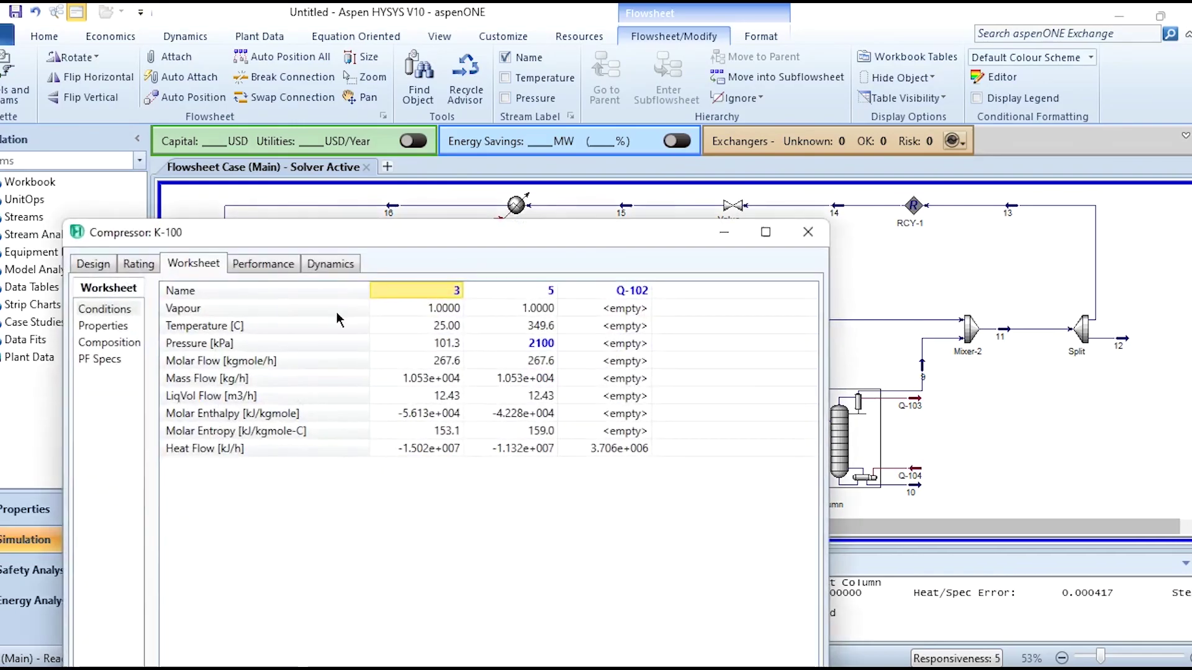
# Step: Change K-100's name to 'Compressor' on the Design tab and close its window
pyautogui.click(104, 265)
pyautogui.write('Com')
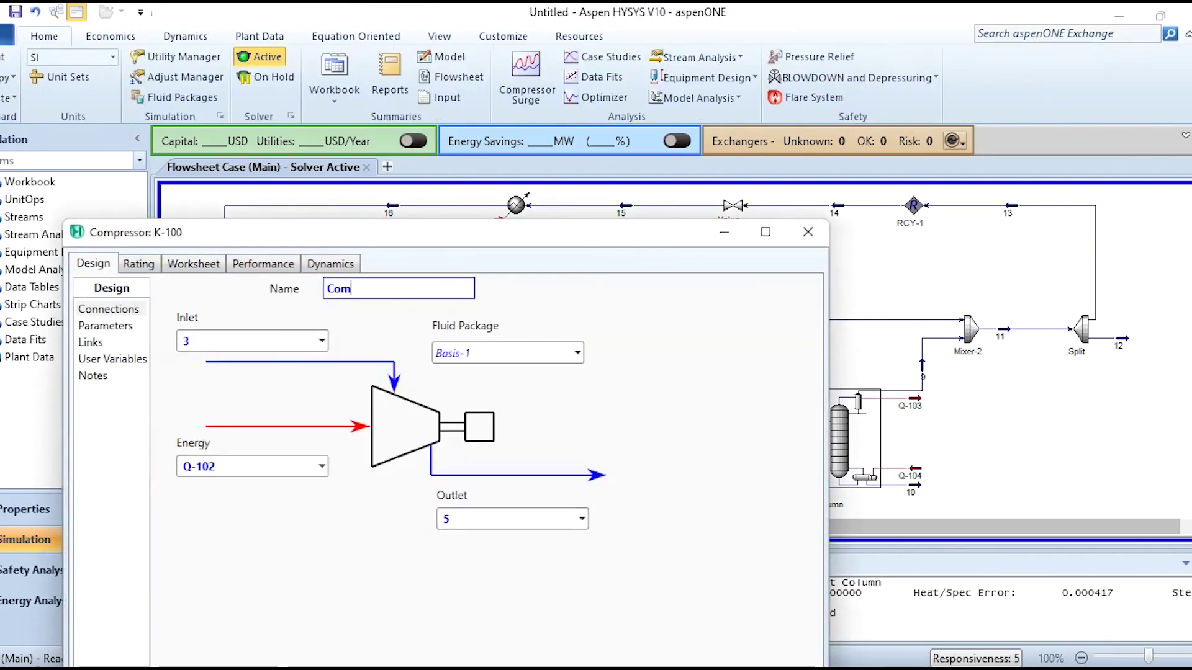
pyautogui.write('pressor')
pyautogui.press('Return')
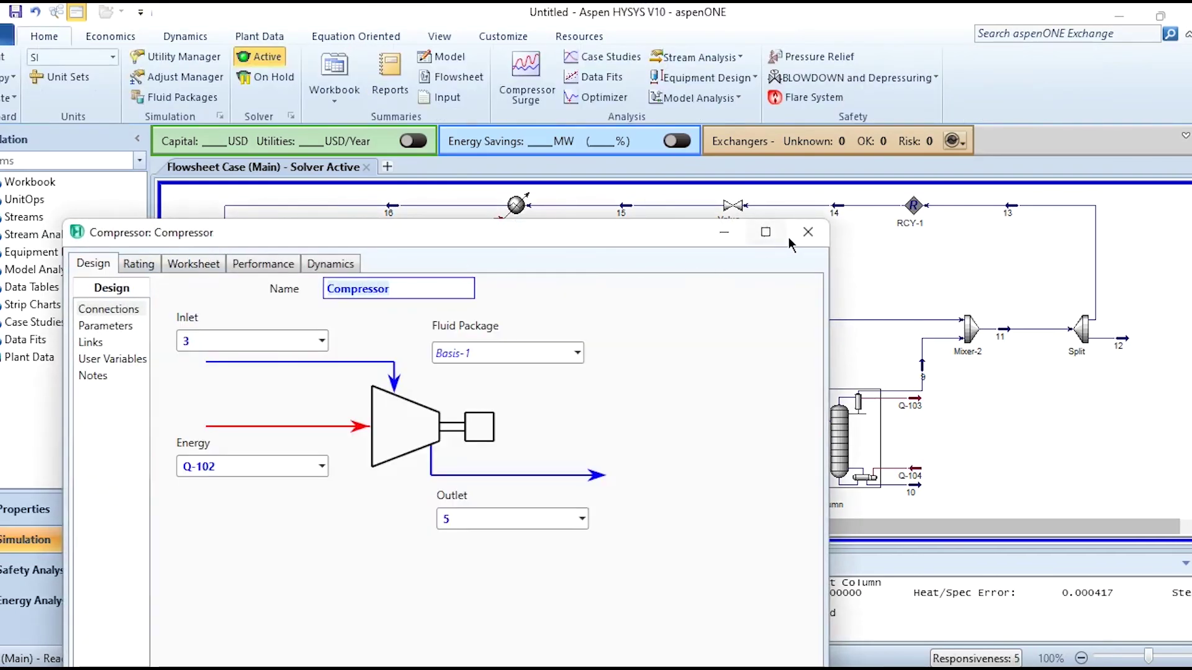
pyautogui.click(809, 233)
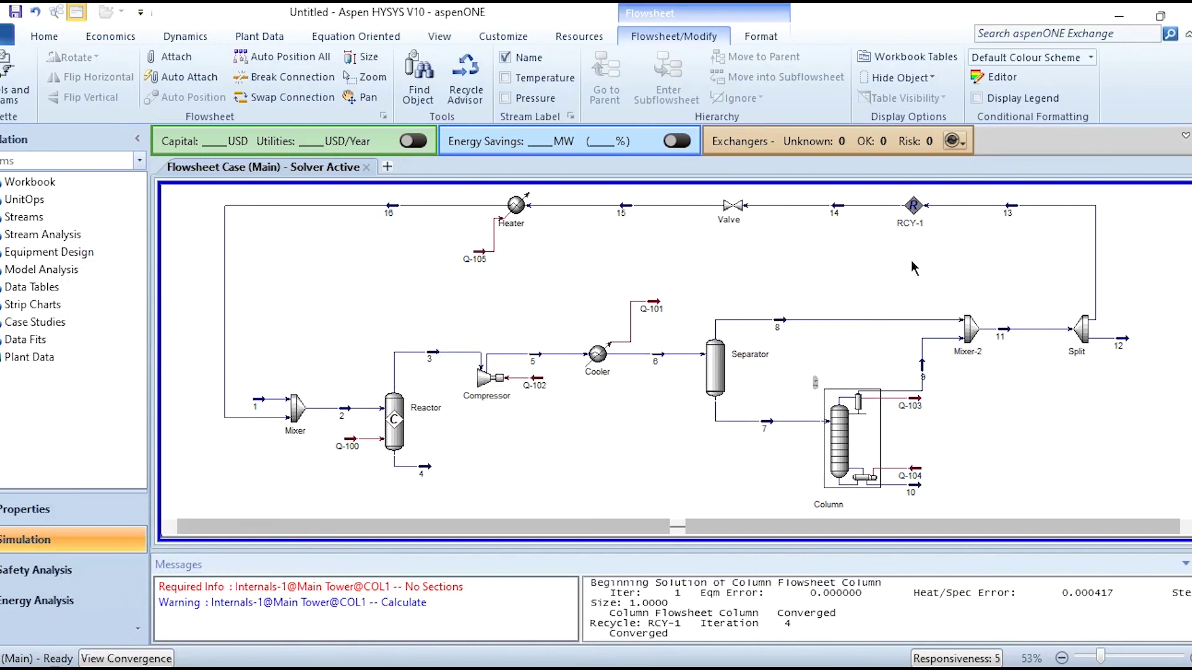